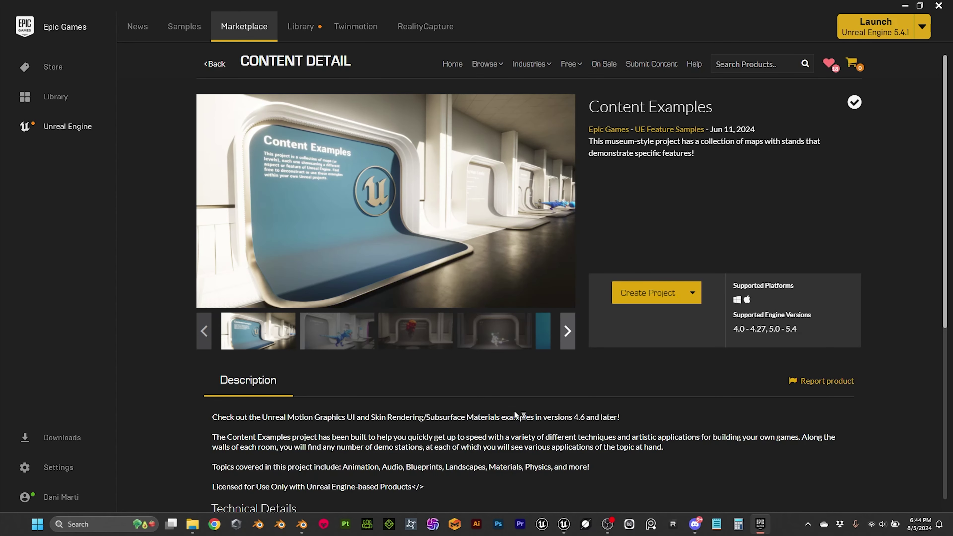
# Browse the Content Examples preview images: dragon, explosion, glowing plexus and Rig Sharing scenes.
pyautogui.moveTo(597, 105); pyautogui.dragTo(706, 109)
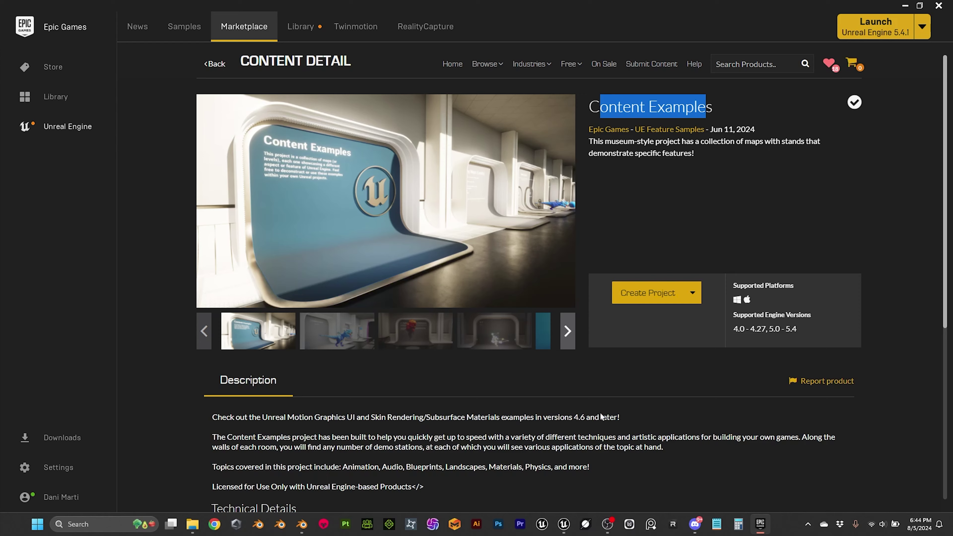
pyautogui.scroll(-5, 577, 411)
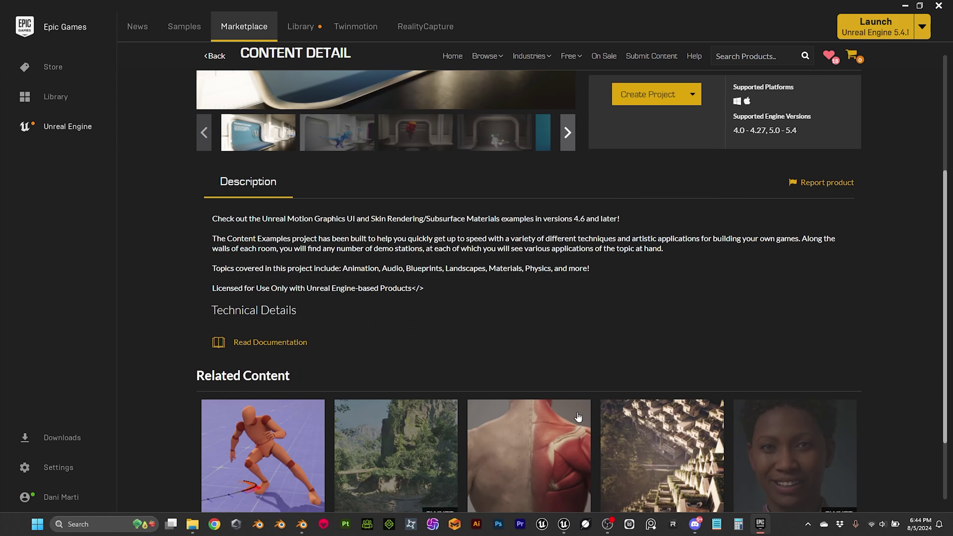
pyautogui.scroll(5, 578, 413)
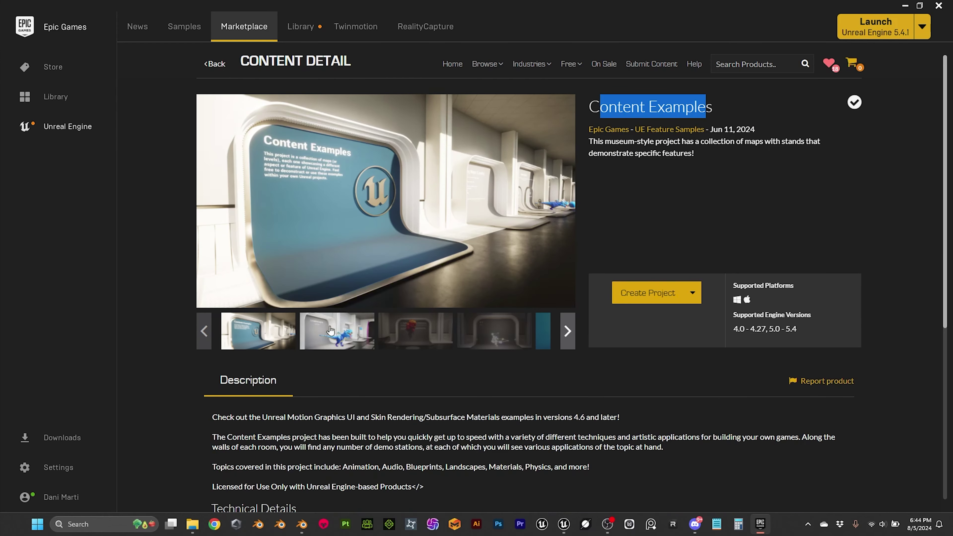
pyautogui.click(345, 330)
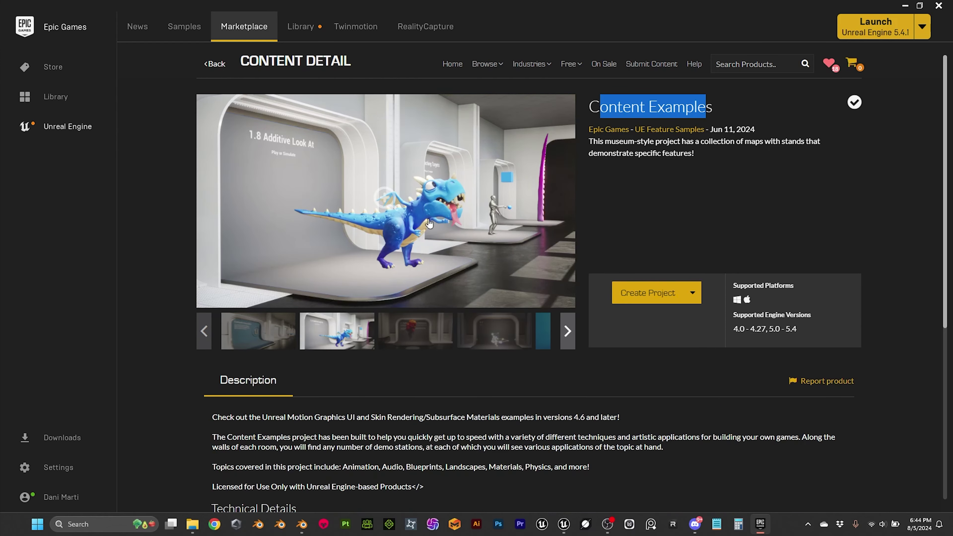
pyautogui.click(416, 336)
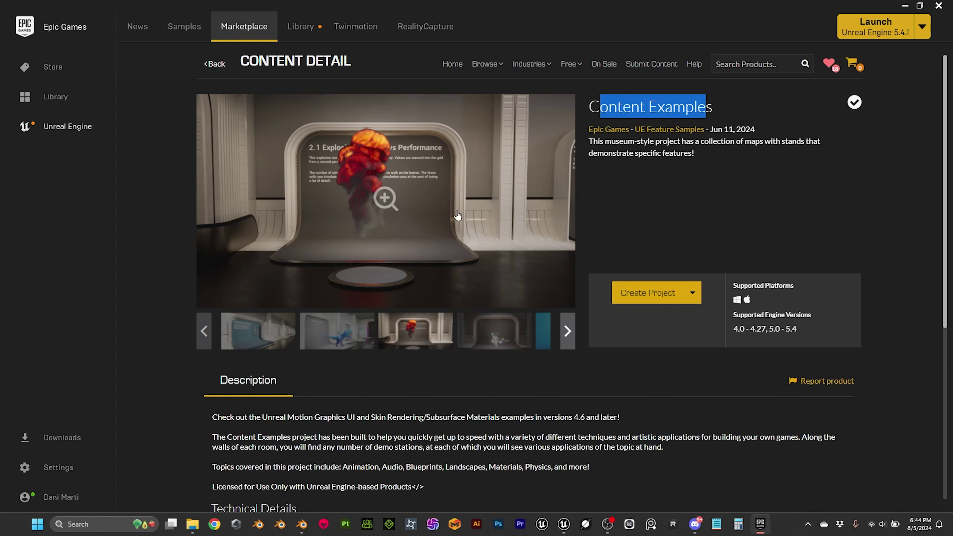
pyautogui.click(494, 337)
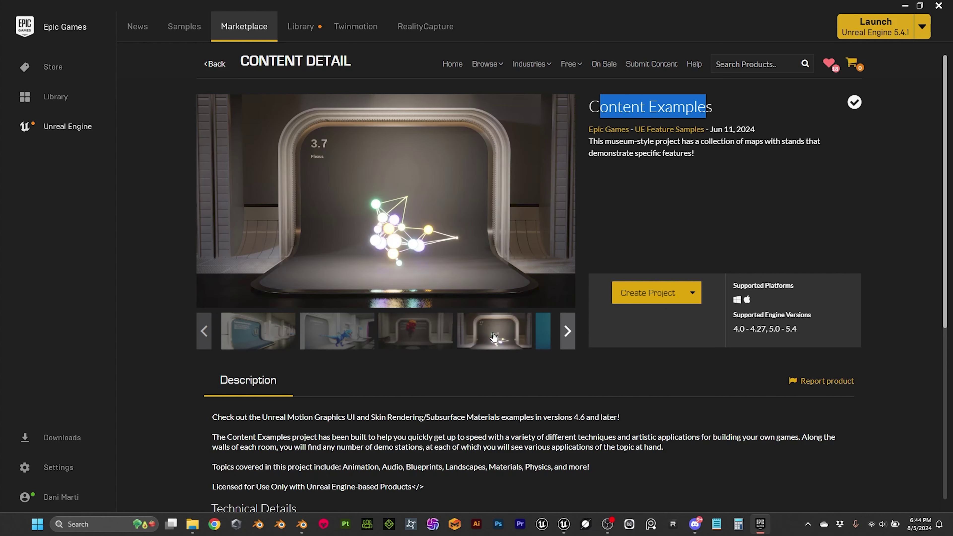
pyautogui.click(567, 331)
pyautogui.click(379, 318)
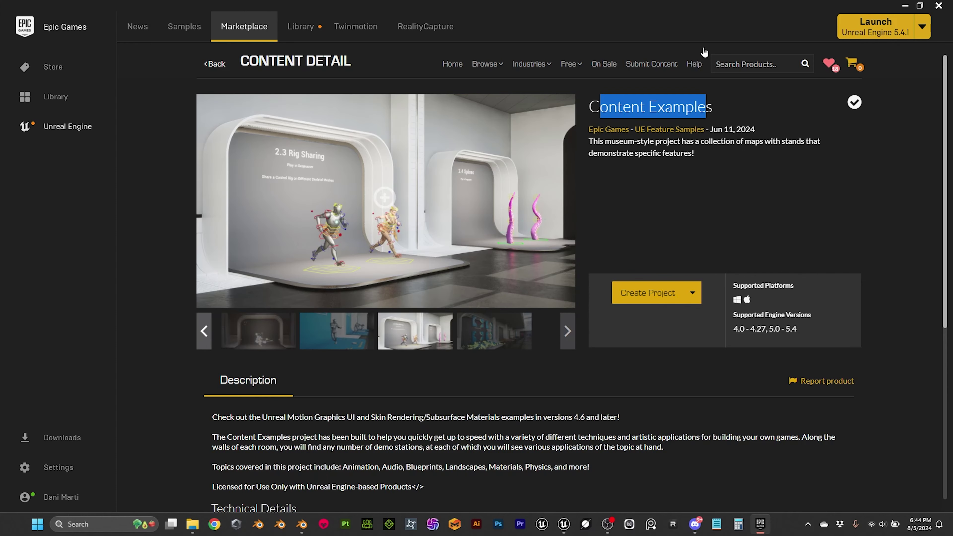
# Minimize the launcher, bring the ContentExamples editor to the front and open the Content Drawer.
pyautogui.click(904, 6)
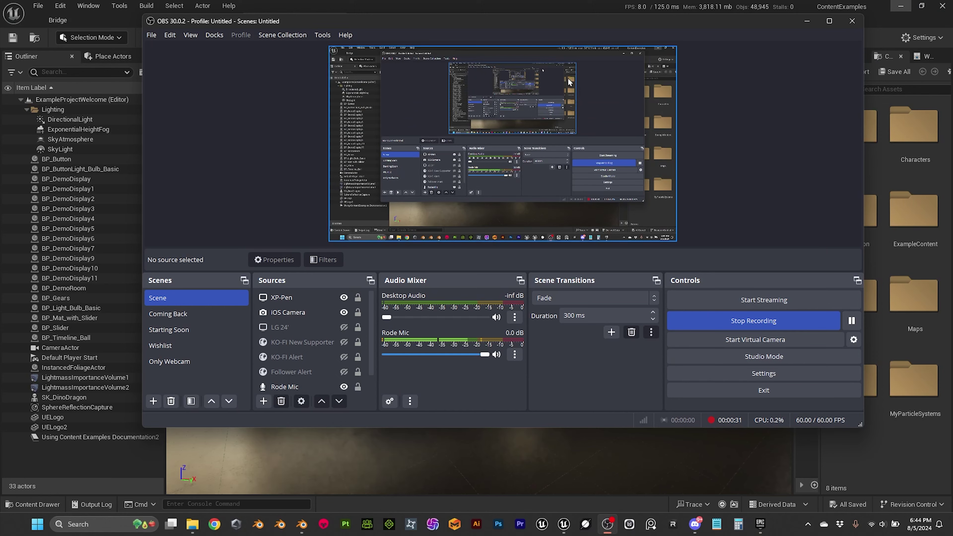
pyautogui.click(804, 22)
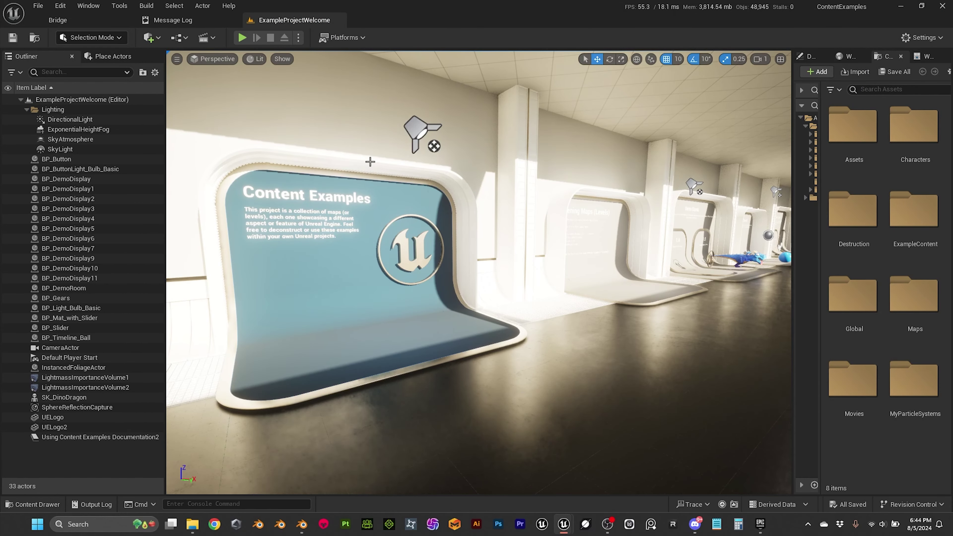
pyautogui.moveTo(563, 527)
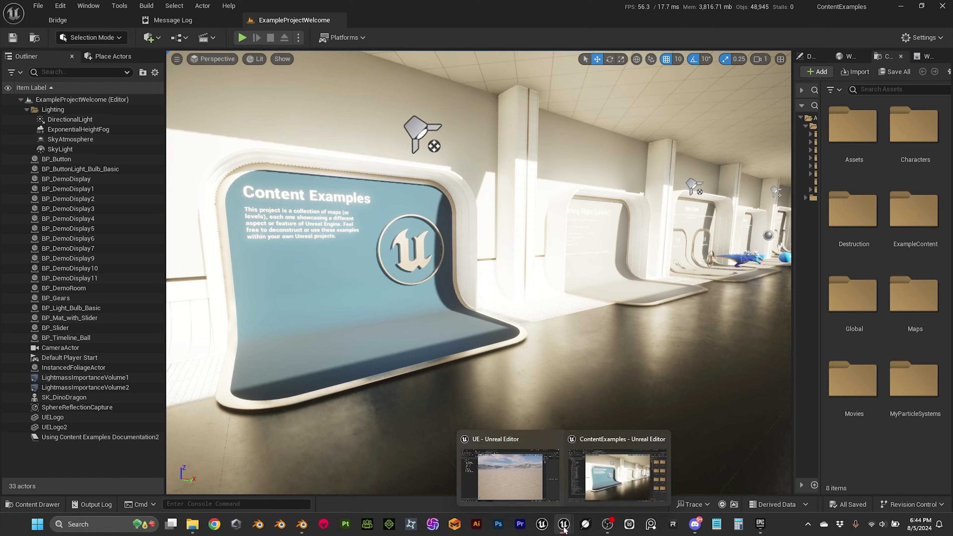
pyautogui.click(510, 475)
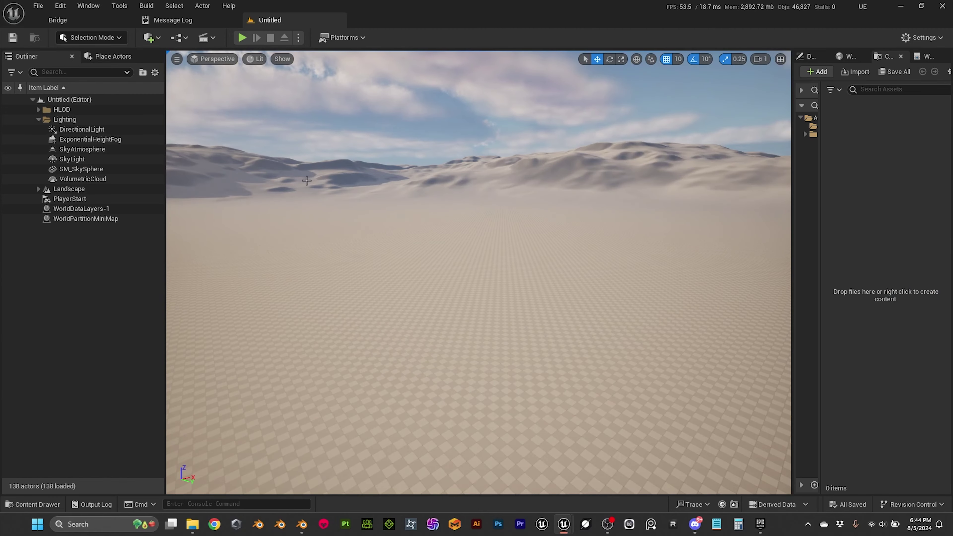
pyautogui.moveTo(572, 530)
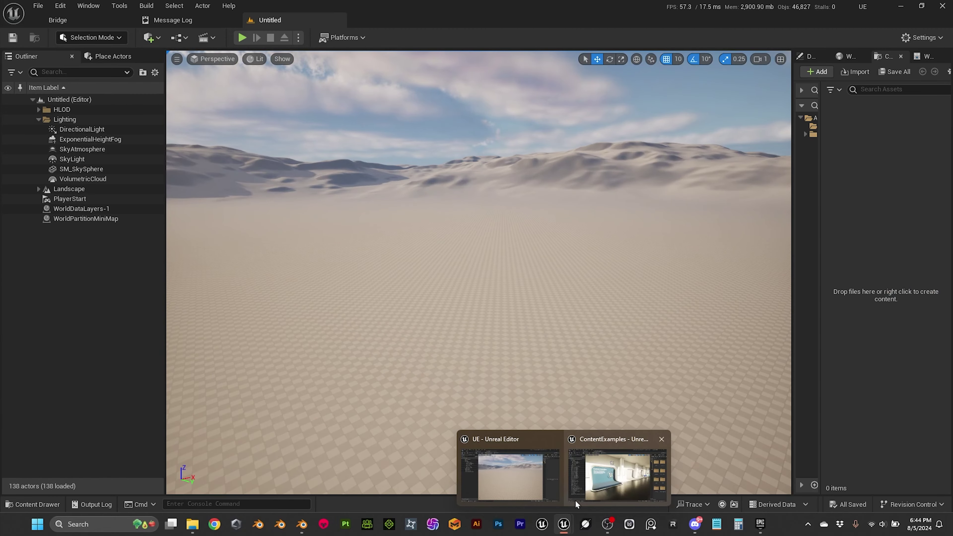
pyautogui.click(611, 479)
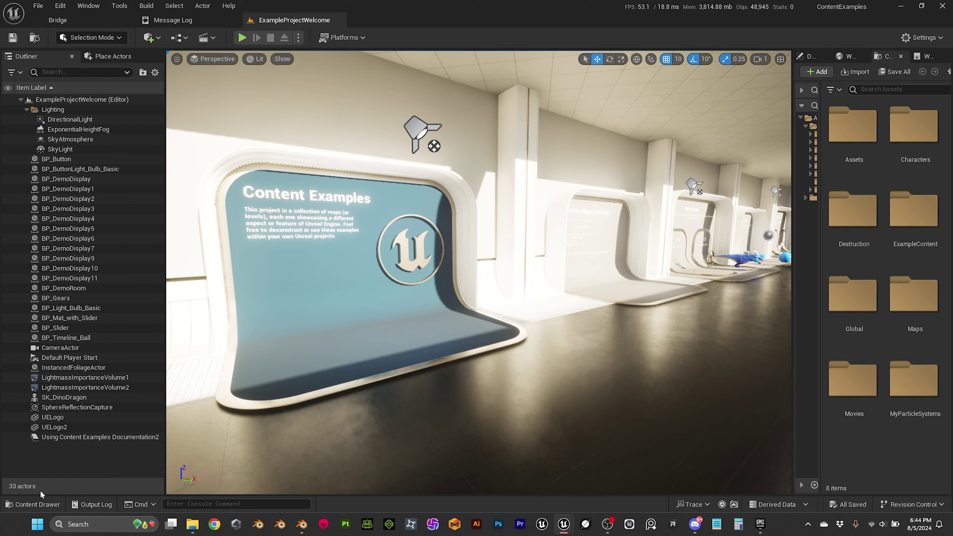
pyautogui.click(38, 504)
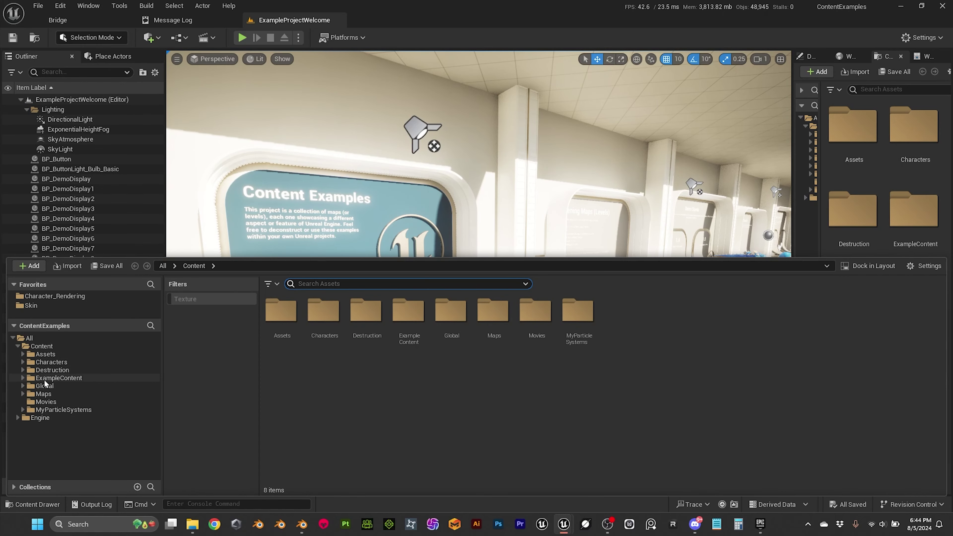
# Navigate ExampleContent > Character_Rendering > CharacterRendering_Hair > Hair > Materials and select M_Character_Hair.
pyautogui.click(23, 362)
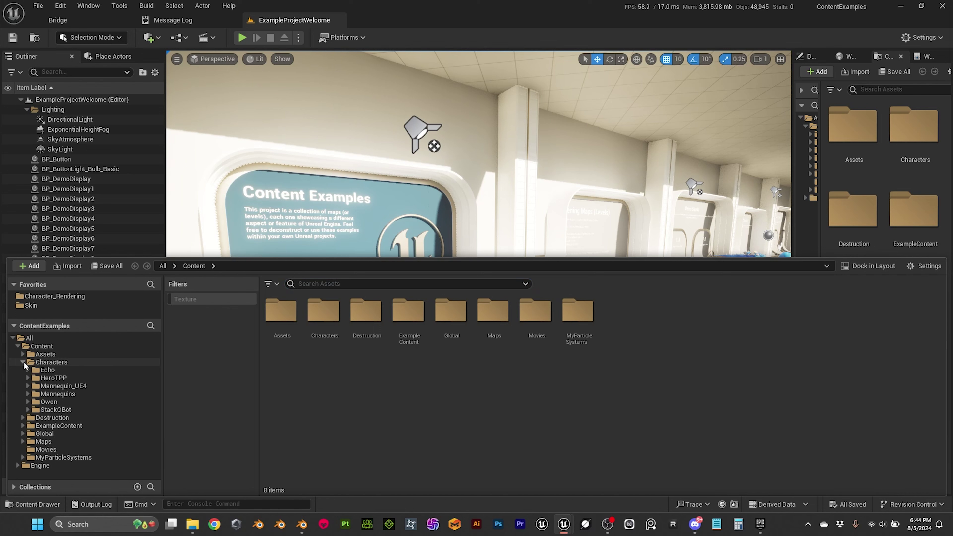
pyautogui.click(23, 362)
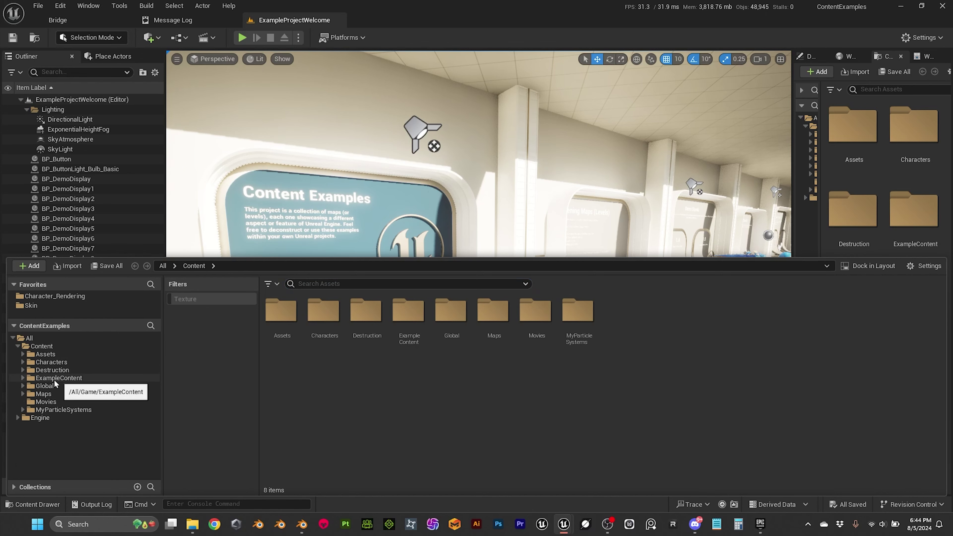
pyautogui.click(23, 377)
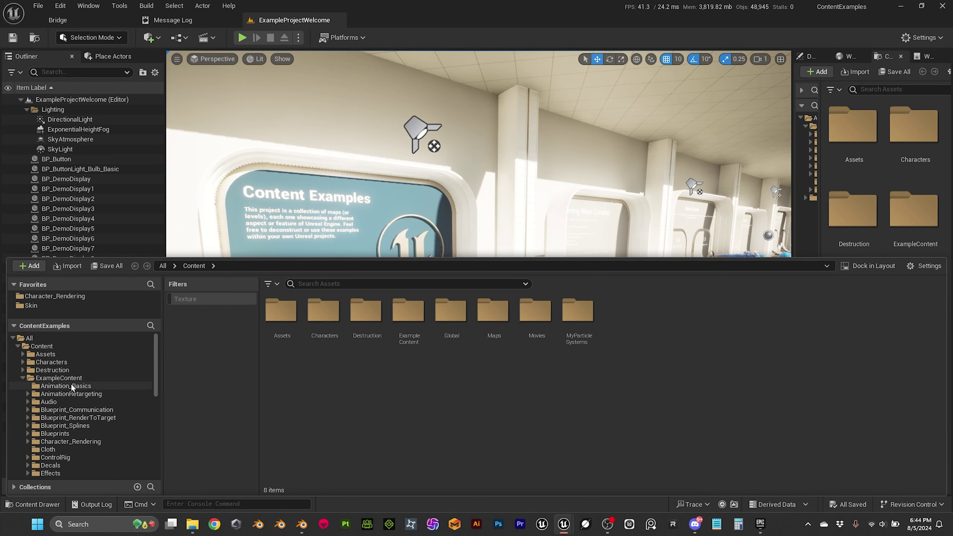
pyautogui.scroll(-1, 71, 383)
pyautogui.scroll(-1, 71, 382)
pyautogui.click(37, 410)
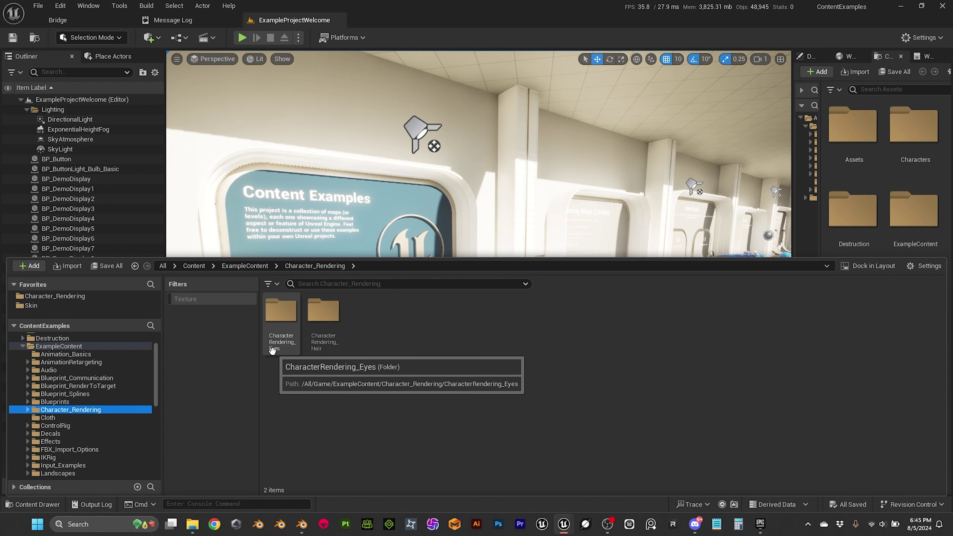
pyautogui.doubleClick(320, 309)
pyautogui.doubleClick(280, 309)
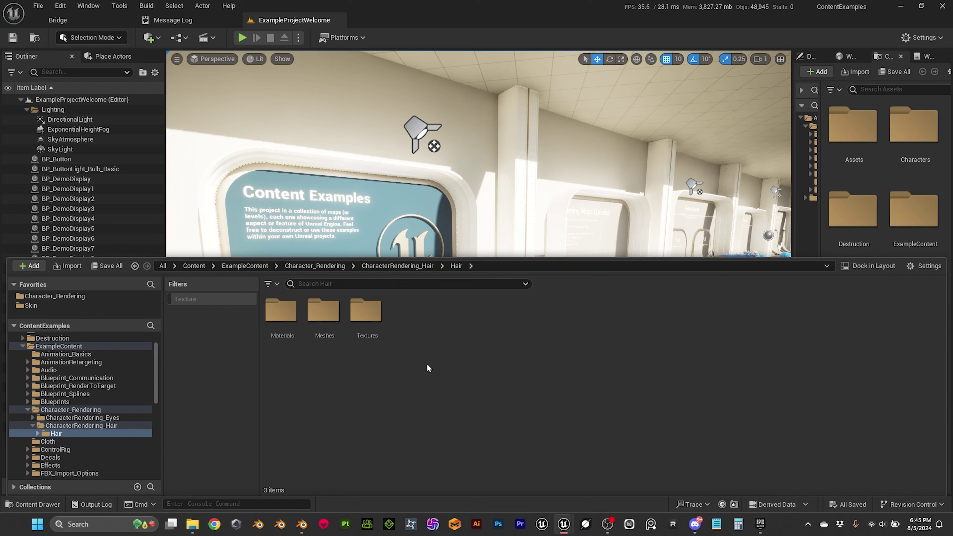
pyautogui.click(38, 433)
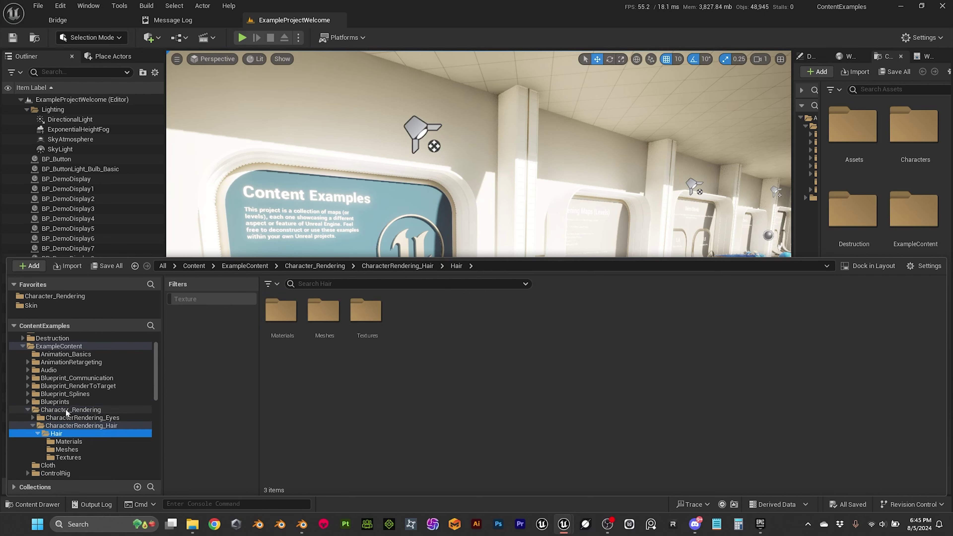
pyautogui.click(69, 410)
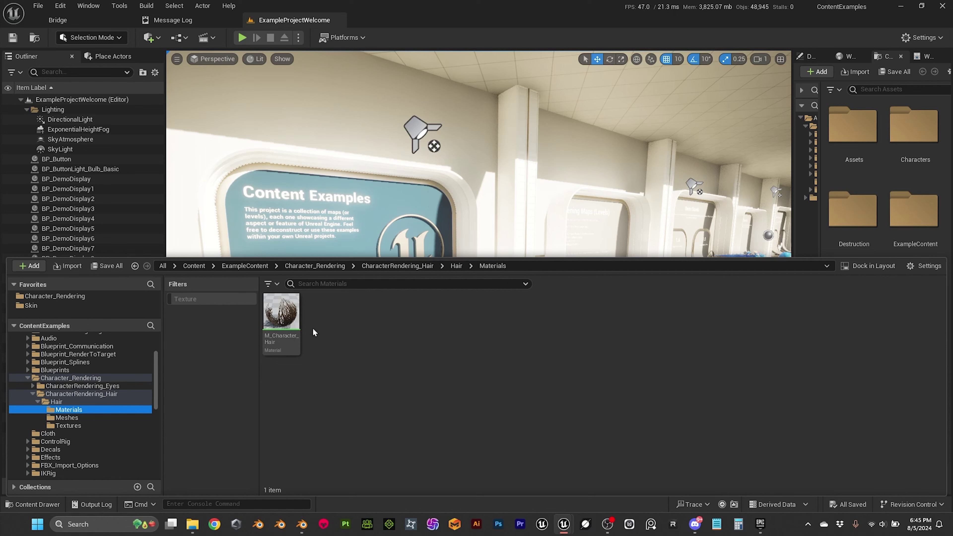
pyautogui.click(293, 351)
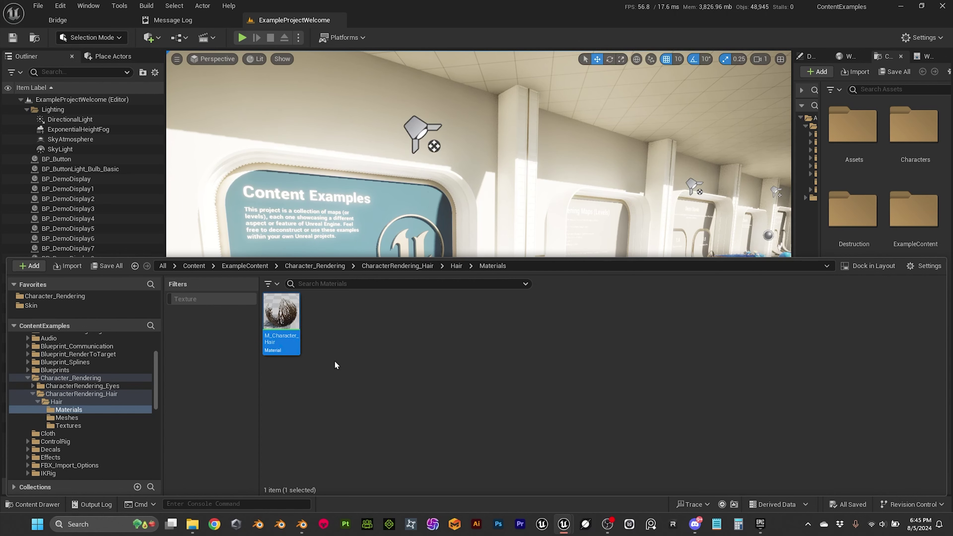
pyautogui.moveTo(279, 324)
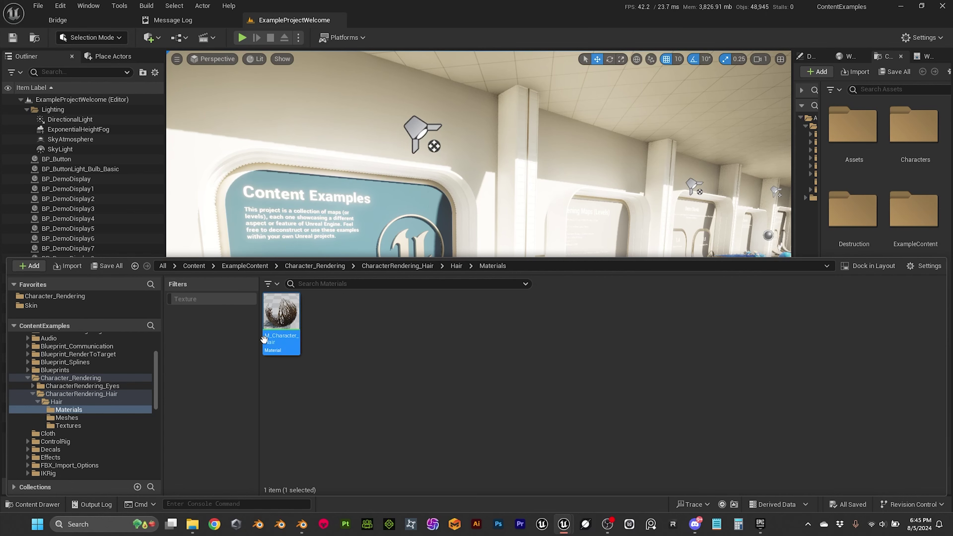
# Start migrating M_Character_Hair and accept its asset list with the hair clump mesh and textures.
pyautogui.rightClick(286, 338)
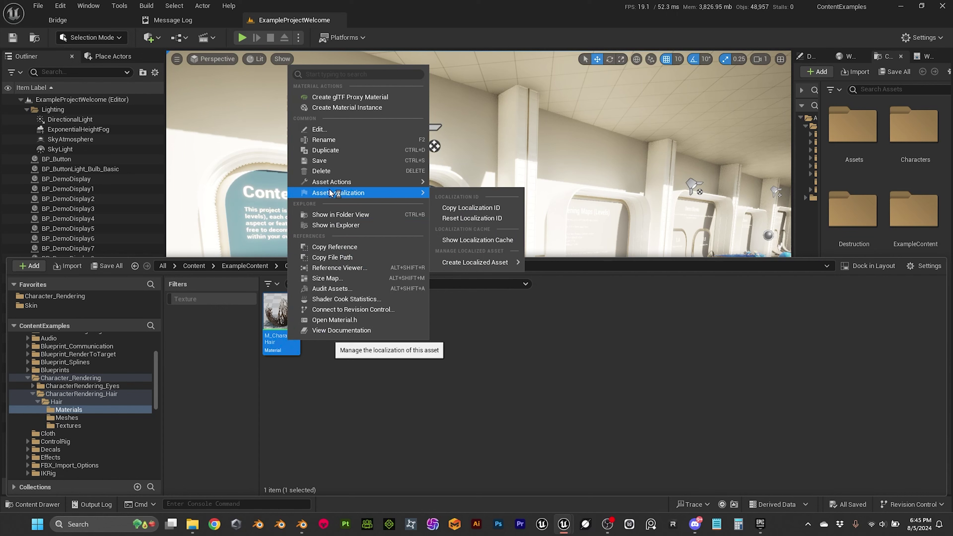
pyautogui.moveTo(321, 183)
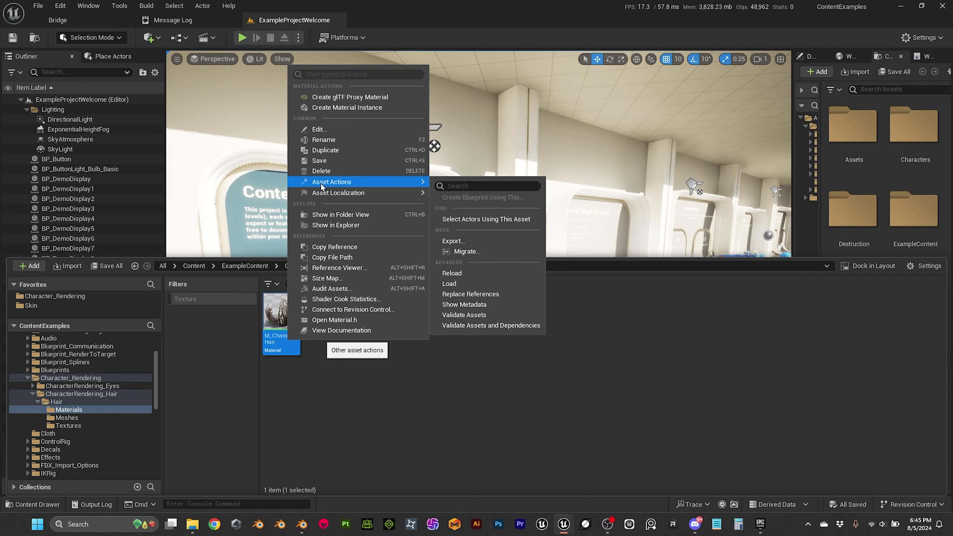
pyautogui.click(468, 250)
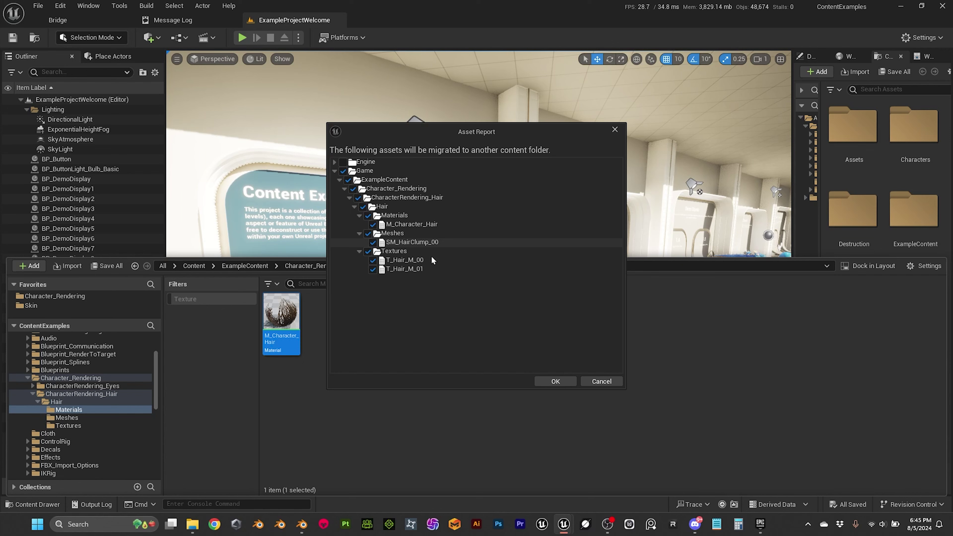
pyautogui.click(553, 381)
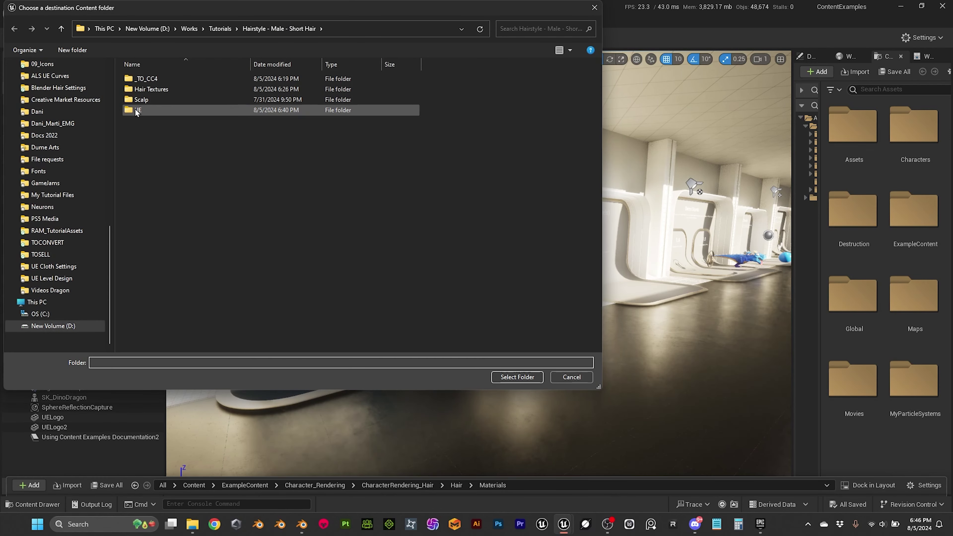
# Choose the UE project's Content folder as the migration destination.
pyautogui.click(137, 111)
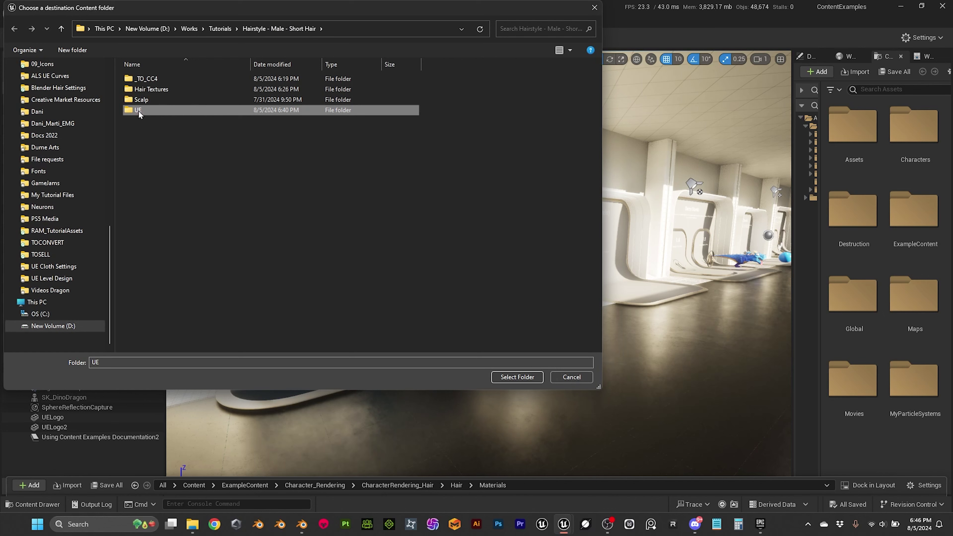
pyautogui.doubleClick(131, 110)
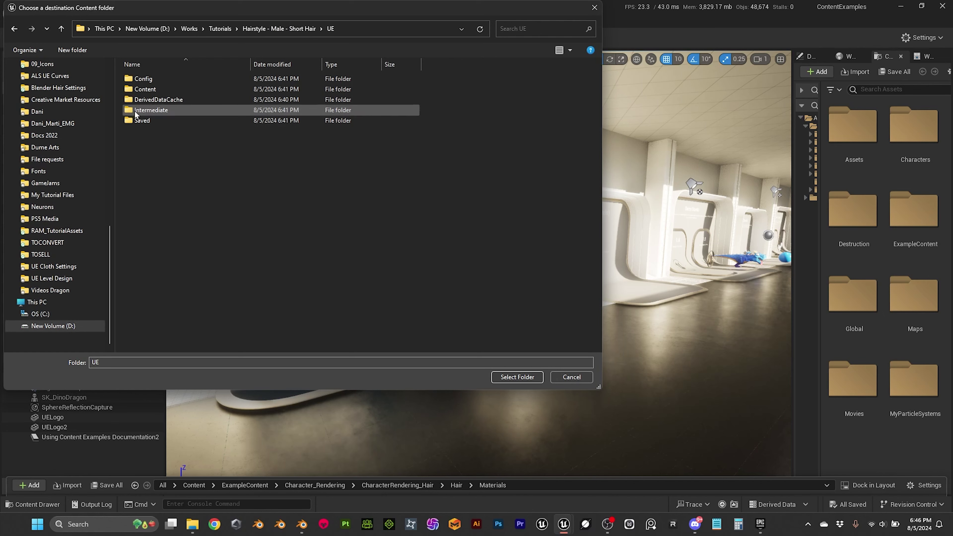
pyautogui.click(143, 91)
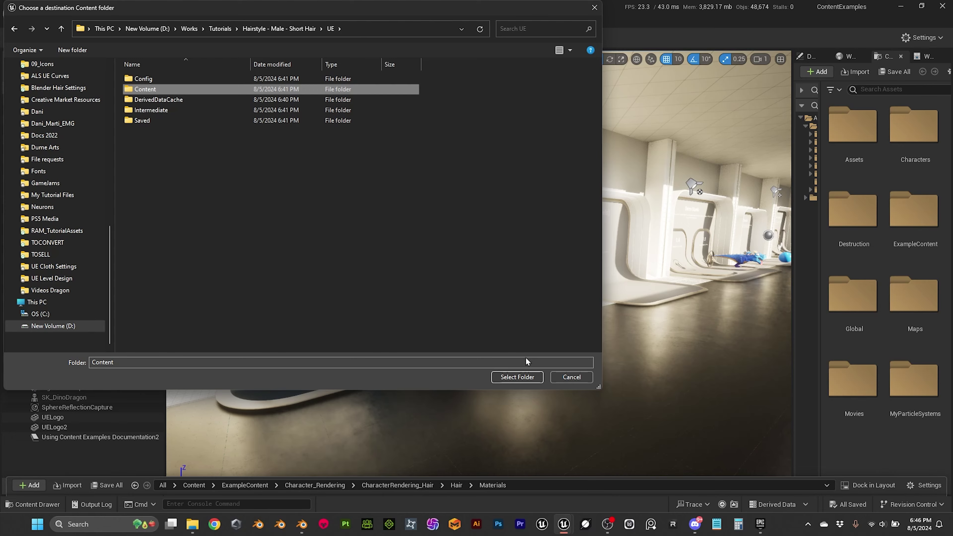
pyautogui.click(518, 377)
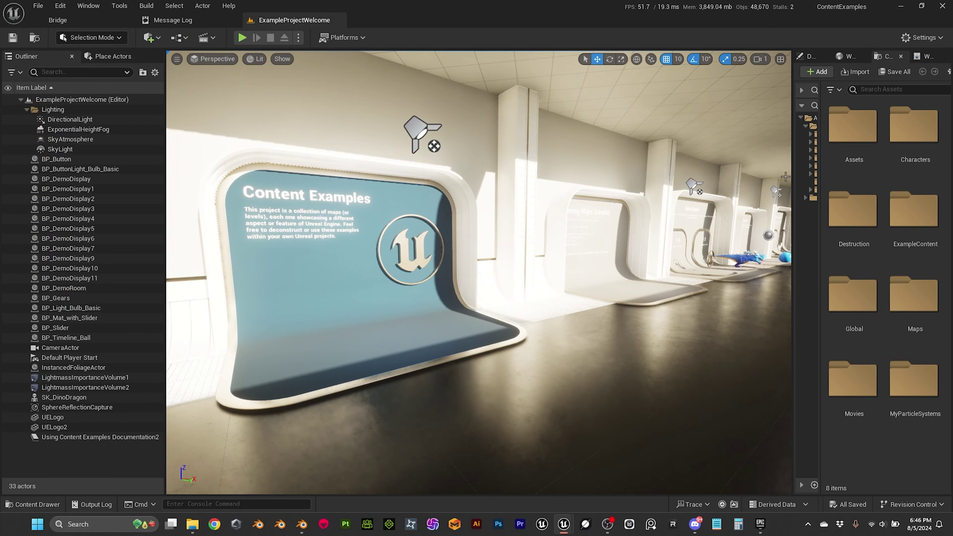
# Close the ContentExamples editor and start an import from the UE project's Content Drawer.
pyautogui.click(942, 7)
pyautogui.click(38, 504)
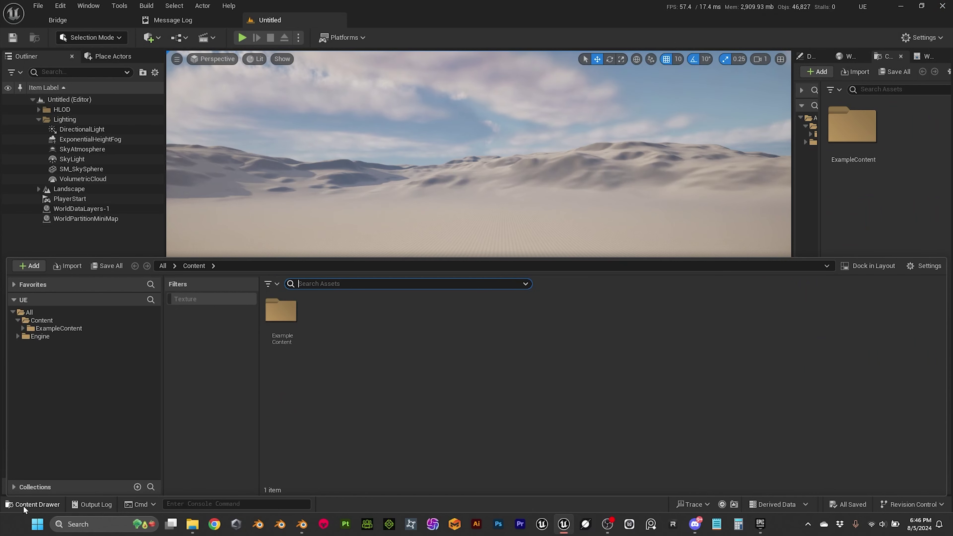
pyautogui.click(346, 412)
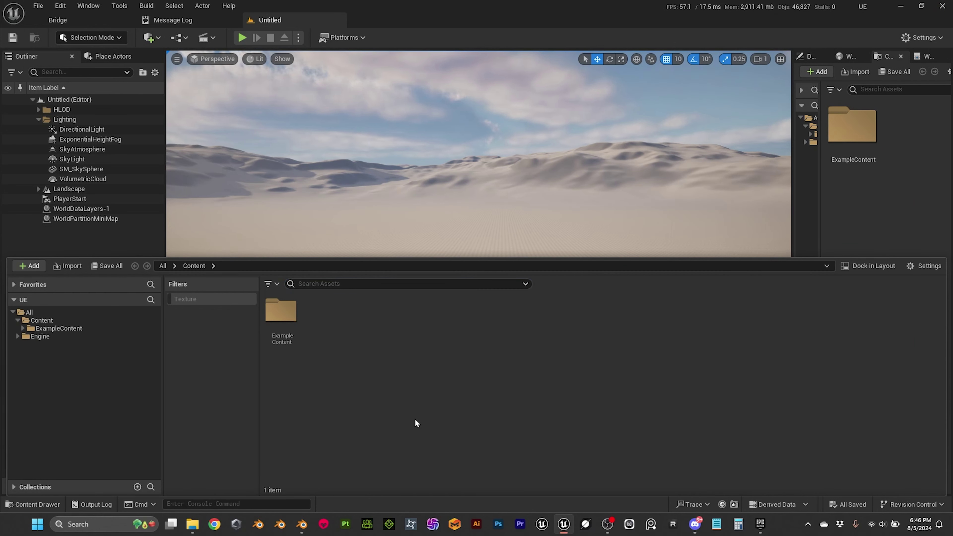
pyautogui.click(234, 520)
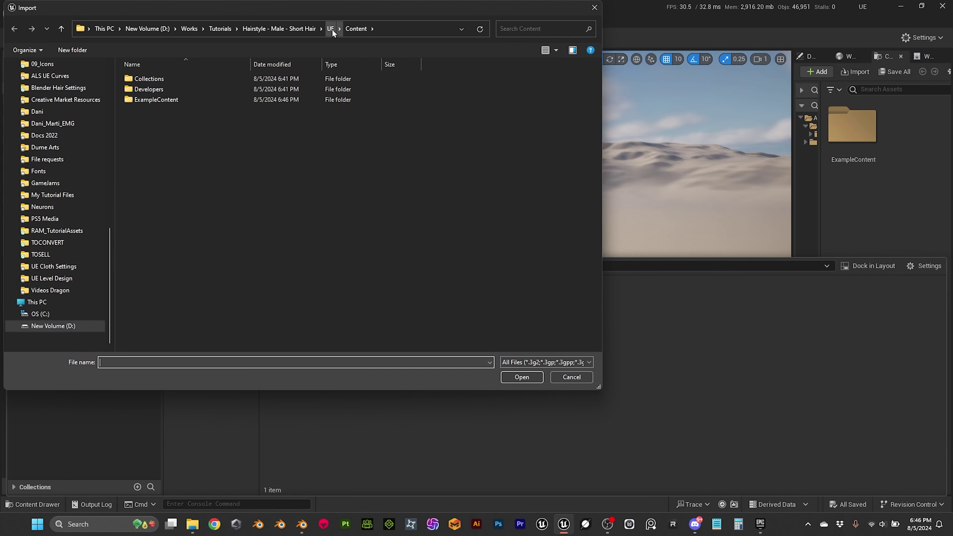
# In the Hairstyle folder, rename _TO_CC4 to Exports, then choose Male_Short_Hair.fbx inside it.
pyautogui.click(289, 28)
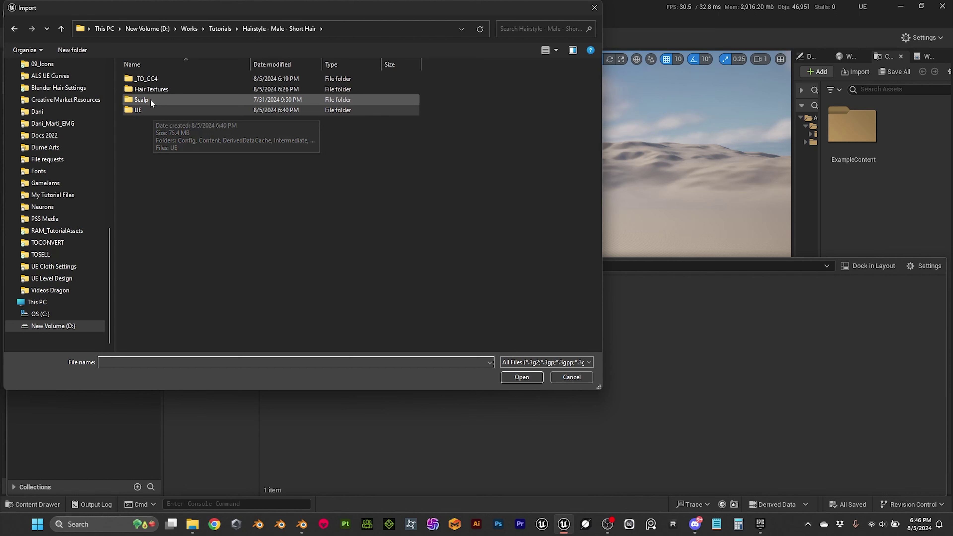
pyautogui.doubleClick(149, 80)
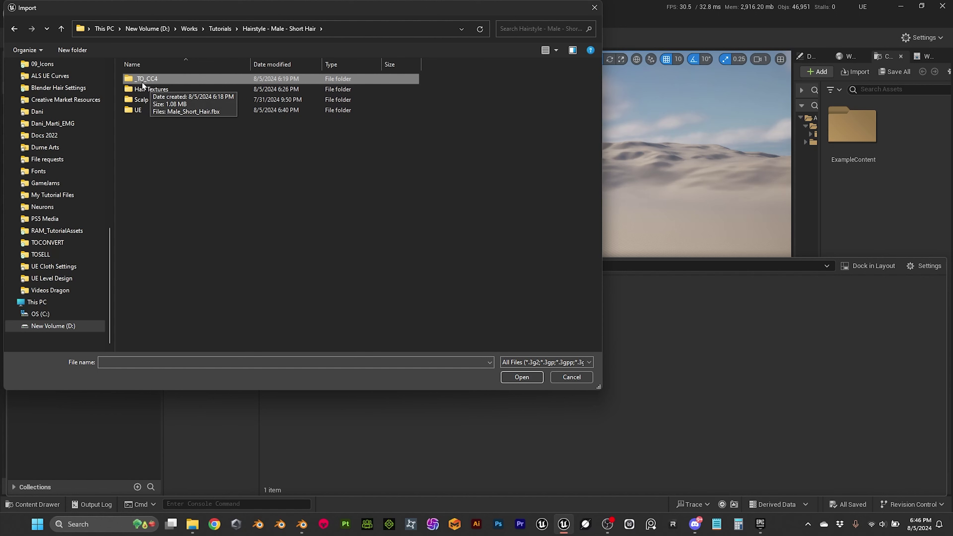
pyautogui.rightClick(149, 80)
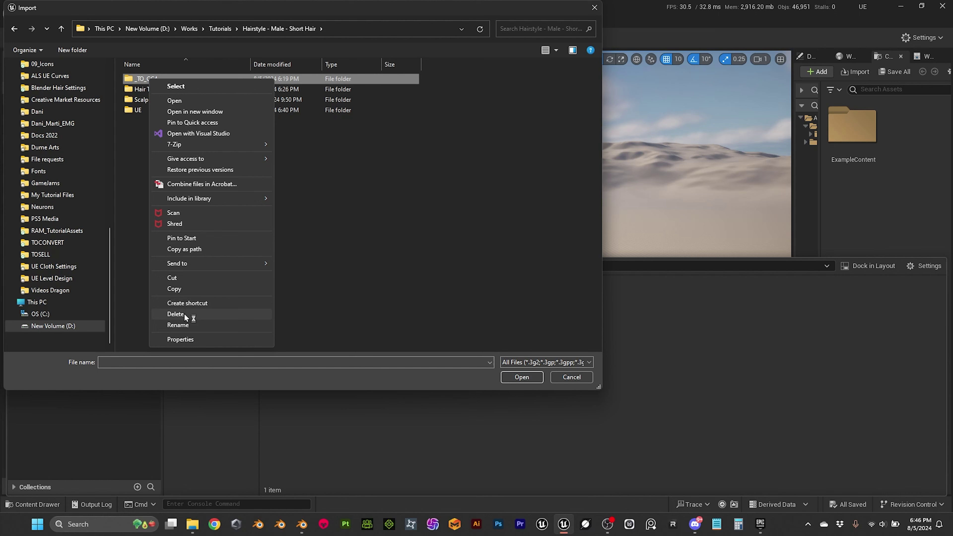
pyautogui.click(183, 325)
pyautogui.press('capslock')
pyautogui.write('E')
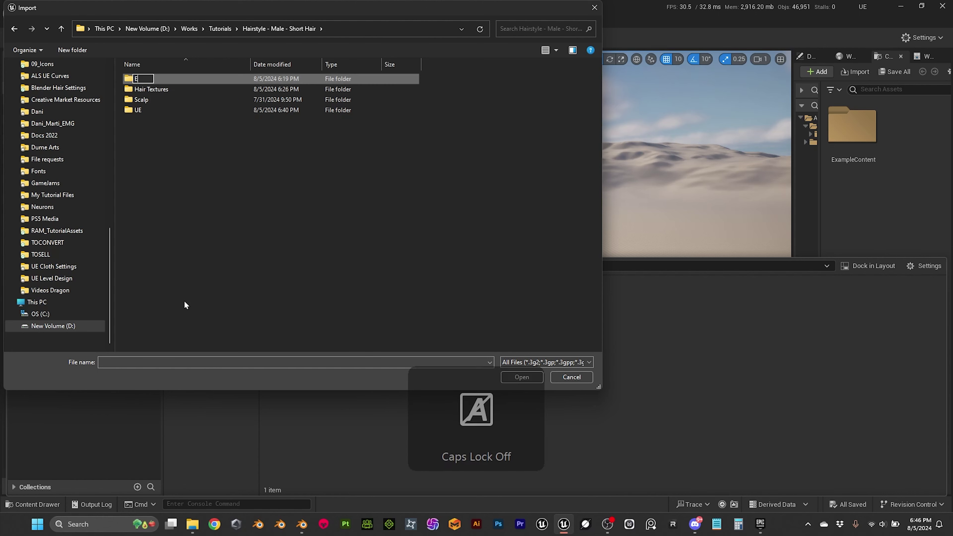
pyautogui.write('xports')
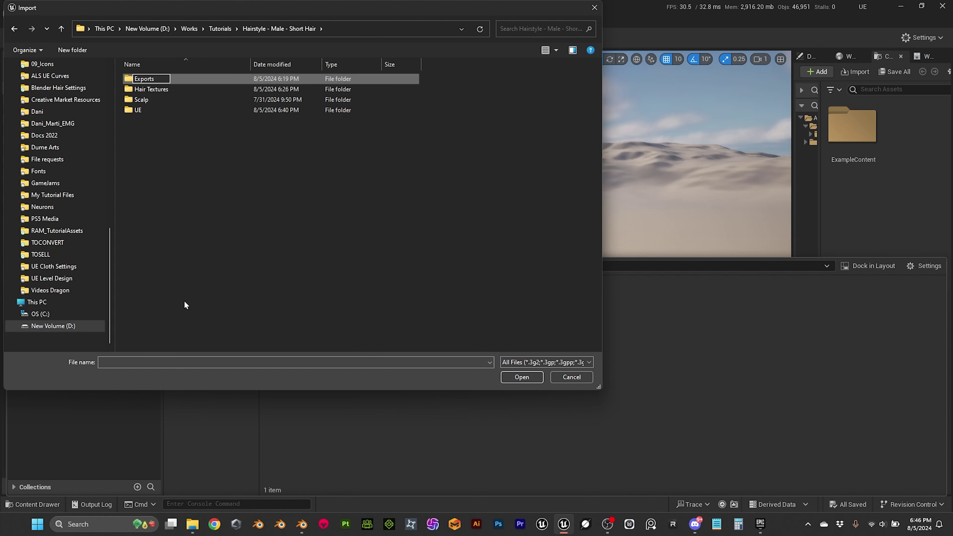
pyautogui.press('Return')
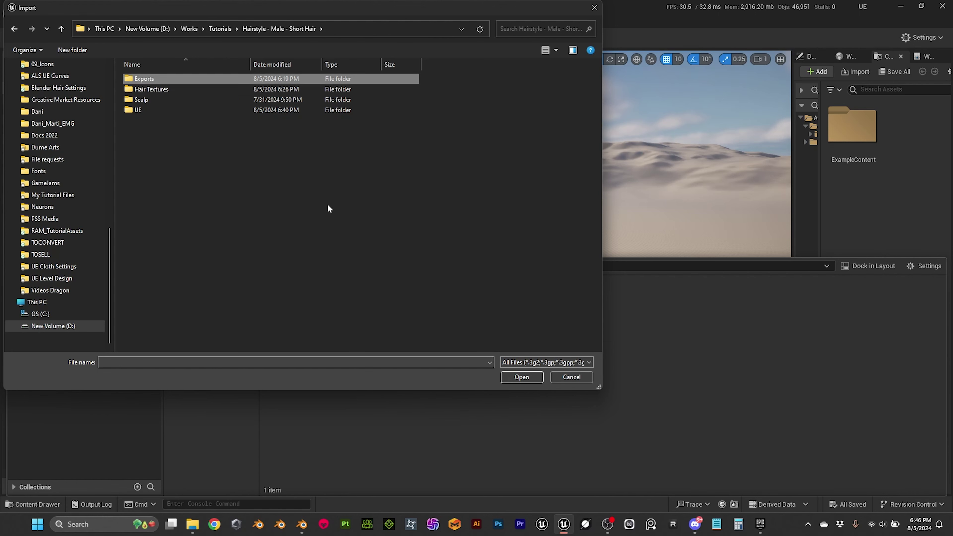
pyautogui.doubleClick(129, 79)
pyautogui.click(155, 78)
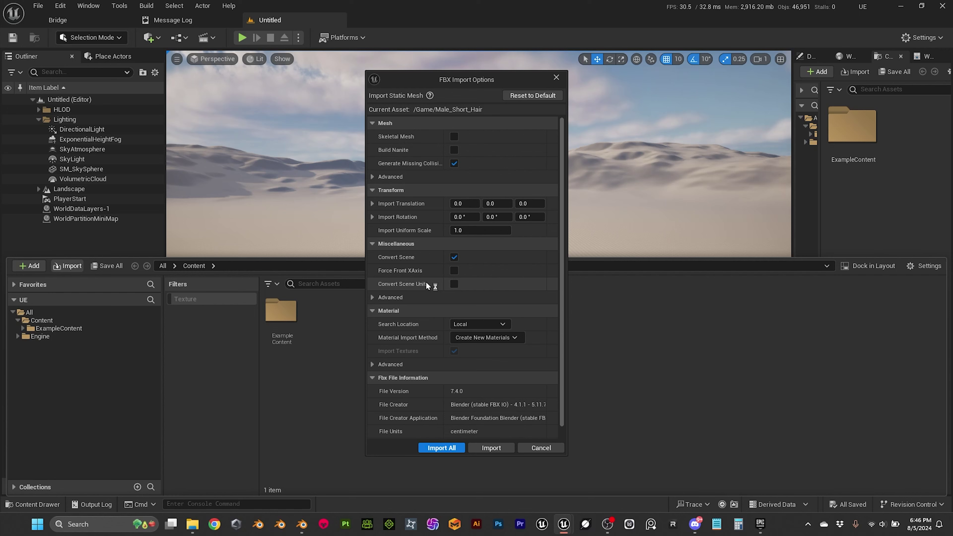
# Import All from Male_Short_Hair.fbx and return to the Untitled level tab.
pyautogui.click(442, 448)
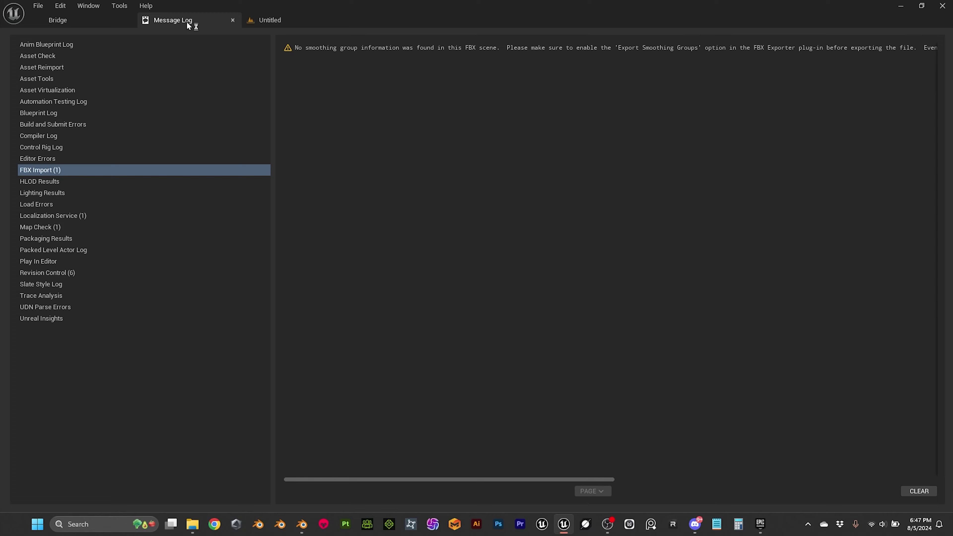
pyautogui.click(278, 20)
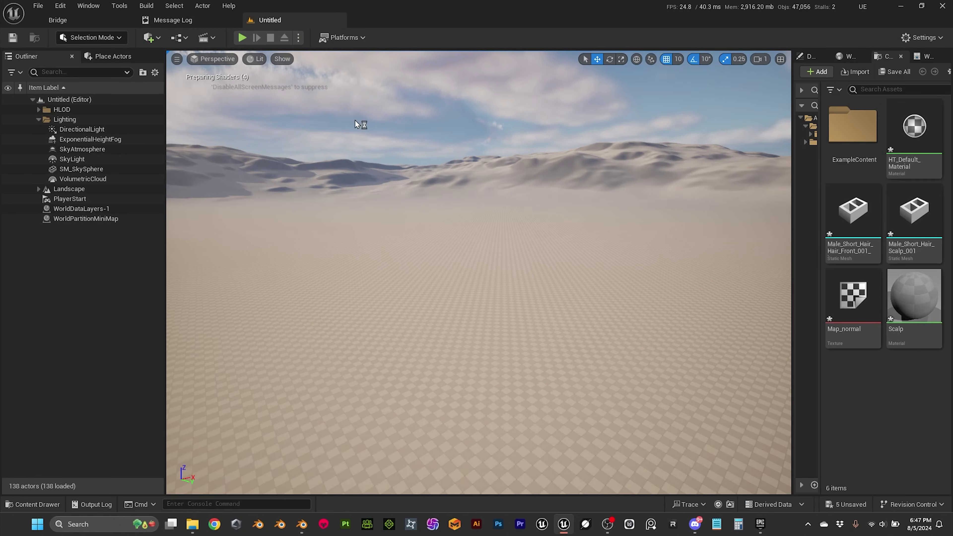
# Drag Hair_Front_001 and Scalp_001 into the level and reset their location to 0, 0, 0.
pyautogui.click(60, 501)
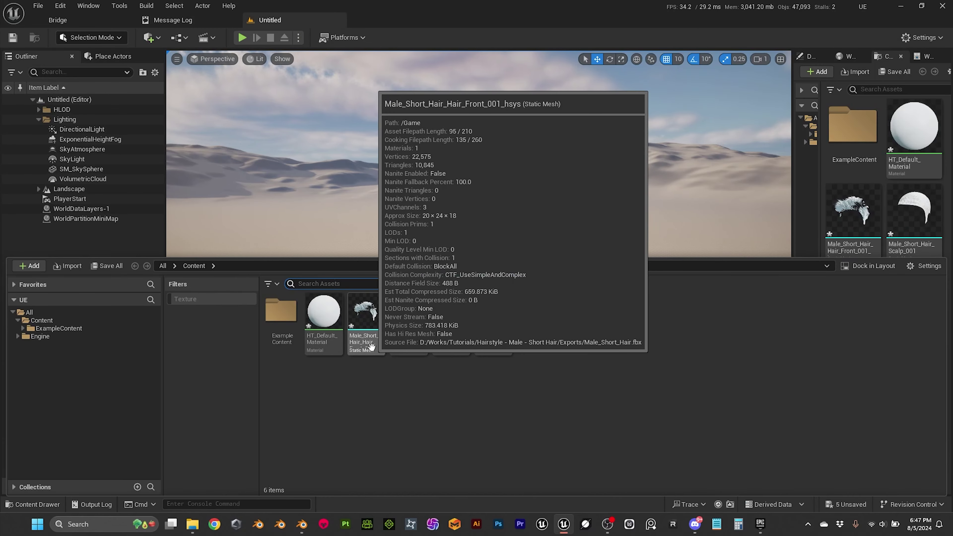
pyautogui.click(370, 344)
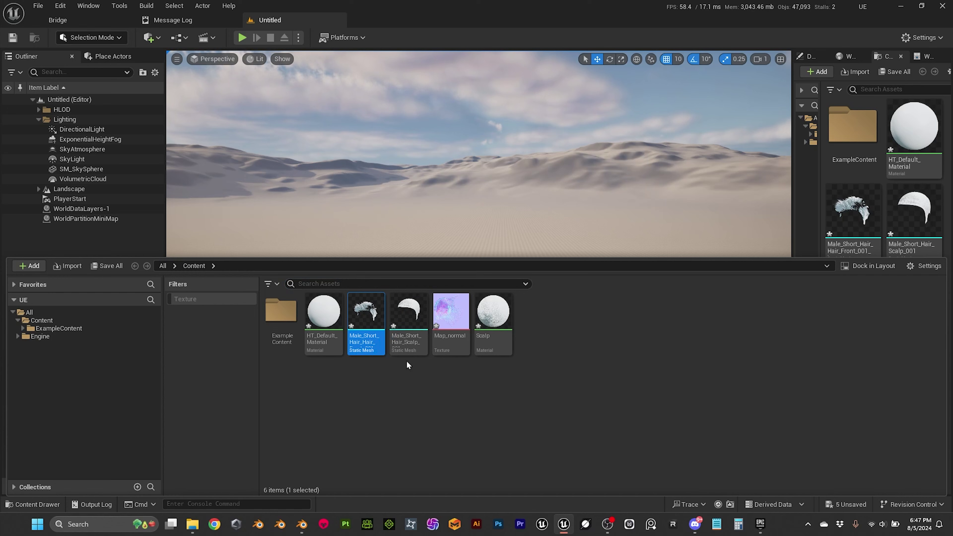
pyautogui.keyDown('ctrl'); pyautogui.click(409, 339); pyautogui.keyUp('ctrl')
pyautogui.moveTo(410, 347); pyautogui.dragTo(464, 290)
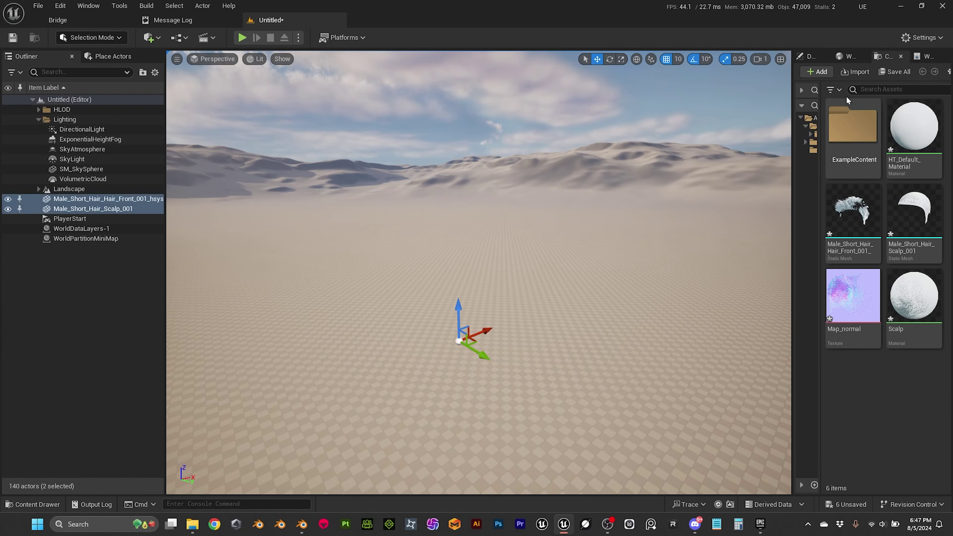
pyautogui.click(810, 57)
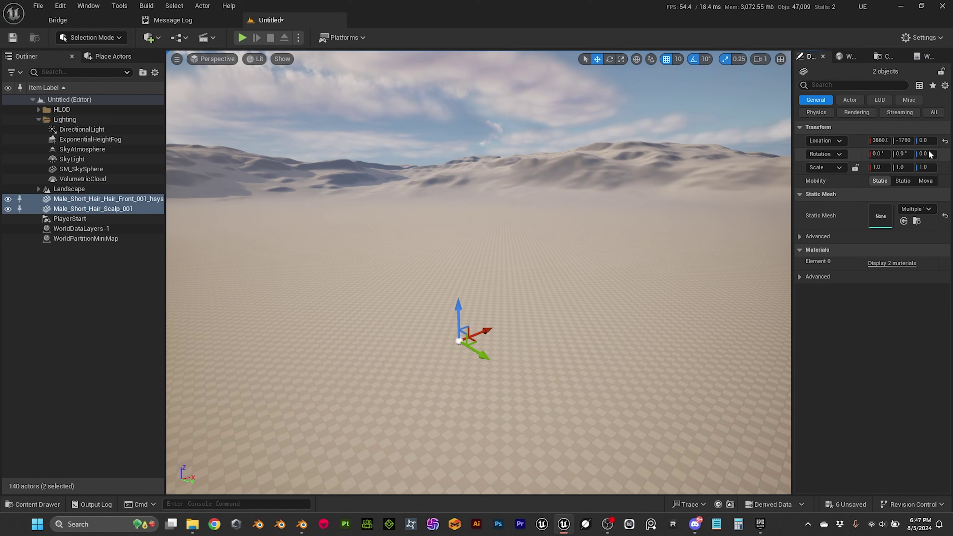
pyautogui.click(944, 140)
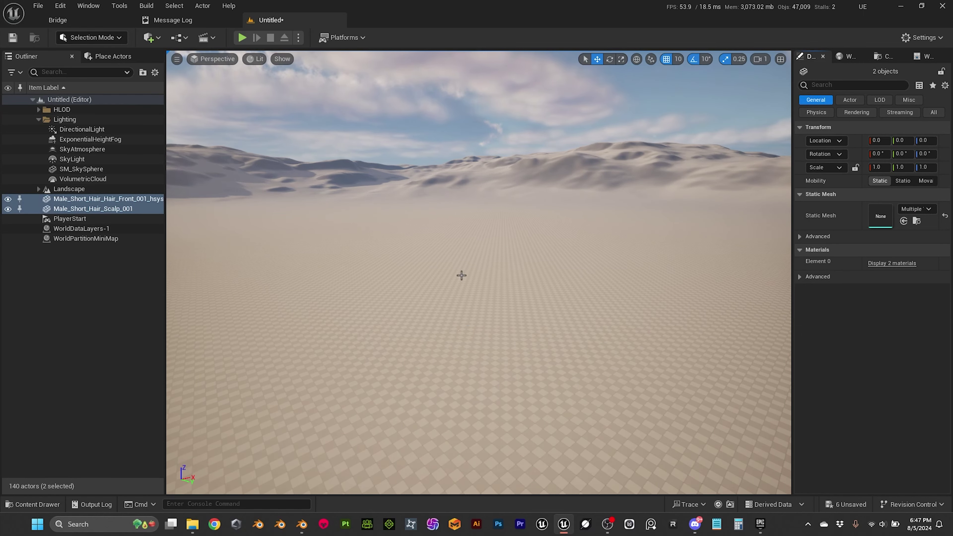
# Frame the hair meshes with F and orbit to view them from the side.
pyautogui.press('f')
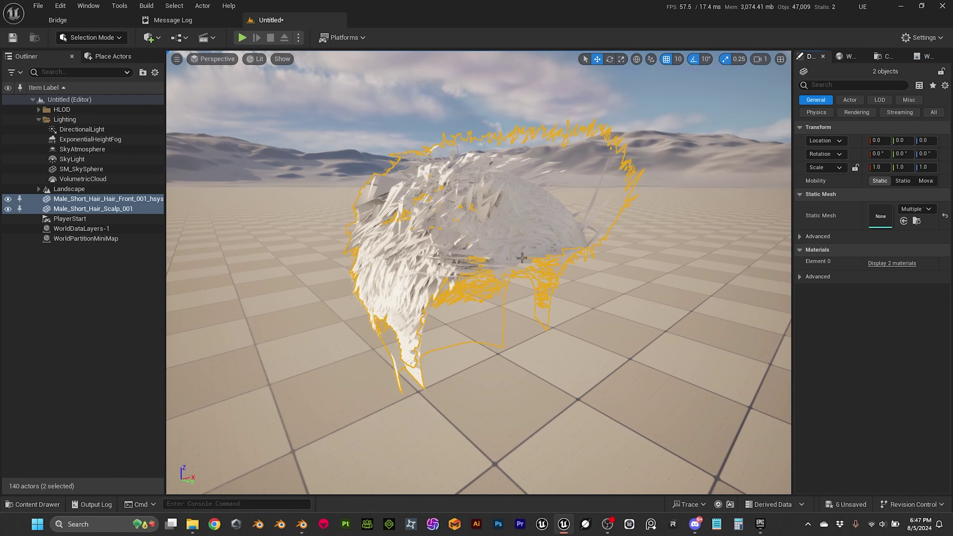
pyautogui.keyDown('alt'); pyautogui.moveTo(502, 253); pyautogui.dragTo(383, 261); pyautogui.keyUp('alt')
pyautogui.moveTo(382, 261)
pyautogui.keyDown('alt'); pyautogui.mouseDown(button='right')
pyautogui.moveTo(375, 285)
pyautogui.moveTo(387, 263)
pyautogui.moveTo(398, 262)
pyautogui.mouseUp(button='right'); pyautogui.keyUp('alt')
pyautogui.keyDown('alt'); pyautogui.moveTo(398, 263); pyautogui.dragTo(405, 263); pyautogui.keyUp('alt')
pyautogui.click(34, 504)
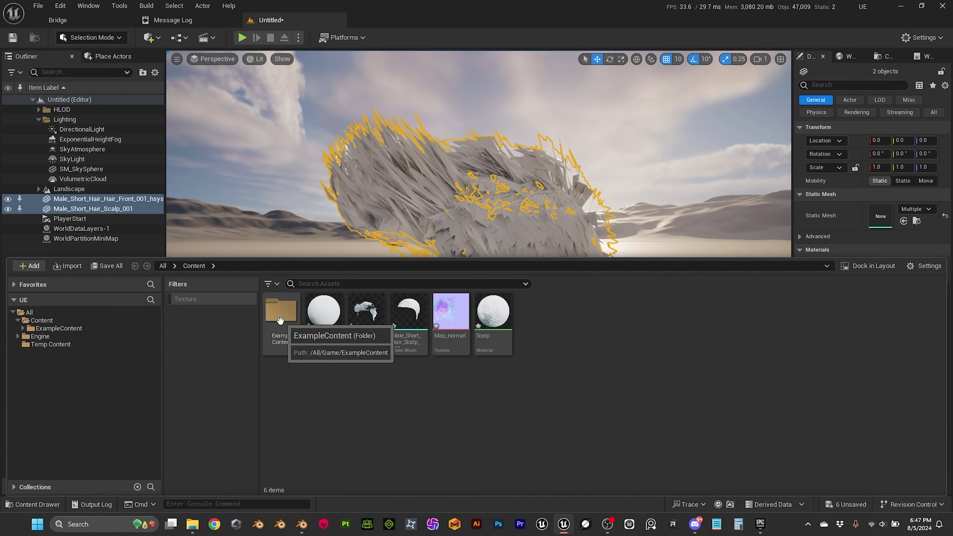
# Copy M_Character_Hair from ExampleContent's Hair Materials folder into the top-level Content folder.
pyautogui.doubleClick(291, 337)
pyautogui.doubleClick(290, 313)
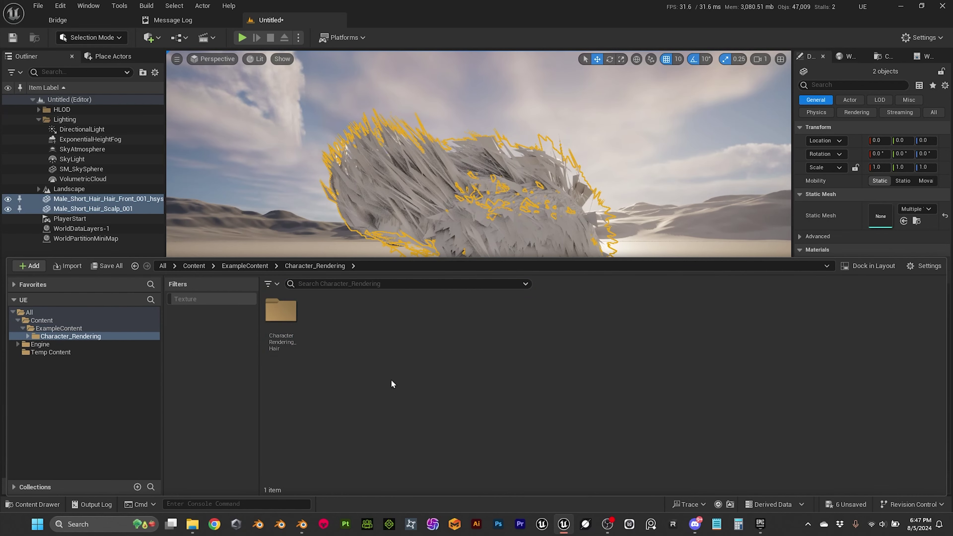
pyautogui.doubleClick(301, 312)
pyautogui.doubleClick(301, 320)
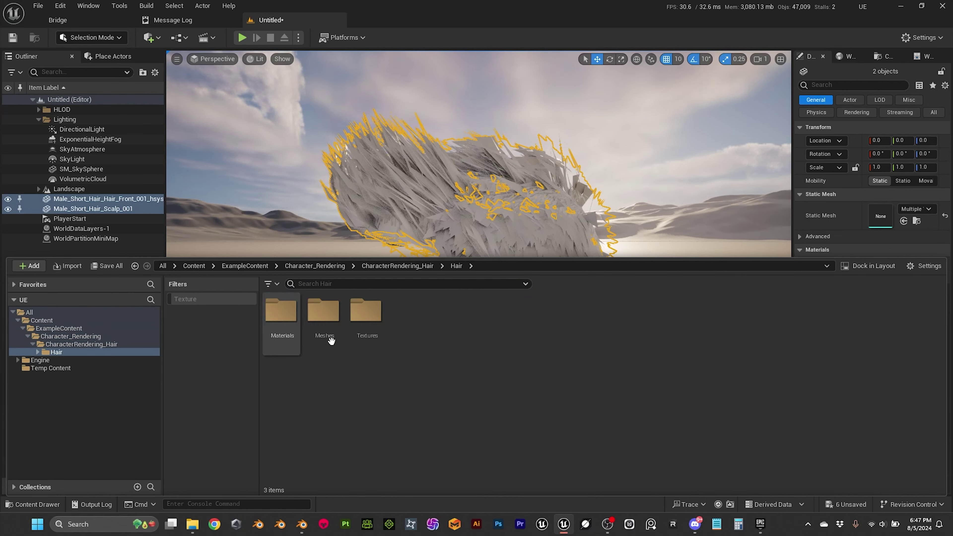
pyautogui.doubleClick(281, 313)
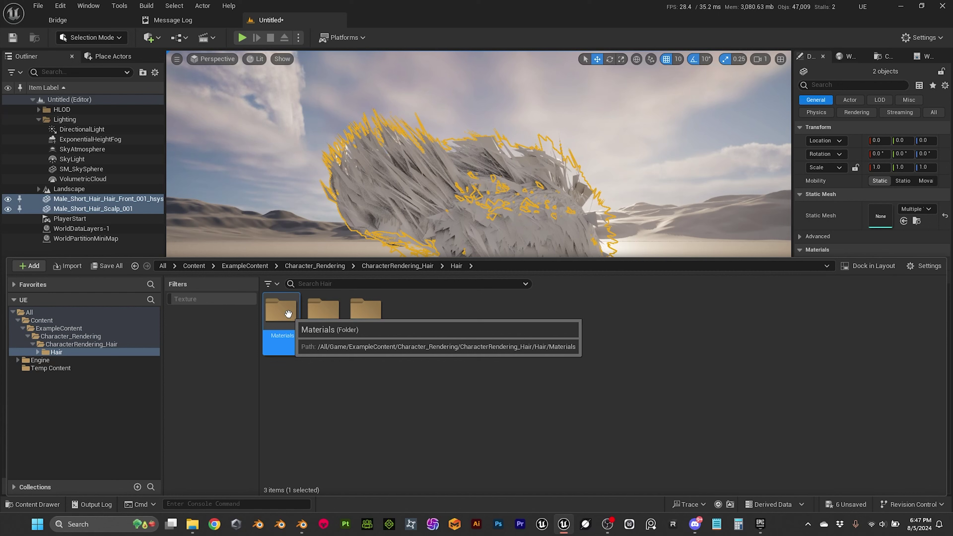
pyautogui.click(279, 309)
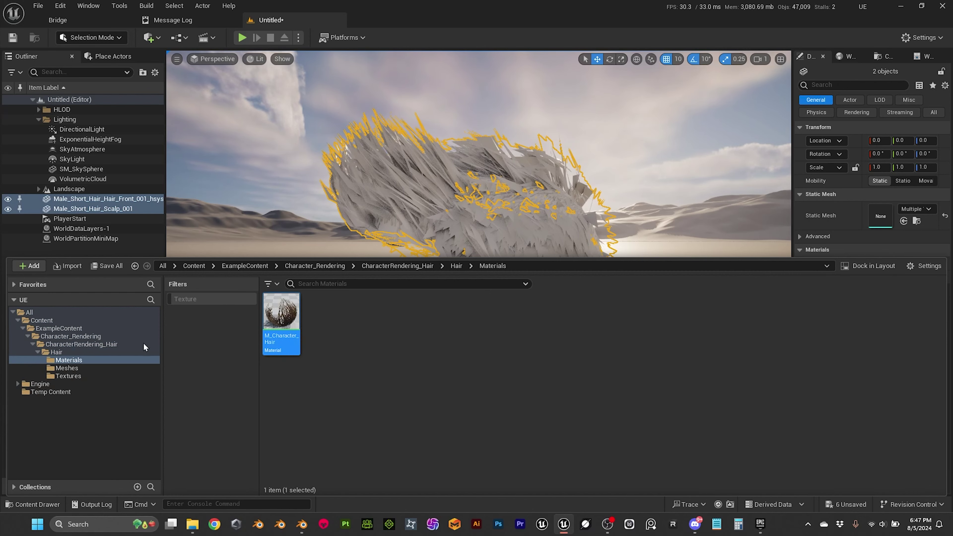
pyautogui.moveTo(287, 325); pyautogui.dragTo(42, 321)
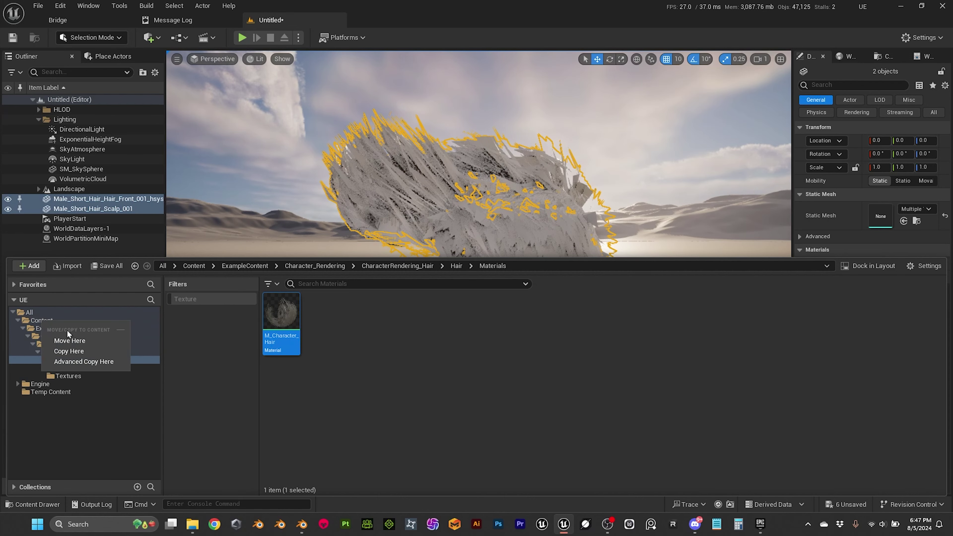
pyautogui.click(75, 351)
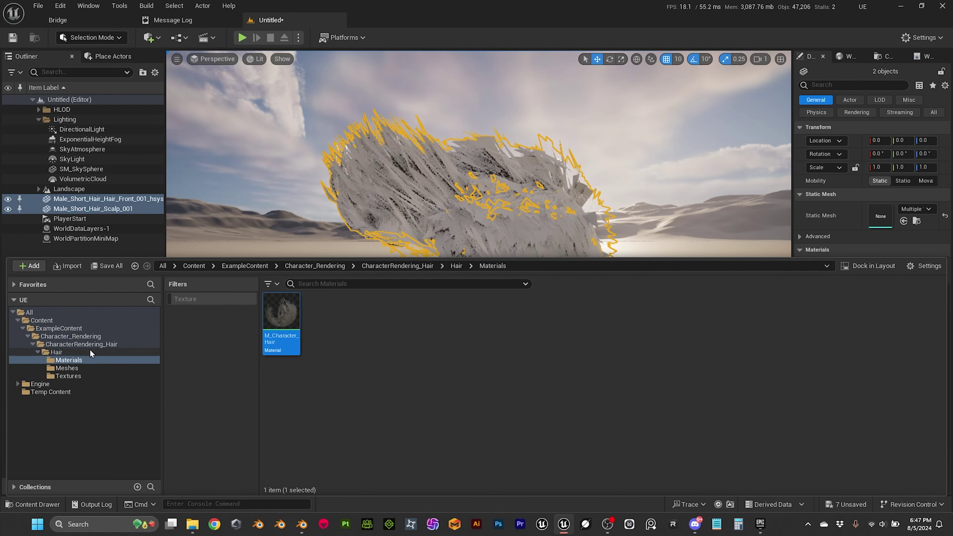
pyautogui.click(42, 504)
pyautogui.click(61, 507)
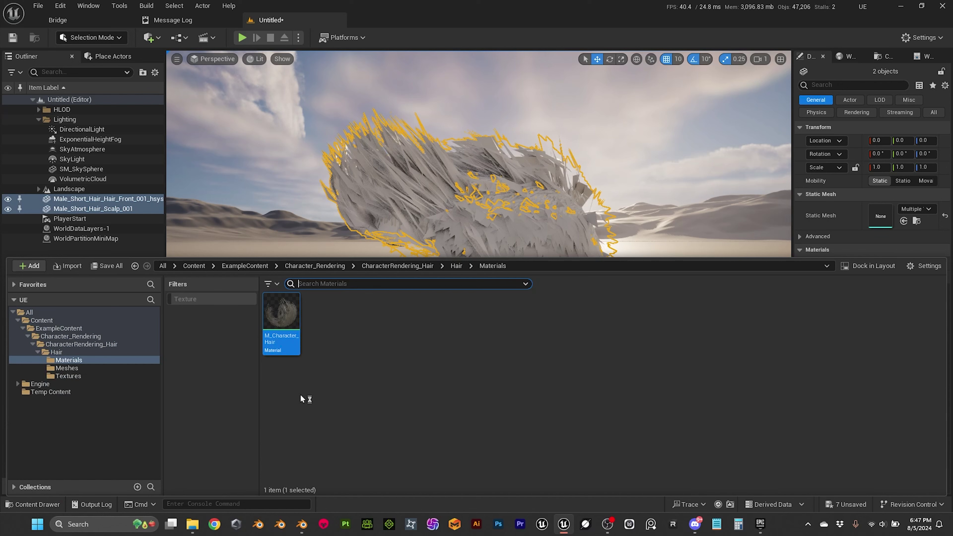
# Create MI_Character_Hair_Inst from the copied M_Character_Hair and open it in its editor.
pyautogui.click(71, 321)
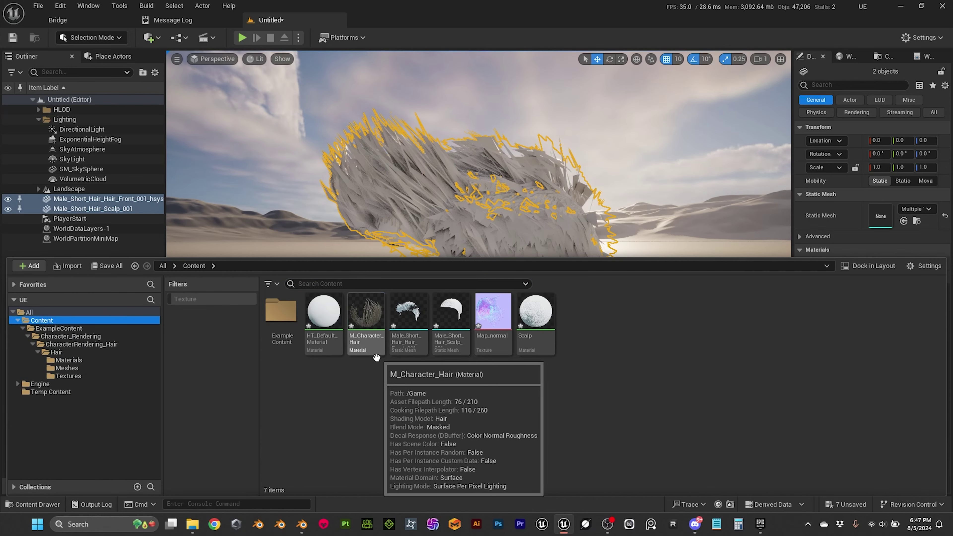
pyautogui.click(361, 339)
pyautogui.rightClick(361, 339)
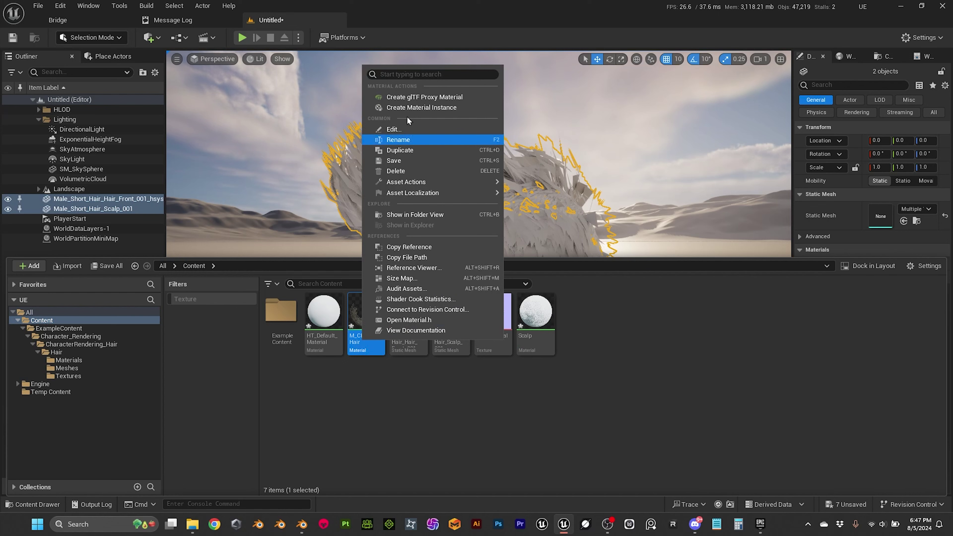
pyautogui.click(403, 109)
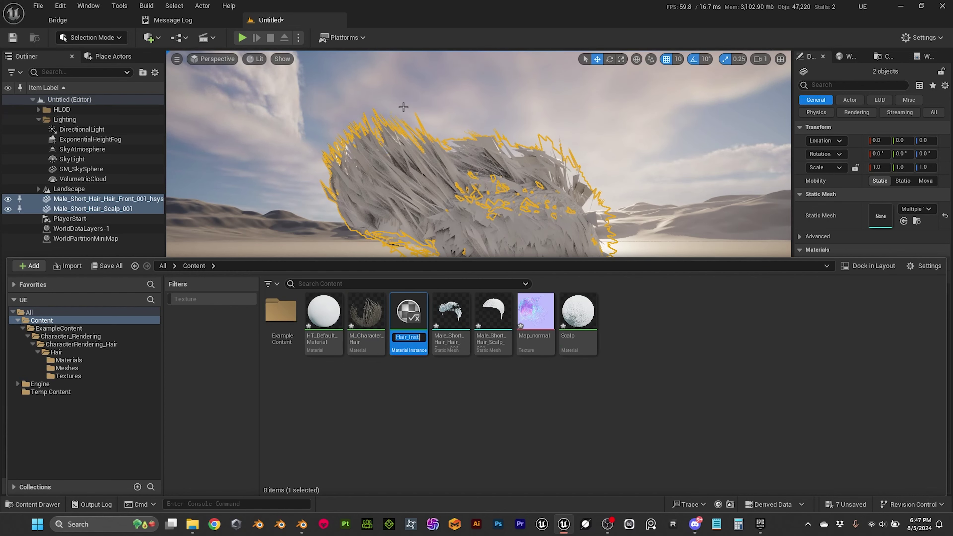
pyautogui.press('capslock')
pyautogui.write('MI_Chara')
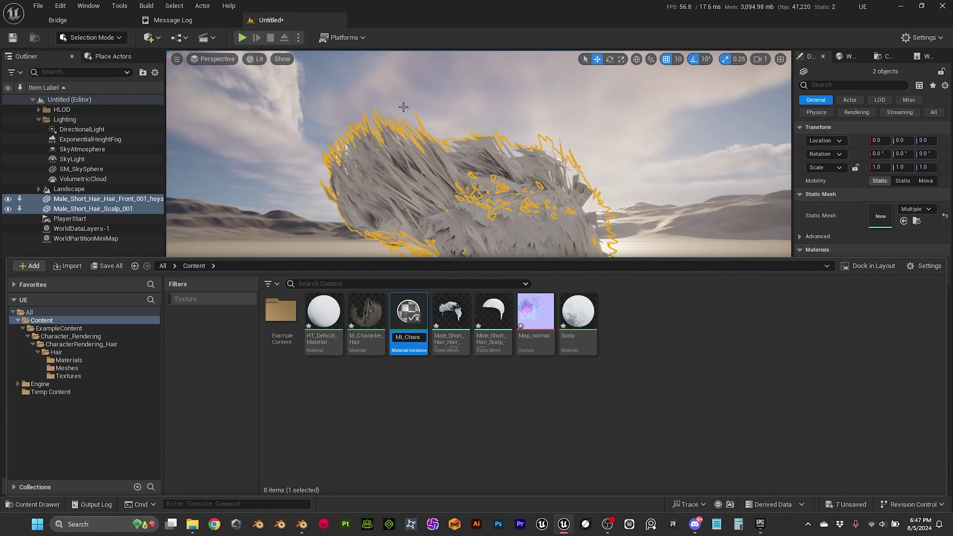
pyautogui.press('Return')
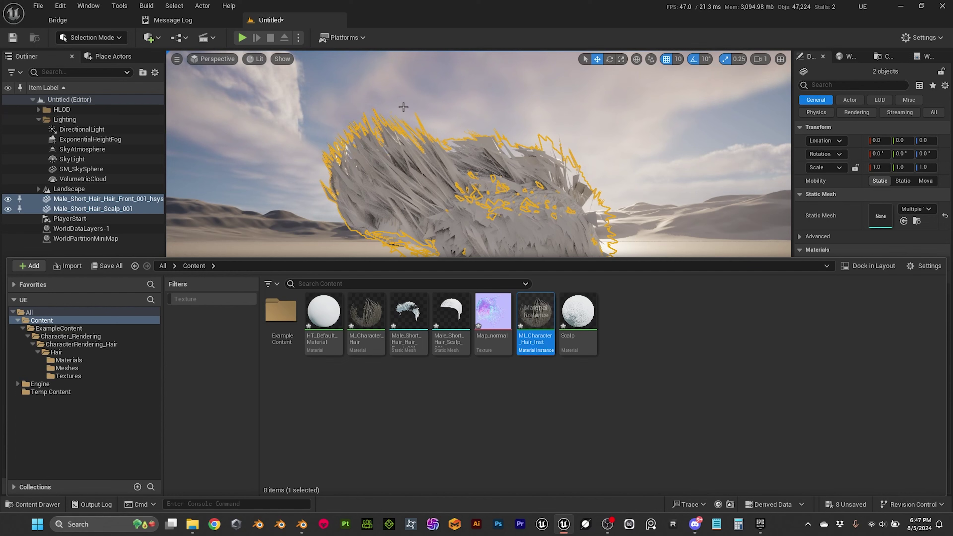
pyautogui.doubleClick(549, 342)
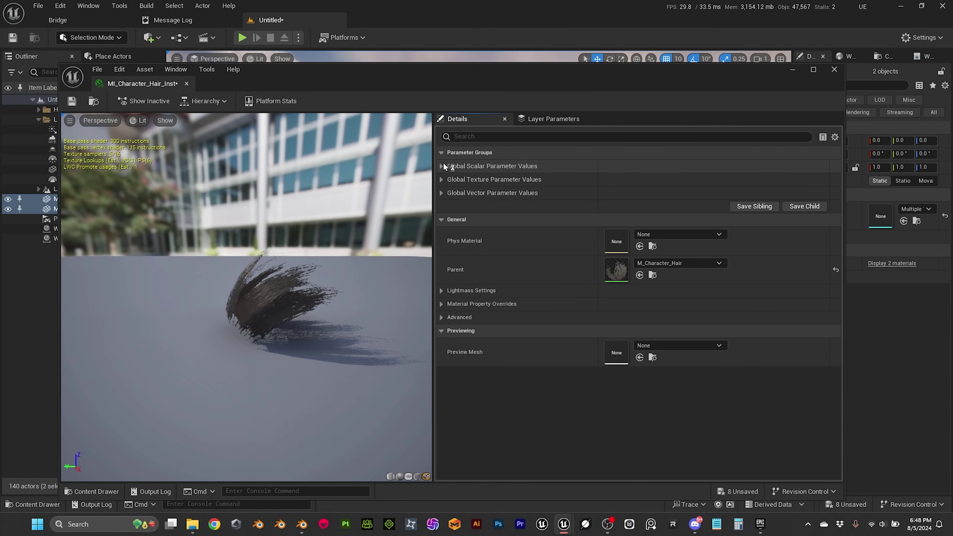
# Tick the Root_And_Alpha and Unique_Hair_Value texture overrides, using T_Hair_M_00 and T_Hair_M_01.
pyautogui.click(443, 164)
pyautogui.scroll(-1, 496, 259)
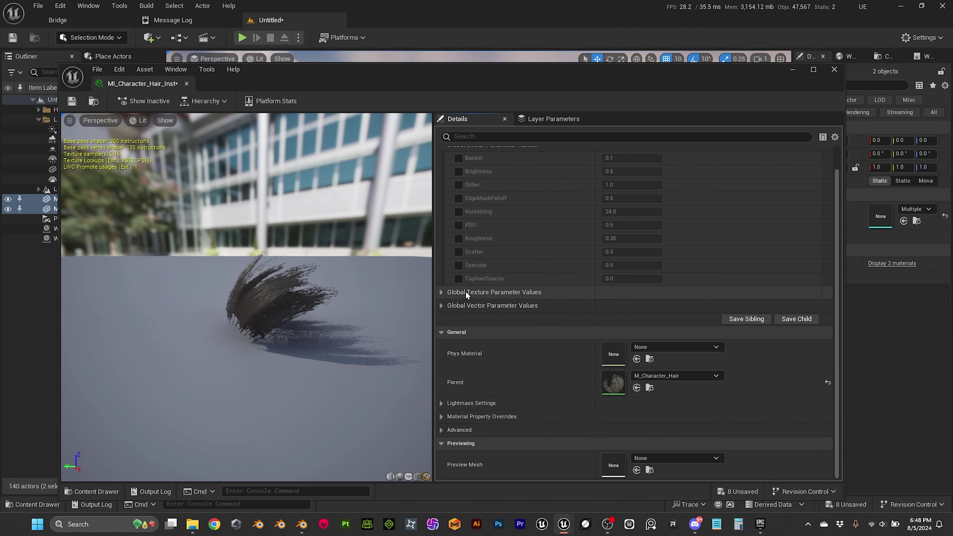
pyautogui.click(441, 292)
pyautogui.scroll(-3, 519, 286)
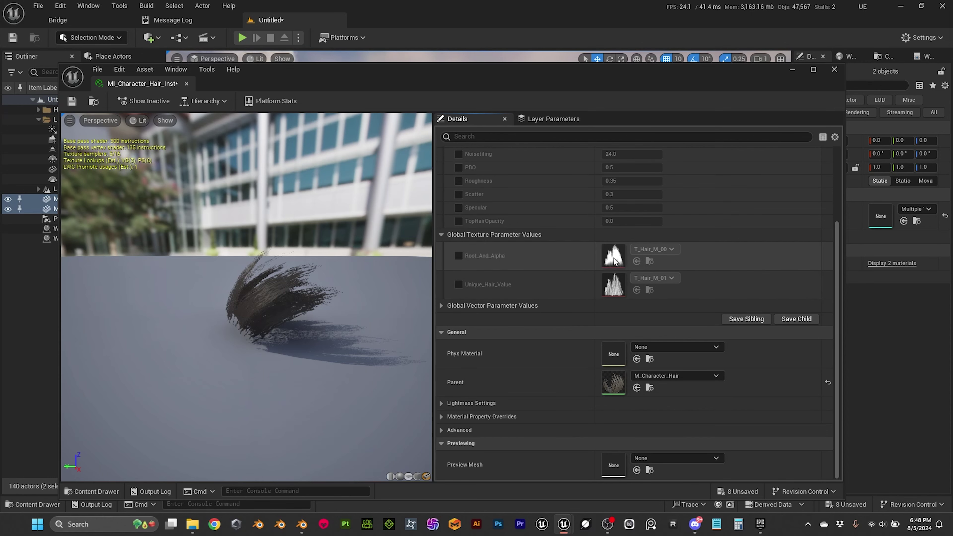
pyautogui.click(458, 256)
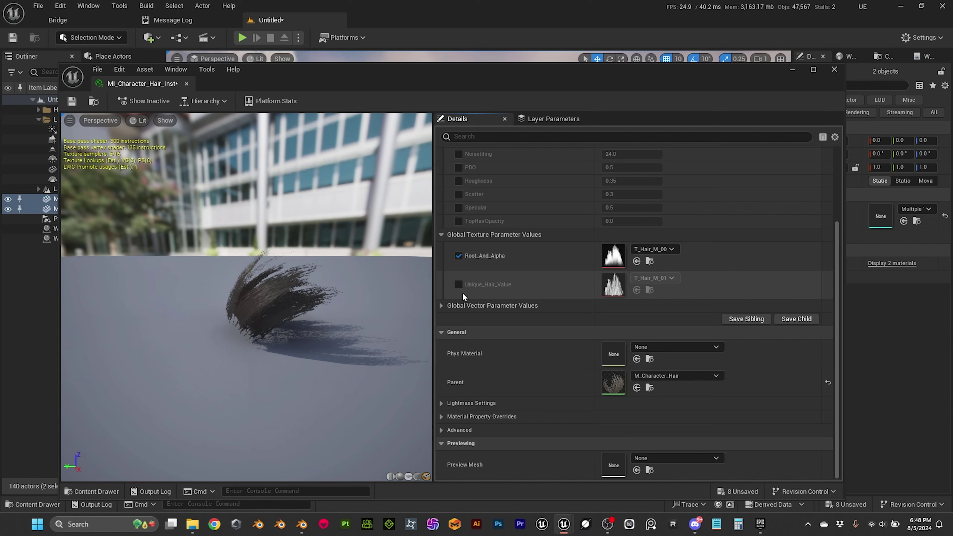
pyautogui.click(458, 285)
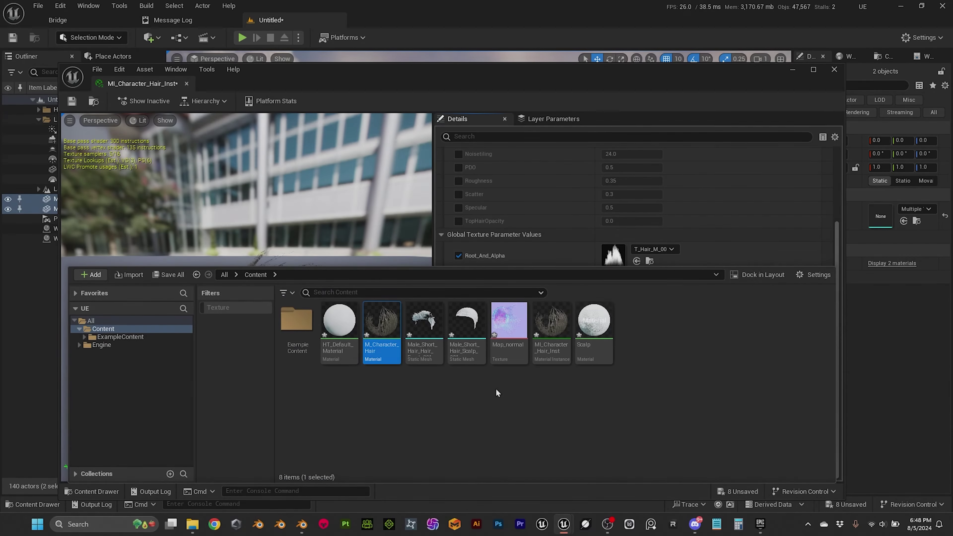
# Open M_Character_Hair and locate the Root_And_Alpha node near Unique_Hair_Value, nudging it down.
pyautogui.doubleClick(377, 343)
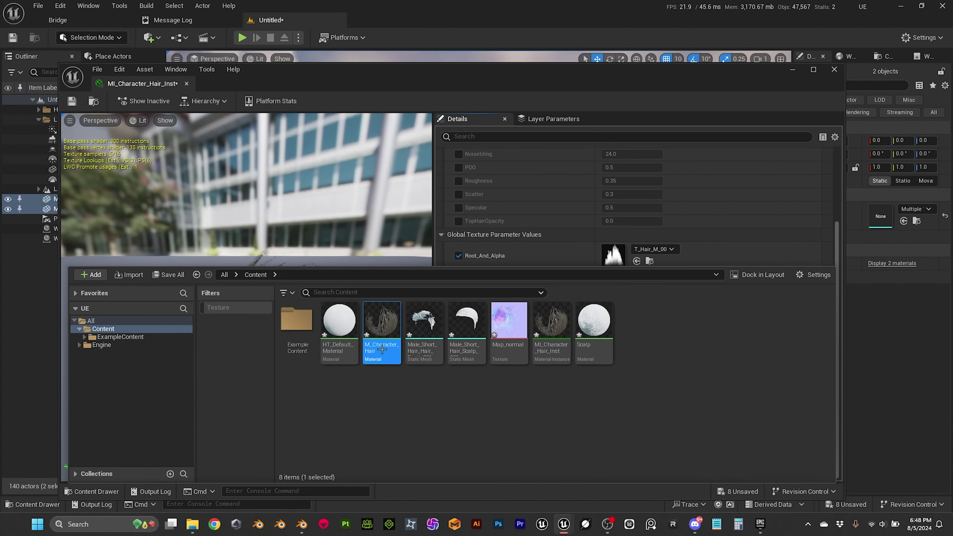
pyautogui.moveTo(342, 254); pyautogui.dragTo(531, 222, button='right')
pyautogui.scroll(5, 535, 235)
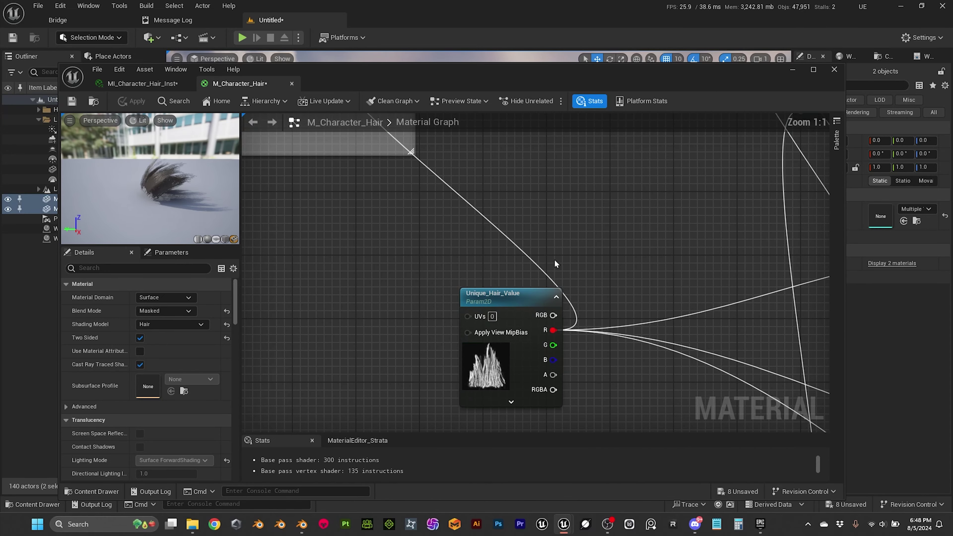
pyautogui.click(474, 265)
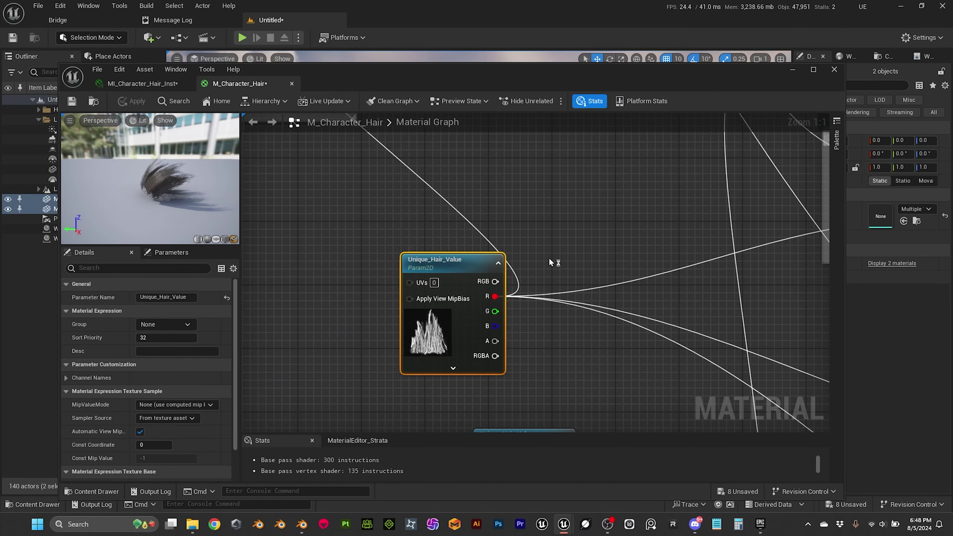
pyautogui.scroll(-5, 548, 257)
pyautogui.scroll(3, 461, 222)
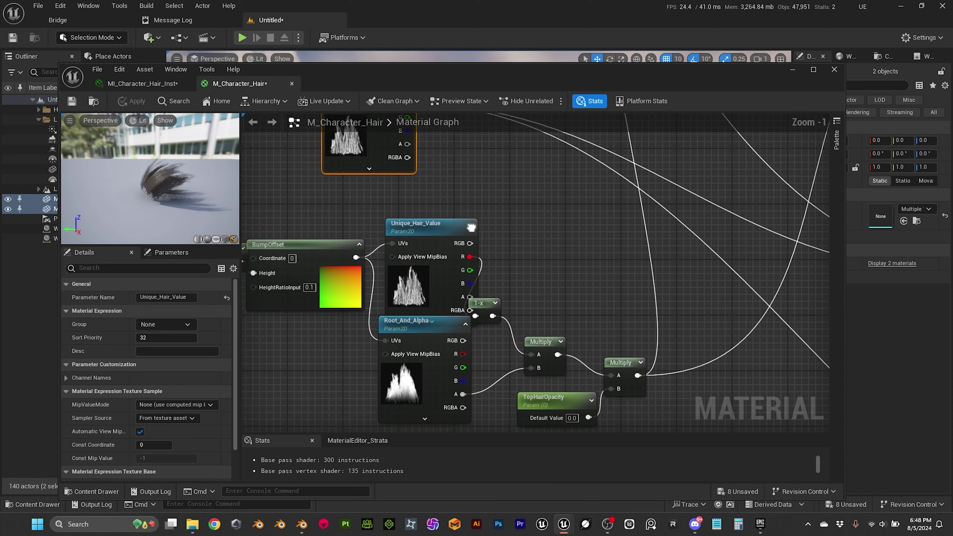
pyautogui.scroll(1, 461, 222)
pyautogui.click(477, 228)
pyautogui.moveTo(475, 313); pyautogui.dragTo(498, 206, button='right')
pyautogui.click(482, 248)
pyautogui.moveTo(481, 252); pyautogui.dragTo(482, 274)
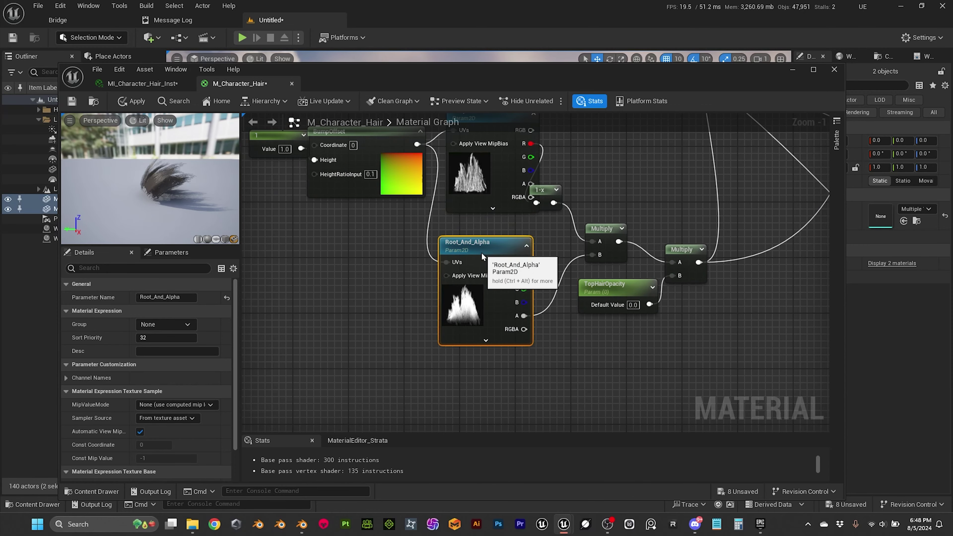
pyautogui.moveTo(563, 399); pyautogui.dragTo(499, 374, button='right')
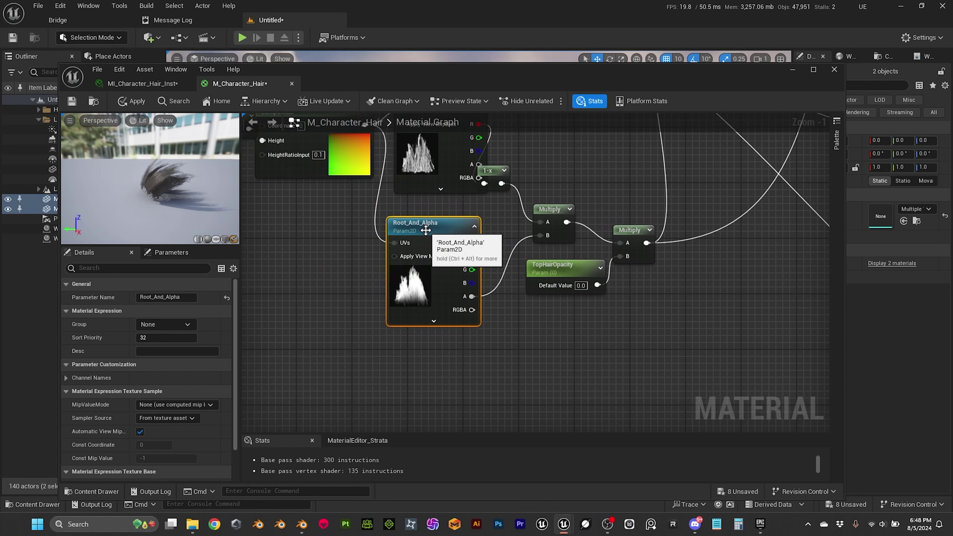
# Paste a copy named Alpha, wire RGB to Multiply B and BumpOffset to UVs, delete Root_And_Alpha.
pyautogui.hotkey('ctrl', 'v')
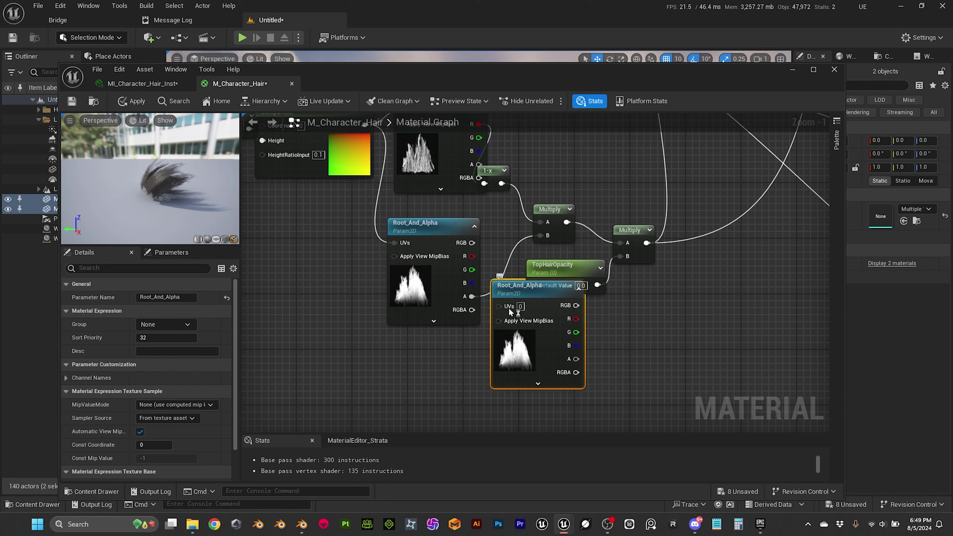
pyautogui.moveTo(509, 308); pyautogui.dragTo(376, 364)
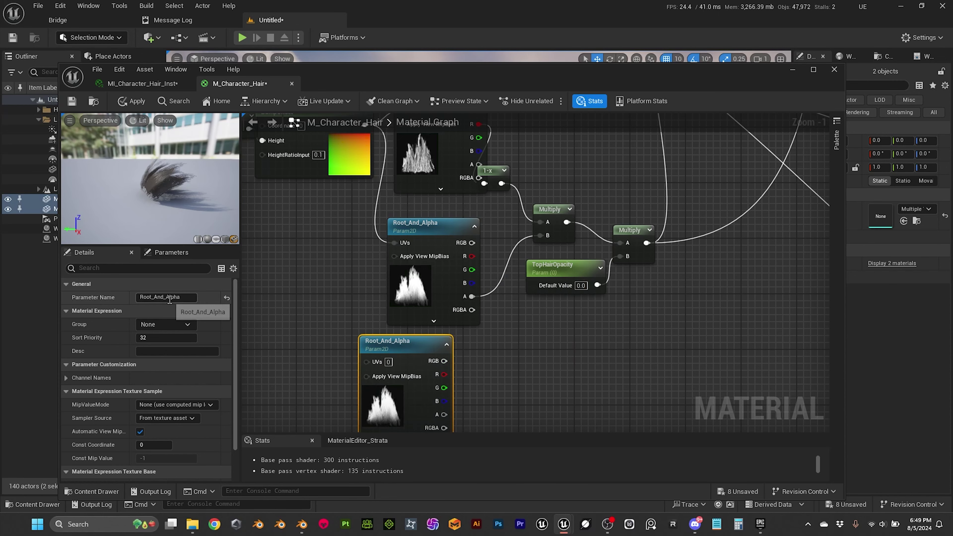
pyautogui.press('BackSpace')
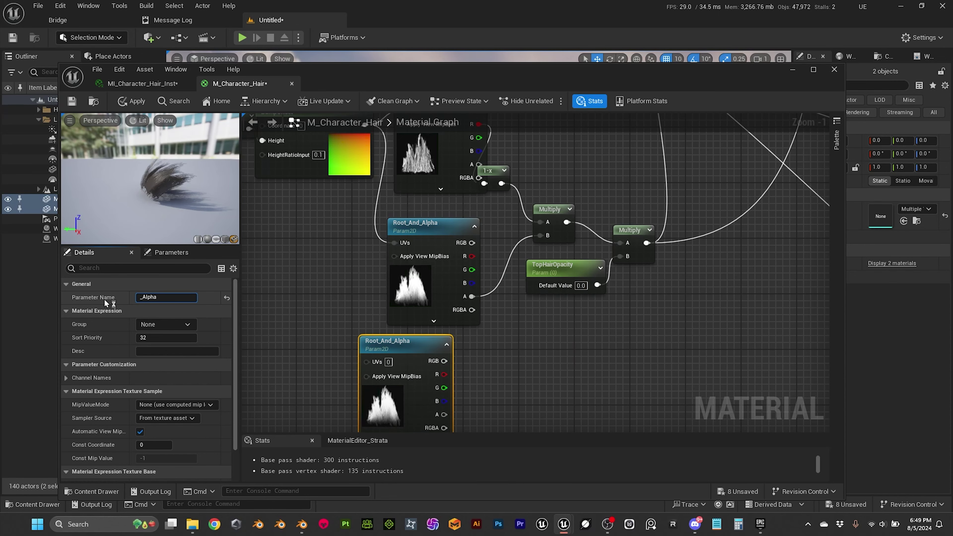
pyautogui.press('Return')
pyautogui.moveTo(447, 361); pyautogui.dragTo(377, 319, button='right')
pyautogui.moveTo(376, 320); pyautogui.dragTo(472, 193)
pyautogui.moveTo(433, 190); pyautogui.dragTo(597, 270, button='right')
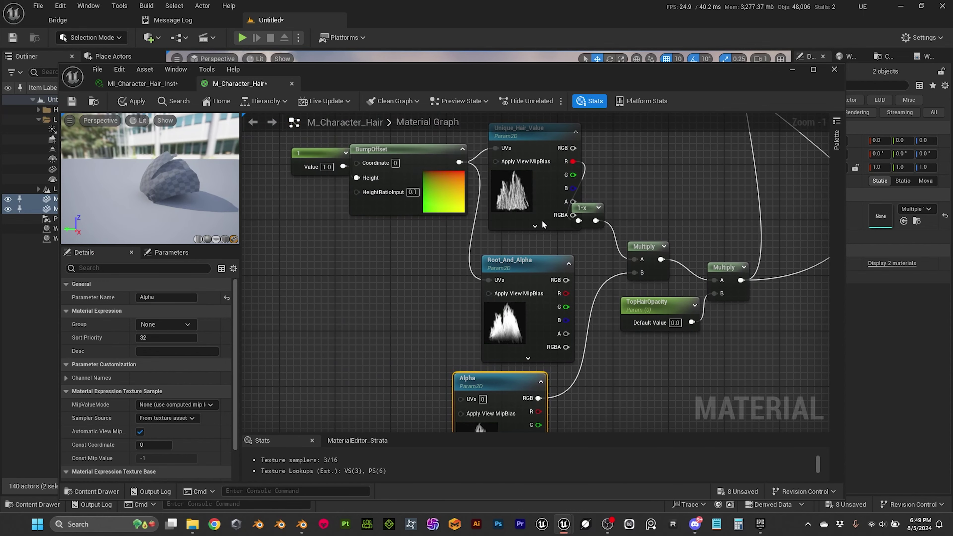
pyautogui.moveTo(488, 218); pyautogui.dragTo(459, 399)
pyautogui.click(542, 270)
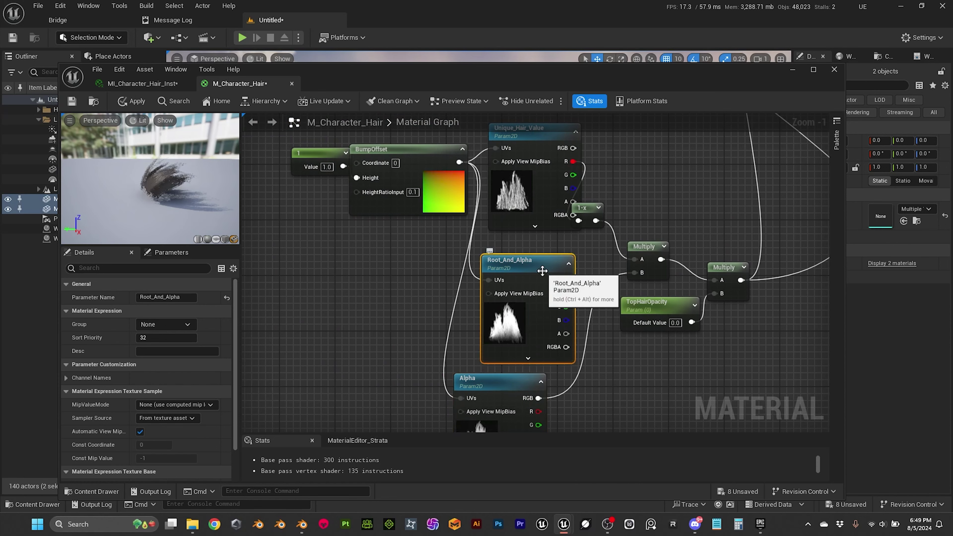
pyautogui.press('Delete')
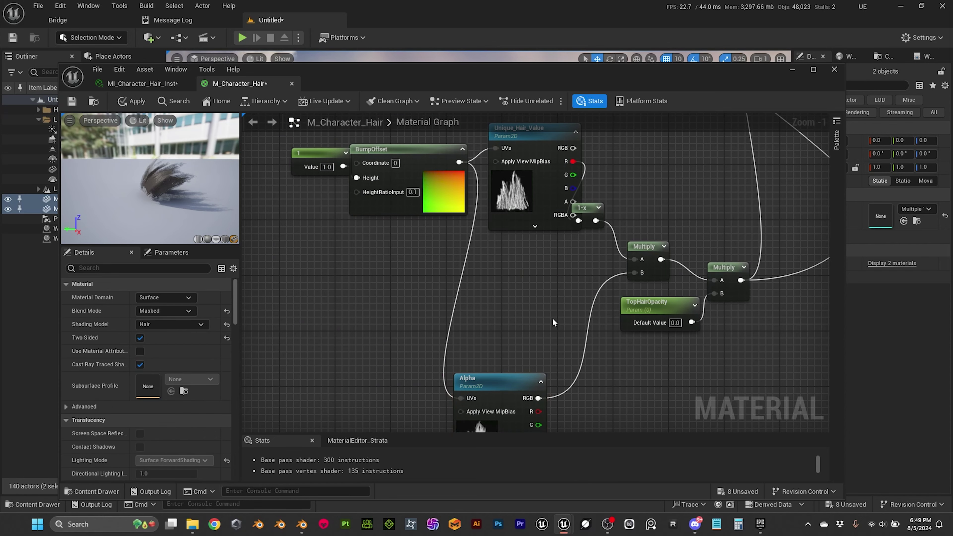
pyautogui.moveTo(505, 389); pyautogui.dragTo(540, 278)
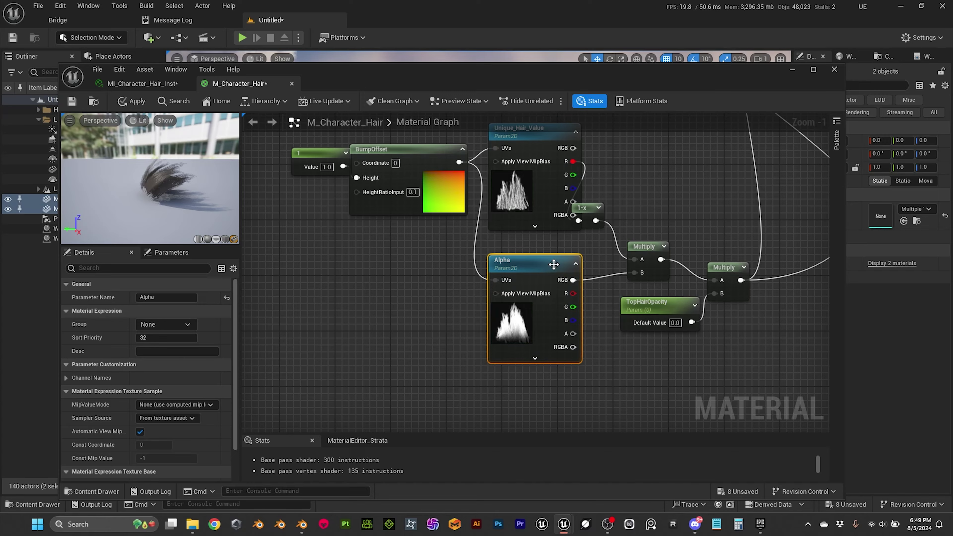
# Rename the remaining Root_And_Alpha texture parameter to Roots.
pyautogui.scroll(-3, 551, 265)
pyautogui.moveTo(637, 223); pyautogui.dragTo(563, 341, button='right')
pyautogui.moveTo(389, 185); pyautogui.dragTo(493, 419, button='right')
pyautogui.scroll(3, 590, 379)
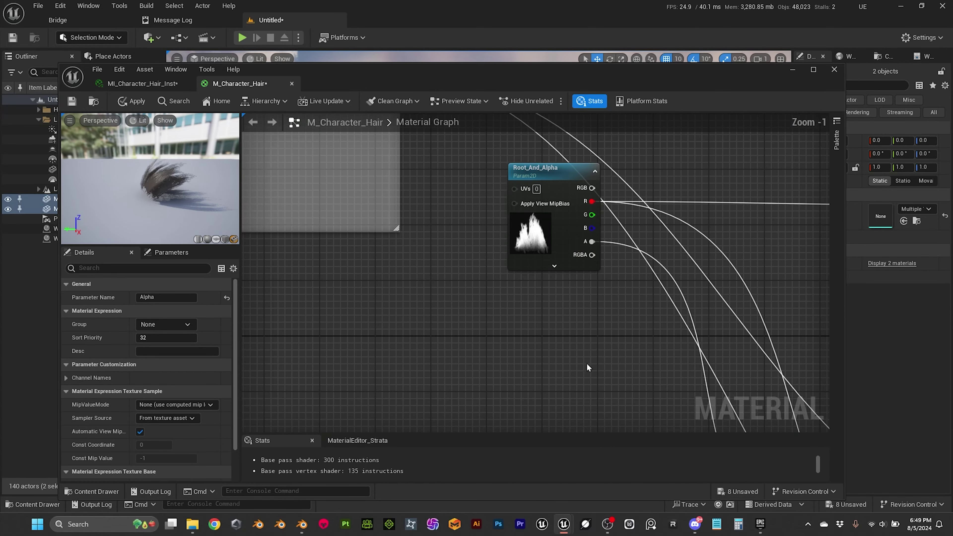
pyautogui.moveTo(581, 325); pyautogui.dragTo(393, 342, button='right')
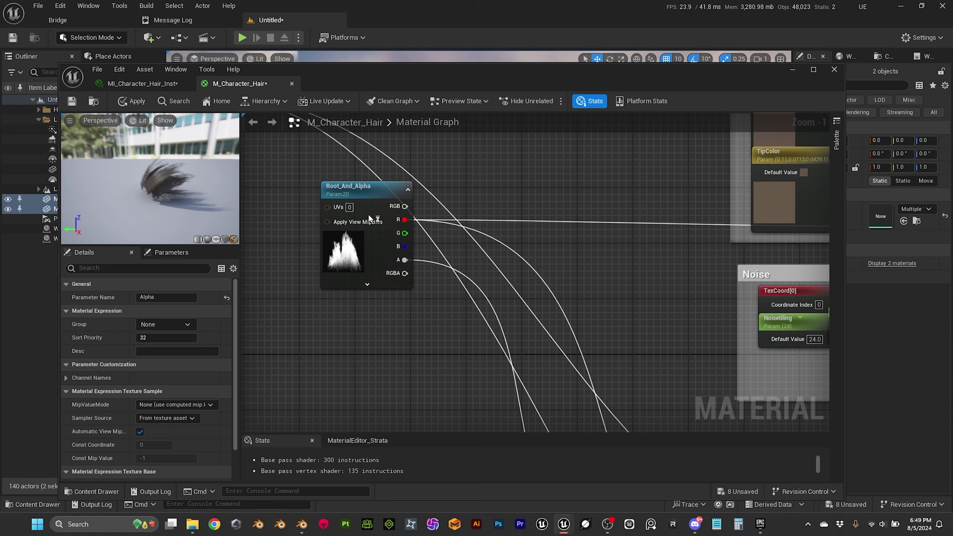
pyautogui.click(358, 193)
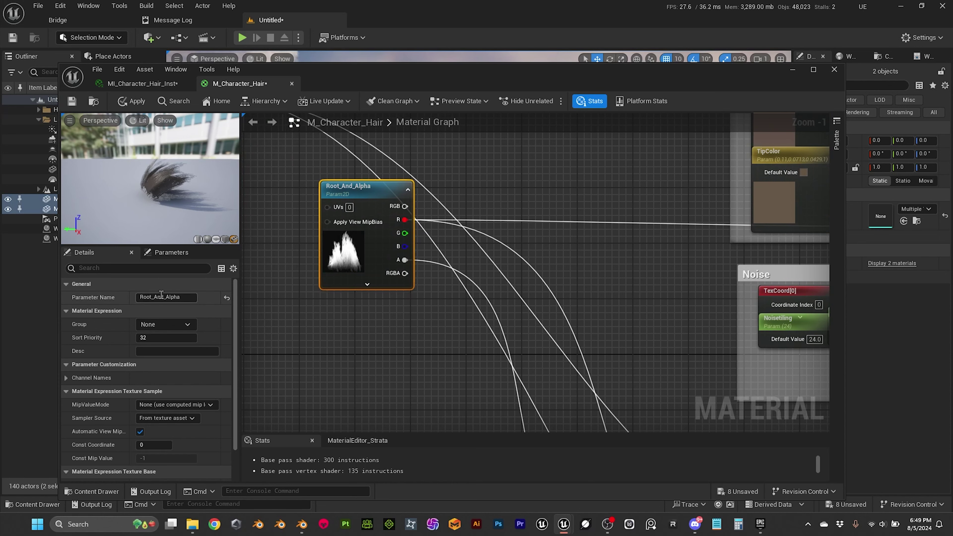
pyautogui.click(197, 298)
pyautogui.write('Roots')
pyautogui.press('Return')
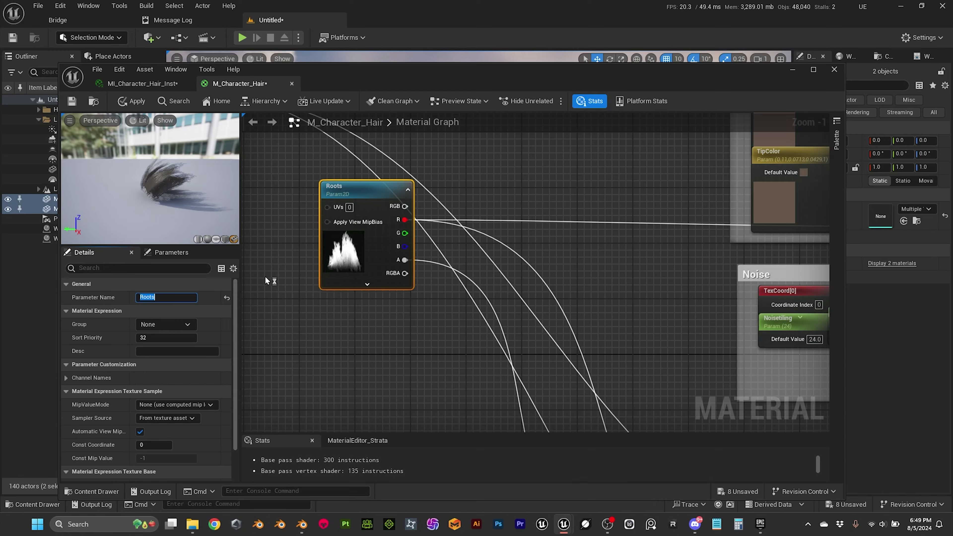
# Paste an Alpha texture node below Roots and move Roots' alpha wire onto it.
pyautogui.scroll(-4, 287, 274)
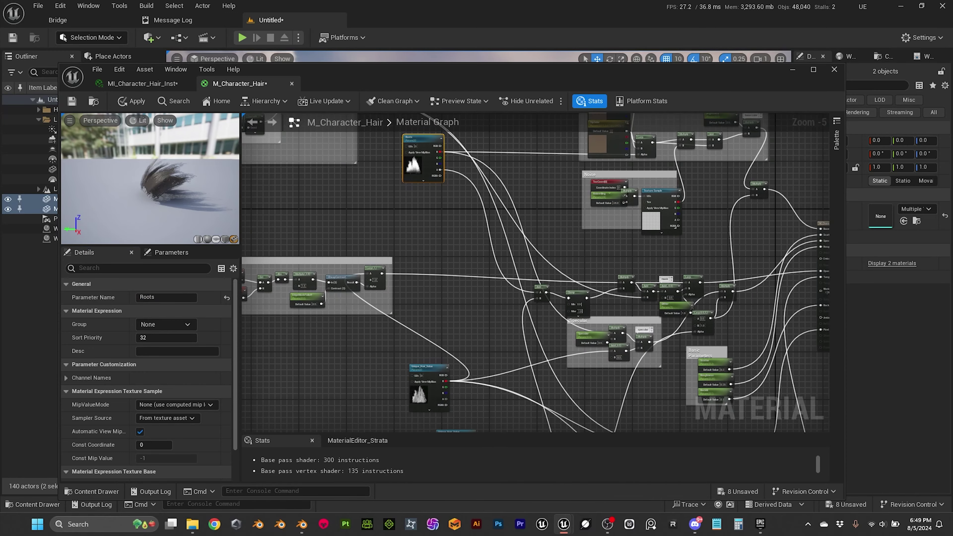
pyautogui.click(452, 289)
pyautogui.scroll(3, 453, 287)
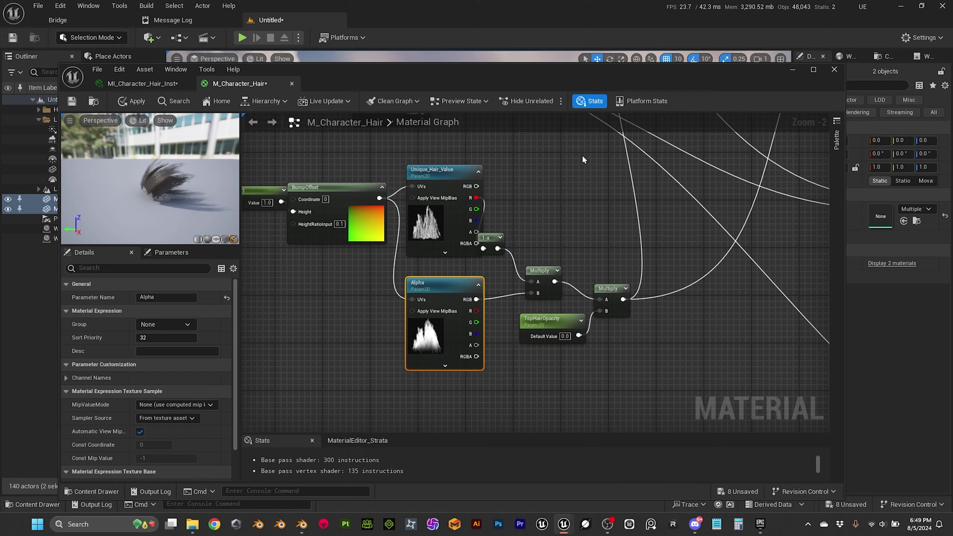
pyautogui.moveTo(582, 156); pyautogui.dragTo(522, 315, button='right')
pyautogui.moveTo(457, 301); pyautogui.dragTo(489, 362, button='right')
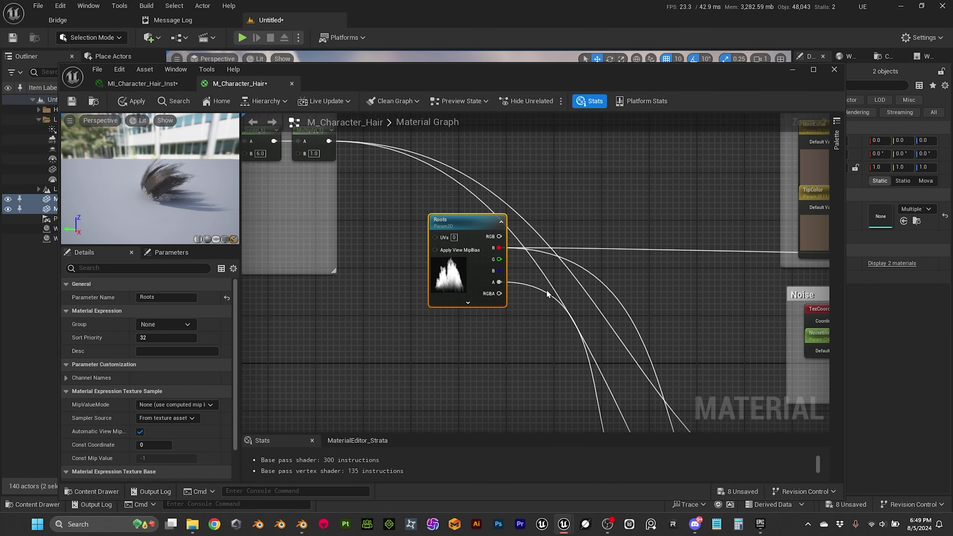
pyautogui.scroll(2, 546, 294)
pyautogui.hotkey('ctrl', 'v')
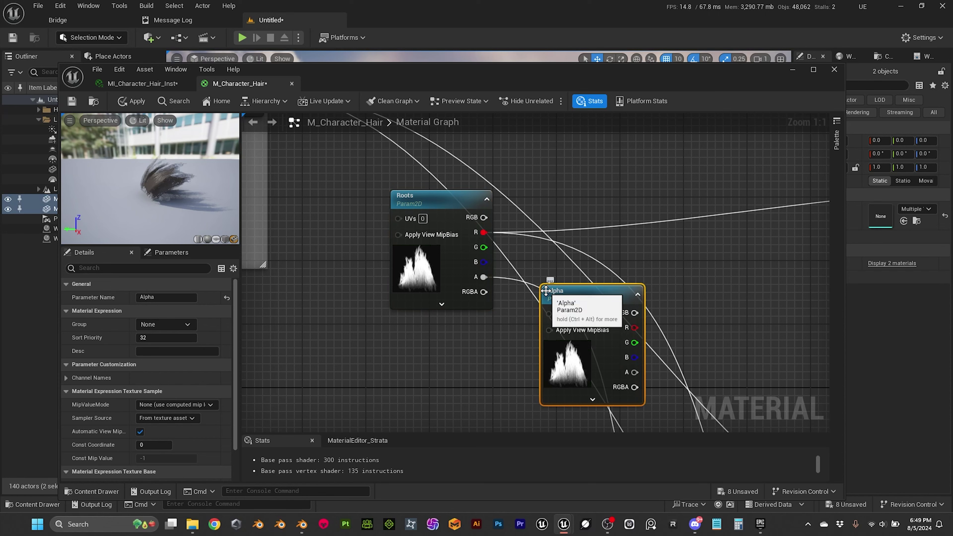
pyautogui.moveTo(546, 291); pyautogui.dragTo(396, 323)
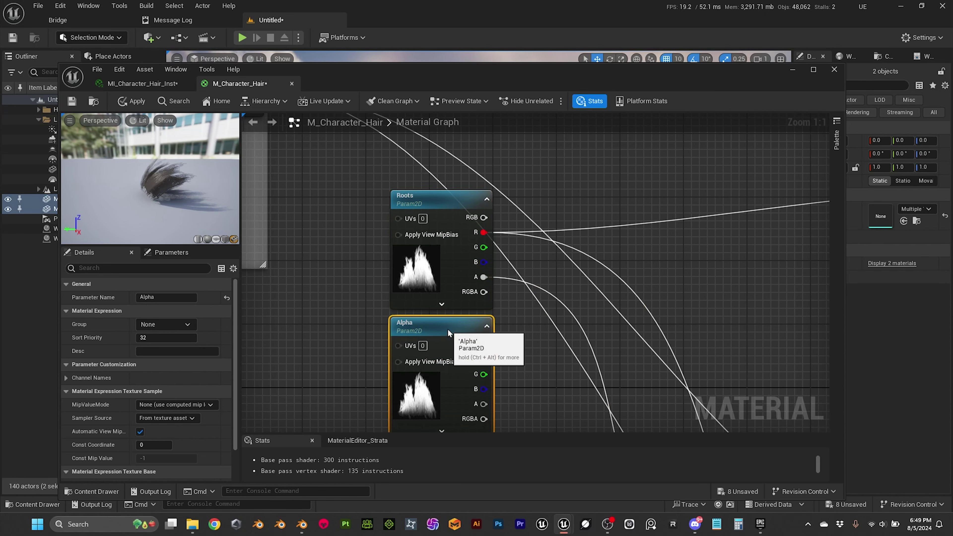
pyautogui.keyDown('ctrl'); pyautogui.moveTo(484, 277); pyautogui.dragTo(488, 347); pyautogui.keyUp('ctrl')
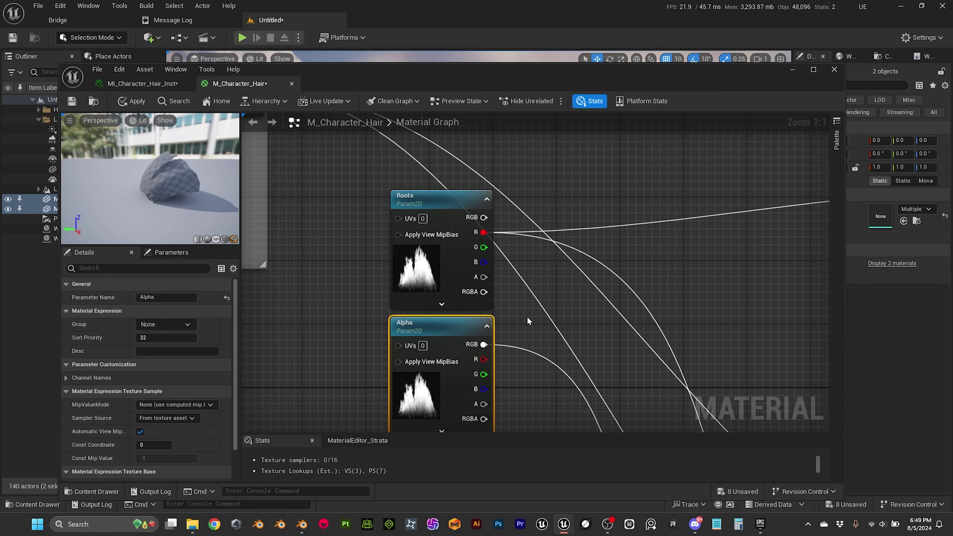
# Zoom out and pan across the graph to review the rewired node network.
pyautogui.scroll(-3, 533, 322)
pyautogui.moveTo(639, 308); pyautogui.dragTo(638, 263, button='right')
pyautogui.scroll(-2, 500, 294)
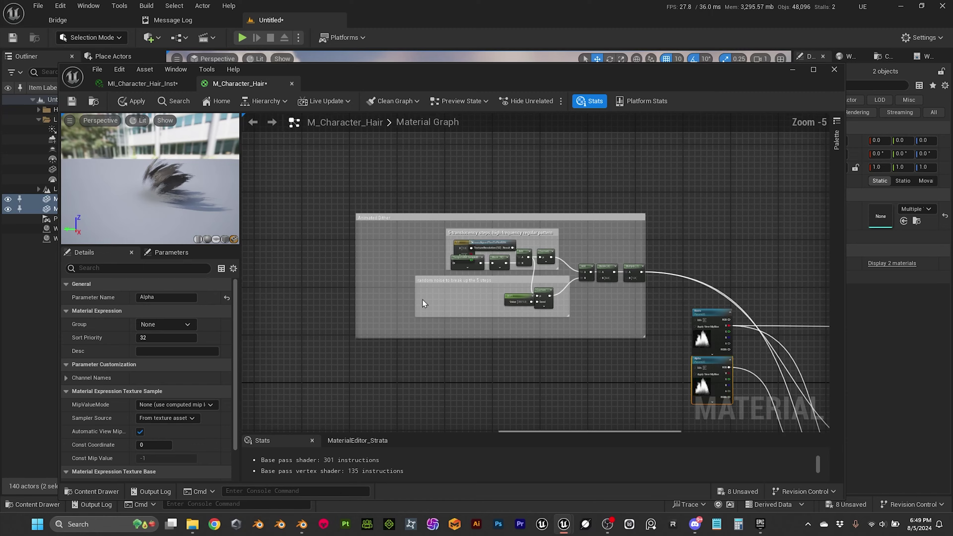
pyautogui.scroll(-2, 422, 299)
pyautogui.moveTo(422, 300); pyautogui.dragTo(602, 323, button='right')
pyautogui.scroll(6, 425, 219)
pyautogui.scroll(-1, 443, 216)
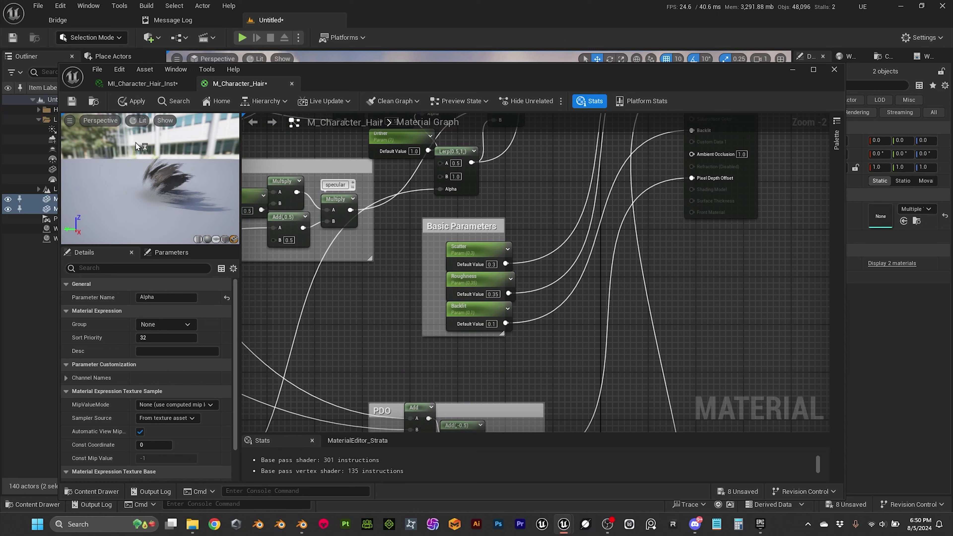
# Save the hair material and enable the Alpha texture override on MI_Character_Hair_Inst.
pyautogui.click(72, 101)
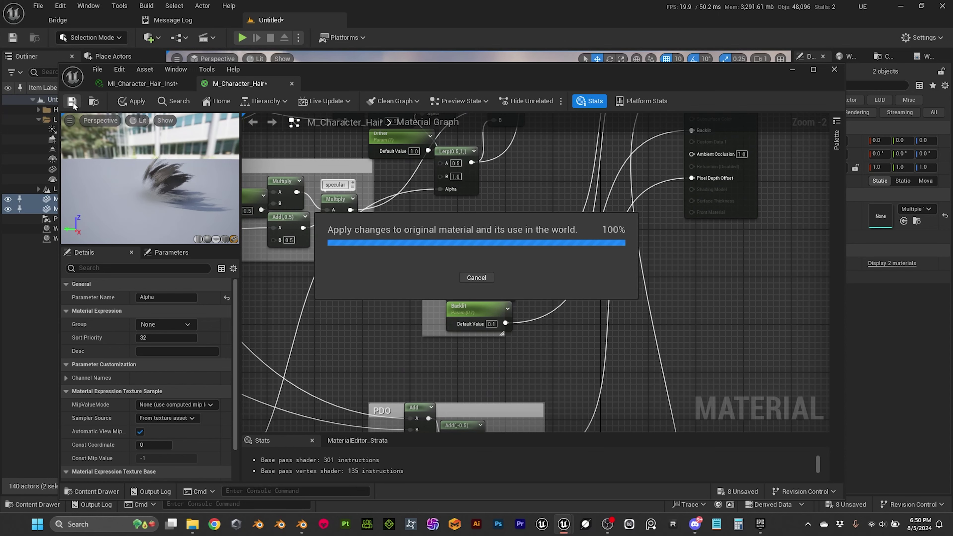
pyautogui.click(141, 83)
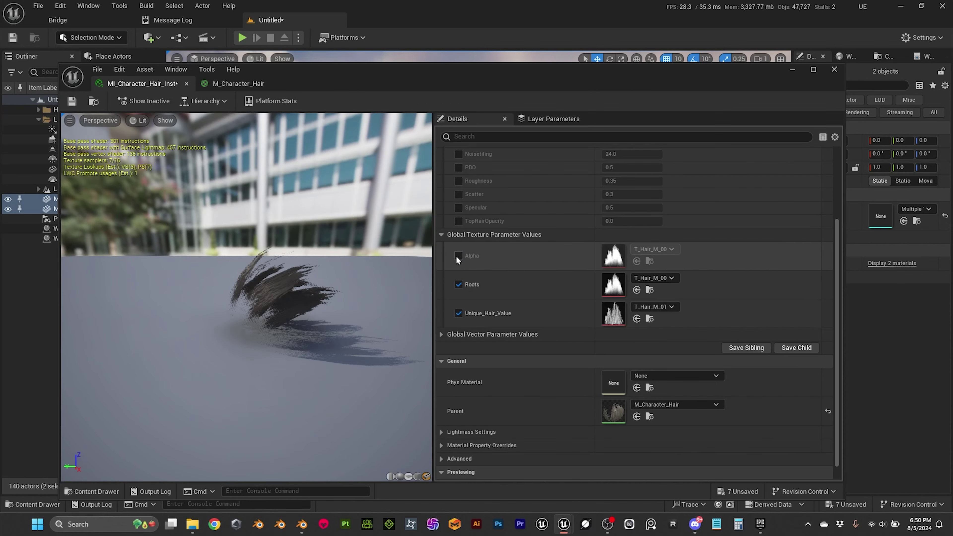
pyautogui.click(458, 256)
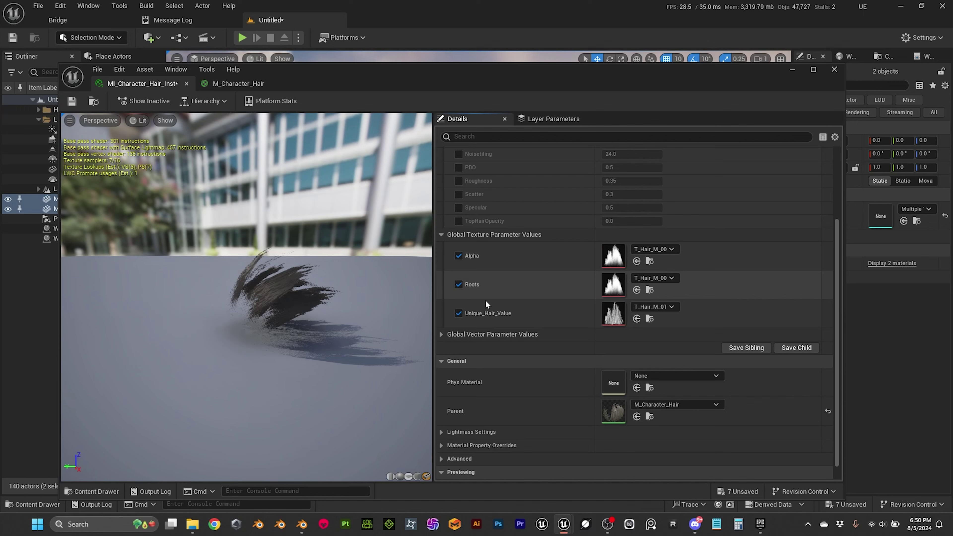
pyautogui.click(794, 71)
# Drag MI_Character_Hair_Inst onto the hair mesh in the viewport and orbit to view it.
pyautogui.click(35, 504)
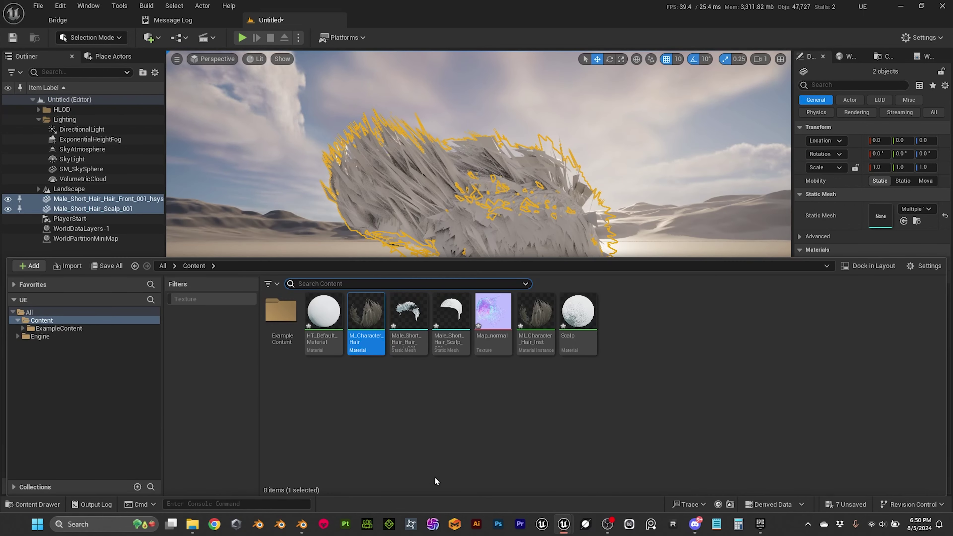
pyautogui.moveTo(536, 312); pyautogui.dragTo(425, 194)
pyautogui.keyDown('alt'); pyautogui.moveTo(514, 256); pyautogui.dragTo(531, 334); pyautogui.keyUp('alt')
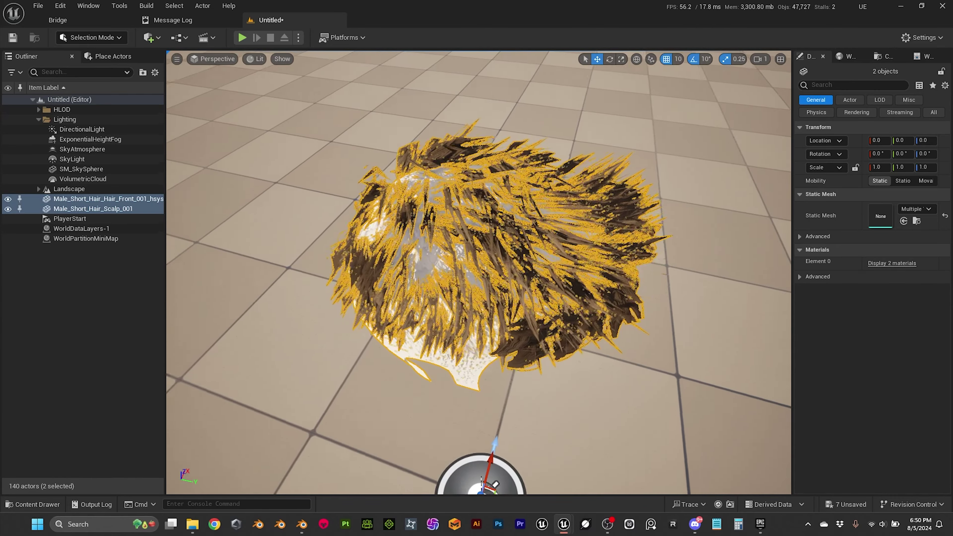
pyautogui.moveTo(478, 272); pyautogui.dragTo(488, 274, button='right')
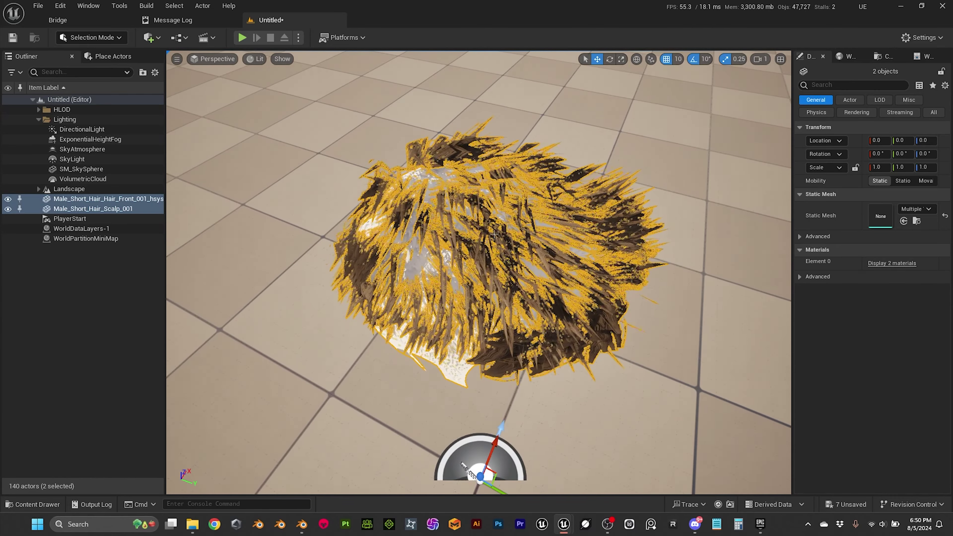
# Reopen MI_Character_Hair_Inst from the Content Drawer, then minimize its editor.
pyautogui.click(32, 505)
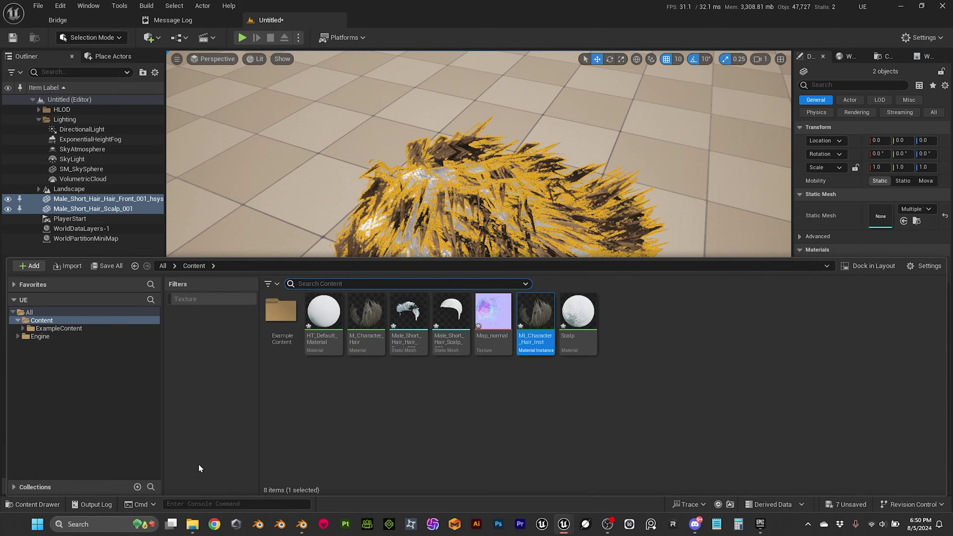
pyautogui.doubleClick(539, 339)
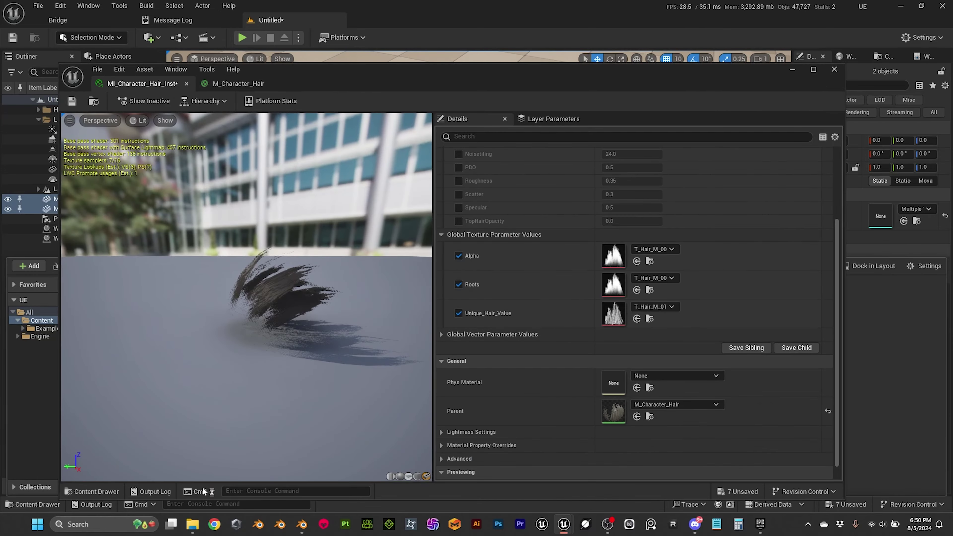
pyautogui.click(791, 71)
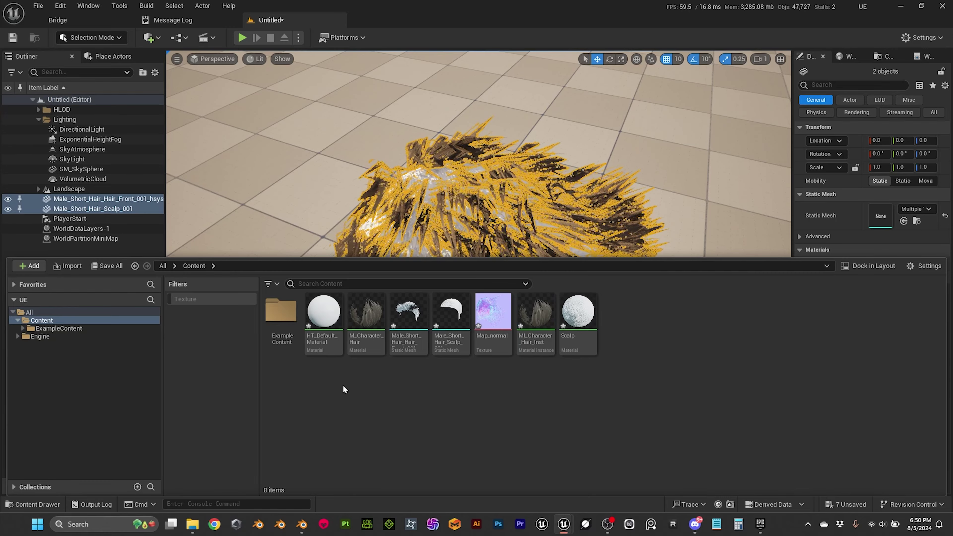
# Force-delete the HT_Default_Material asset.
pyautogui.doubleClick(321, 339)
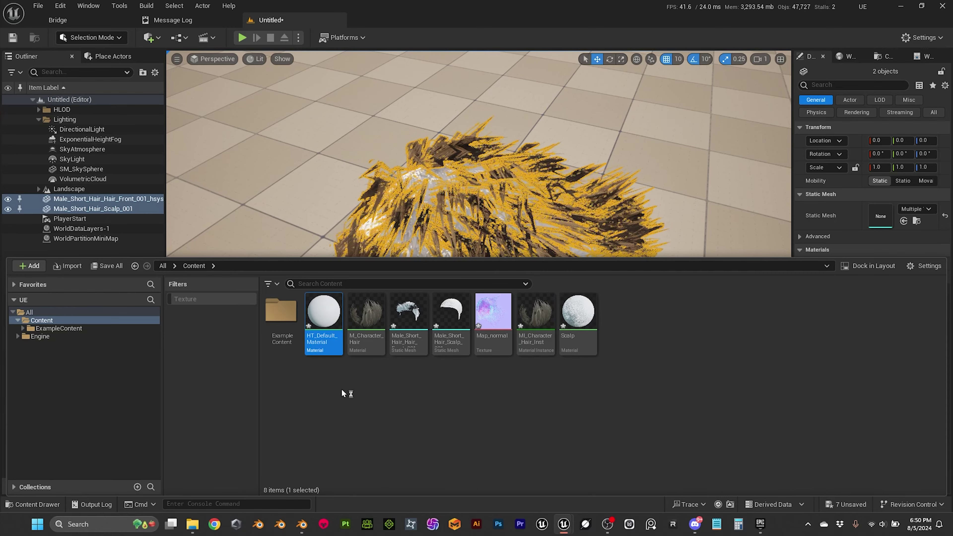
pyautogui.press('Delete')
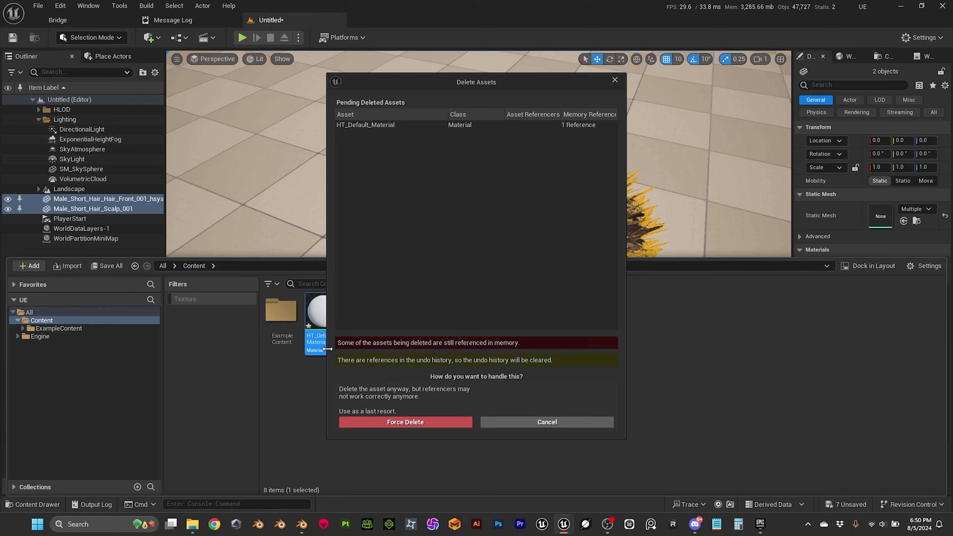
pyautogui.click(407, 420)
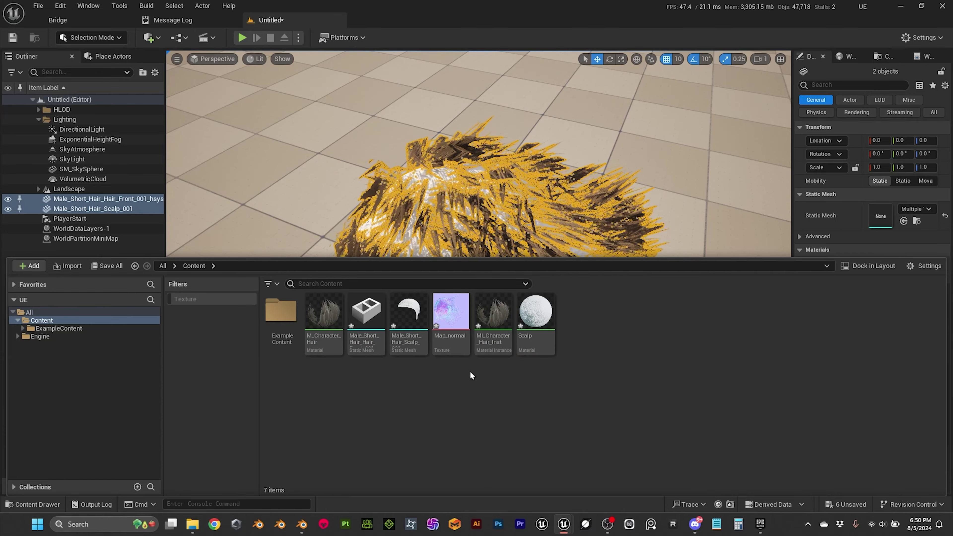
# Force-delete the Map_normal texture despite its references.
pyautogui.click(537, 338)
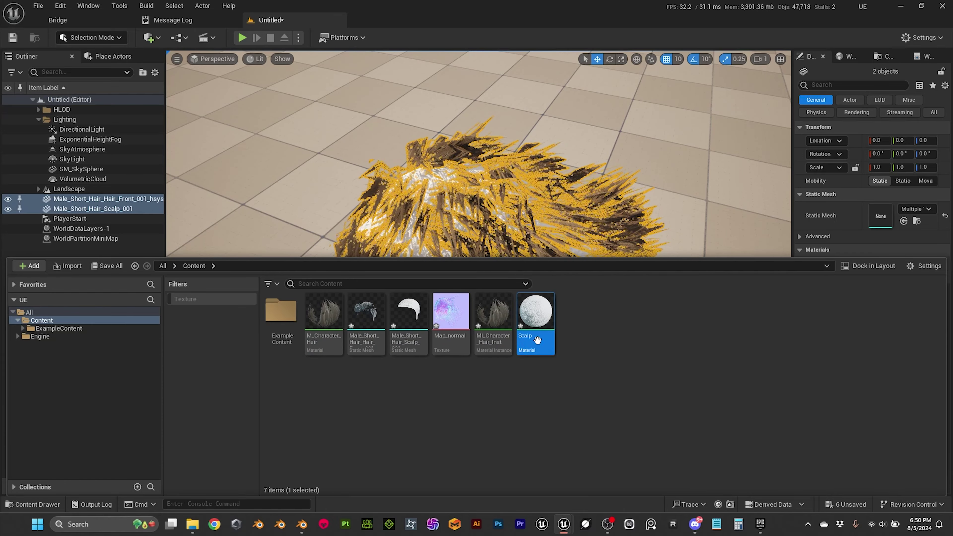
pyautogui.click(429, 417)
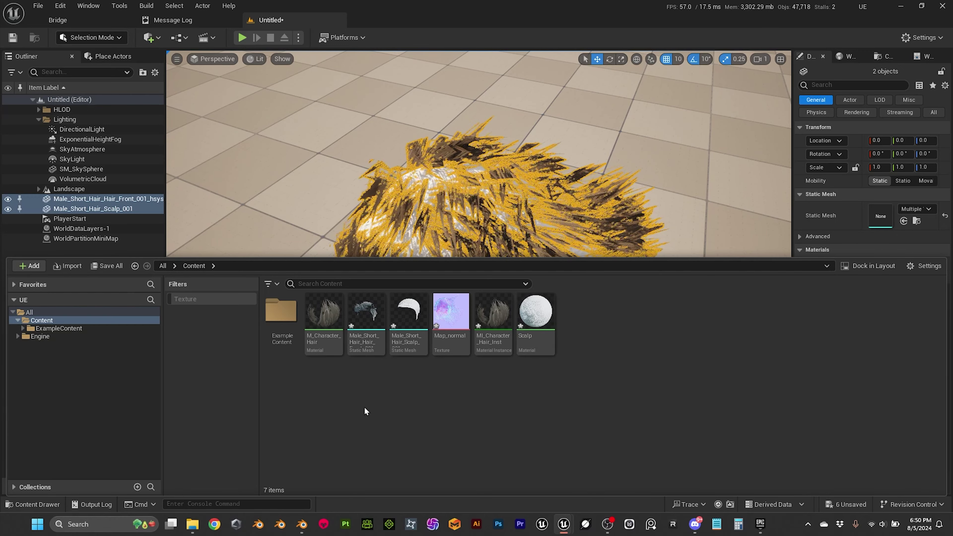
pyautogui.click(452, 344)
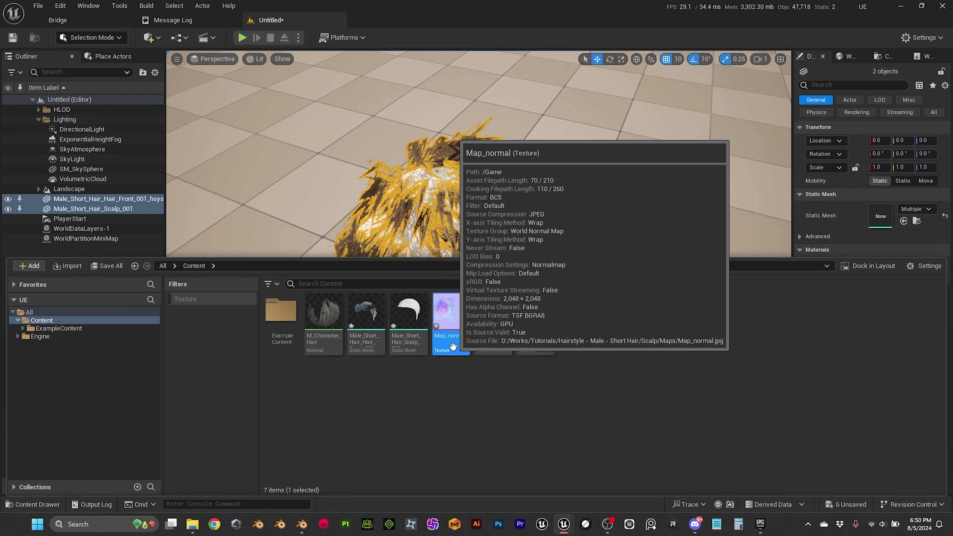
pyautogui.press('Delete')
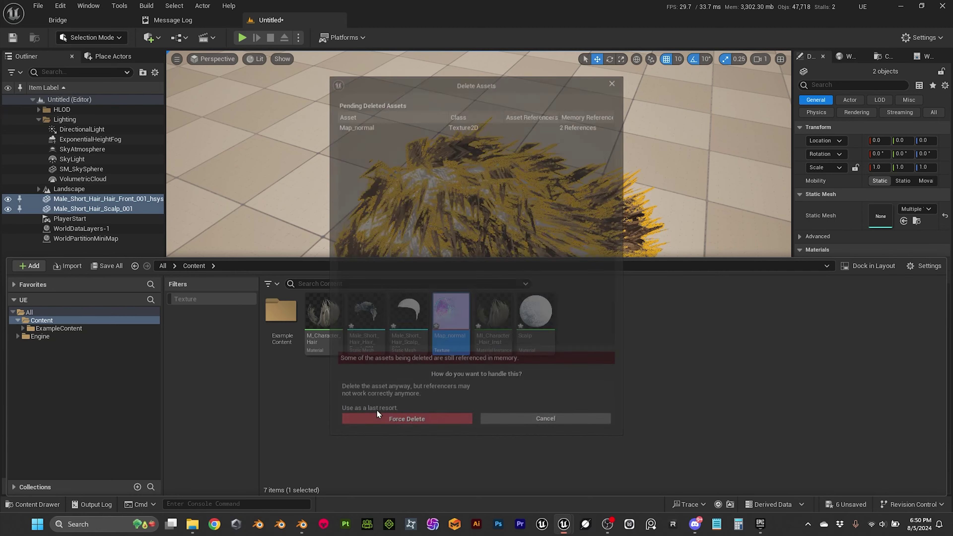
pyautogui.click(378, 417)
# Create a new folder named 'Hair' in Content.
pyautogui.rightClick(405, 400)
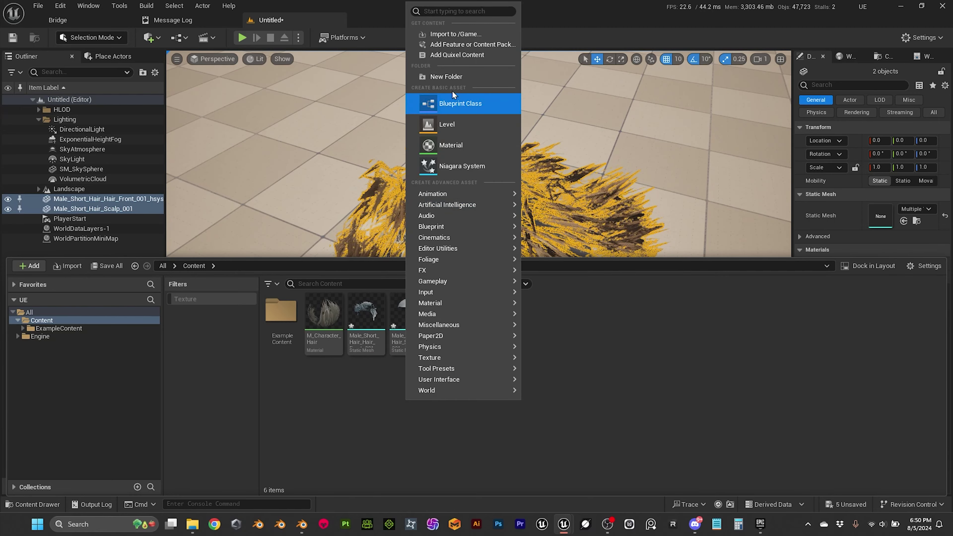
pyautogui.click(450, 79)
pyautogui.press('capslock')
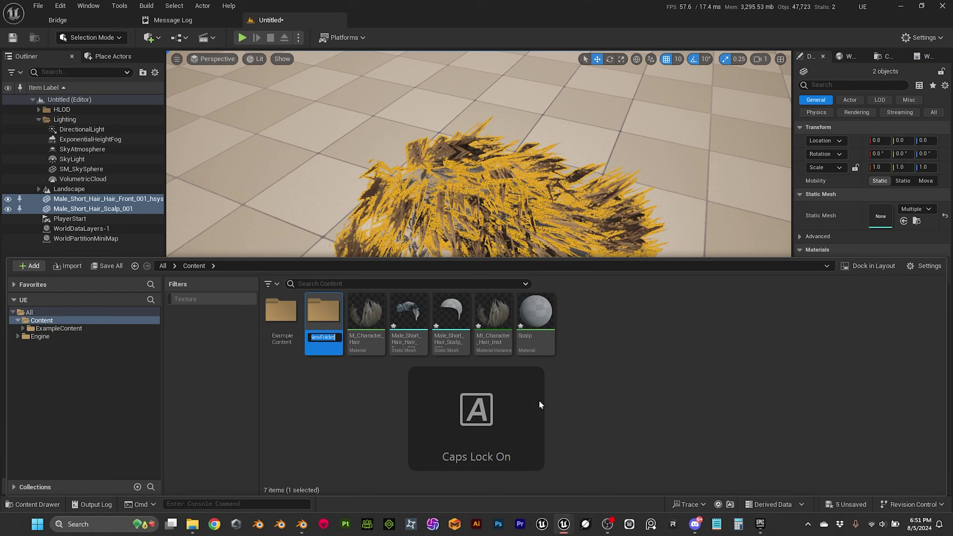
pyautogui.write('Hair')
pyautogui.press('Return')
pyautogui.press('capslock')
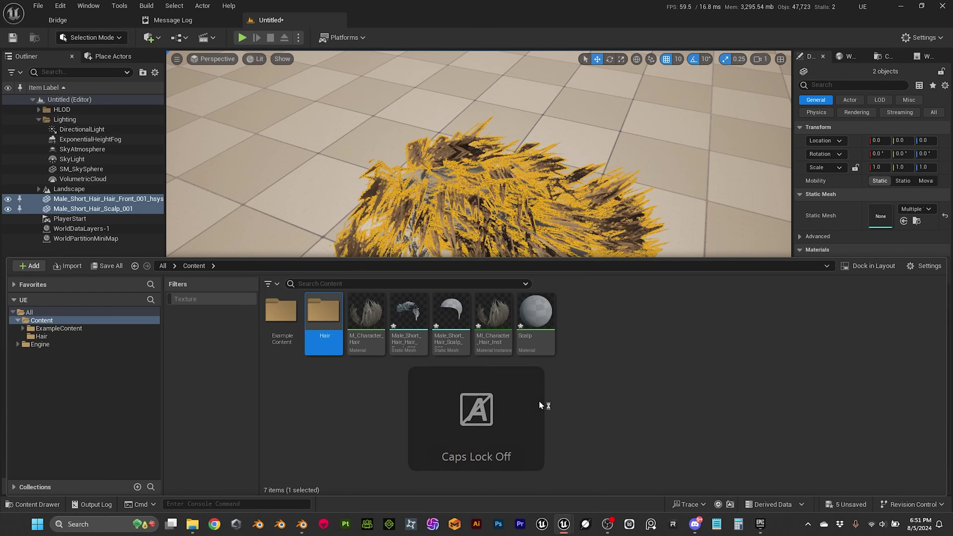
# Move the five hair assets into the Hair folder and open it.
pyautogui.click(366, 319)
pyautogui.keyDown('shift'); pyautogui.click(528, 342); pyautogui.keyUp('shift')
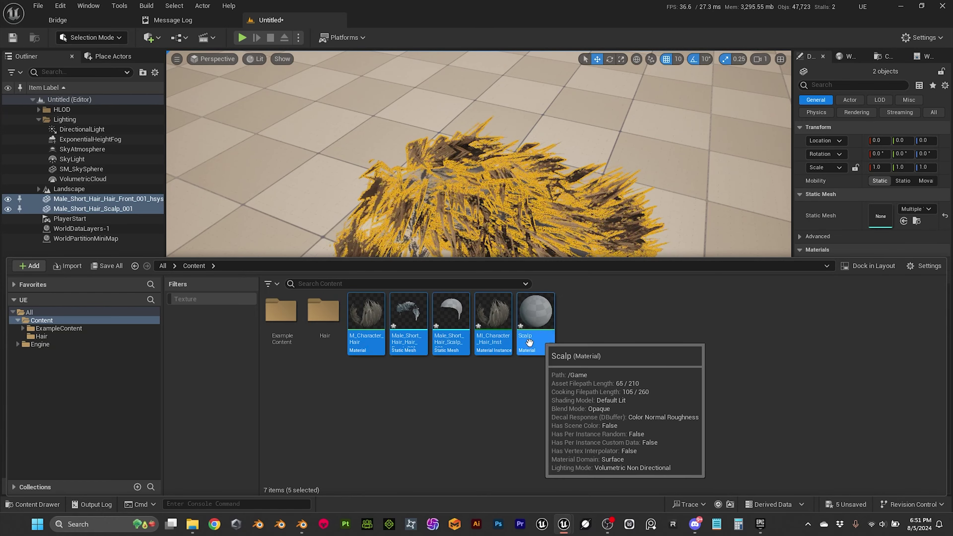
pyautogui.moveTo(529, 342); pyautogui.dragTo(326, 312)
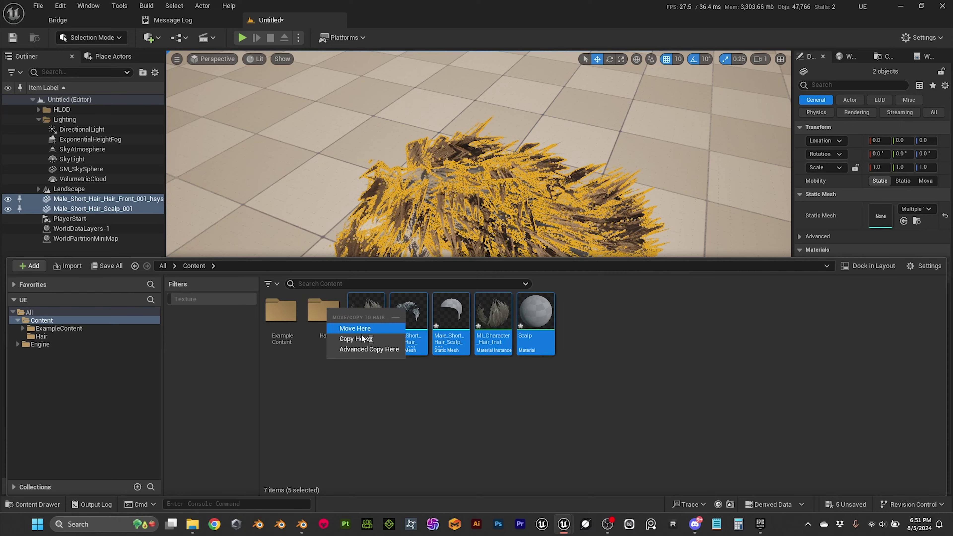
pyautogui.click(363, 328)
pyautogui.doubleClick(325, 311)
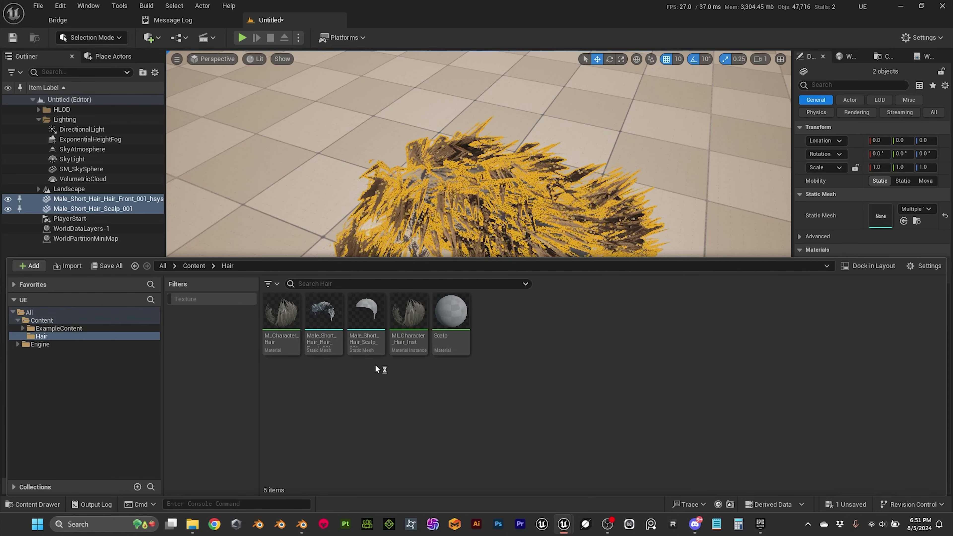
# Add the SM_ prefix to the scalp static mesh's name.
pyautogui.rightClick(383, 405)
pyautogui.press('Escape')
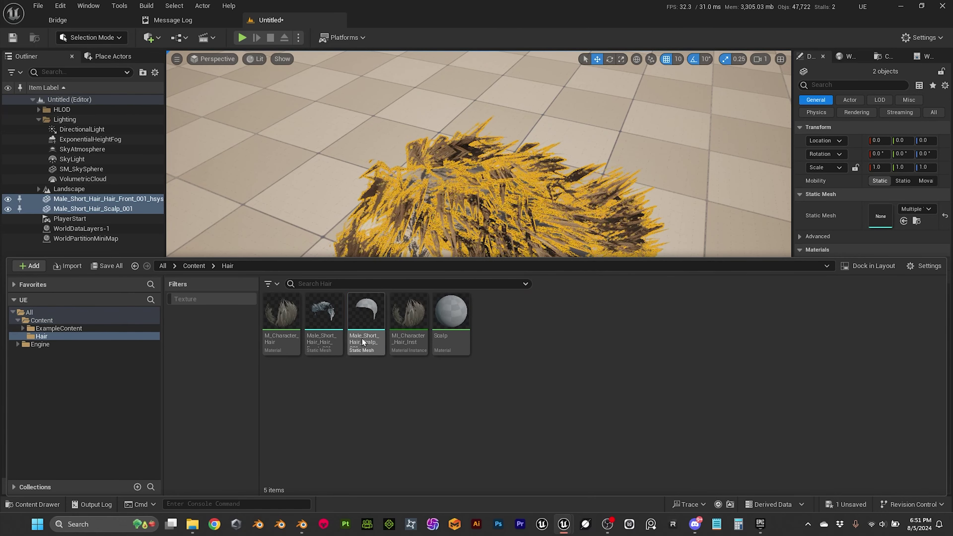
pyautogui.click(362, 342)
pyautogui.press('F2')
pyautogui.press('capslock')
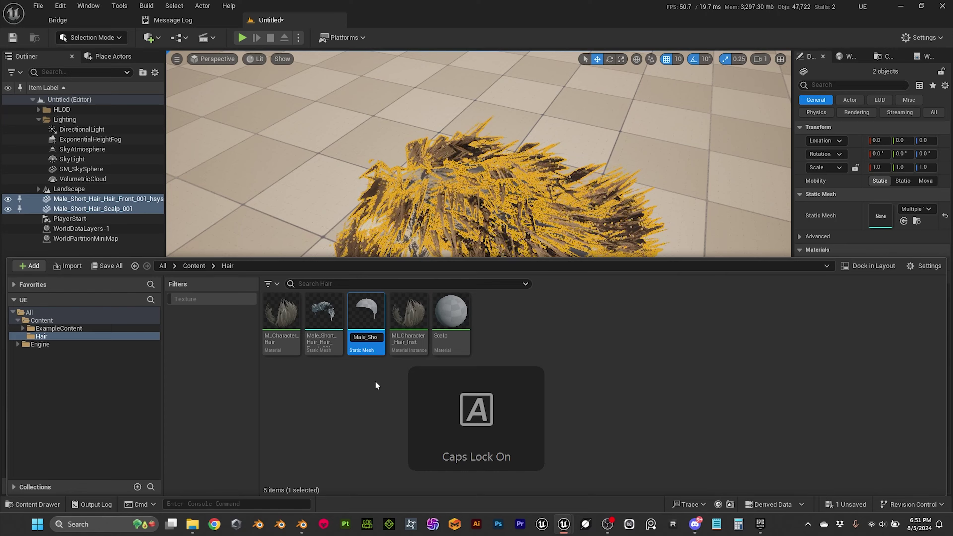
pyautogui.press('Home')
pyautogui.write('SM_')
pyautogui.press('Return')
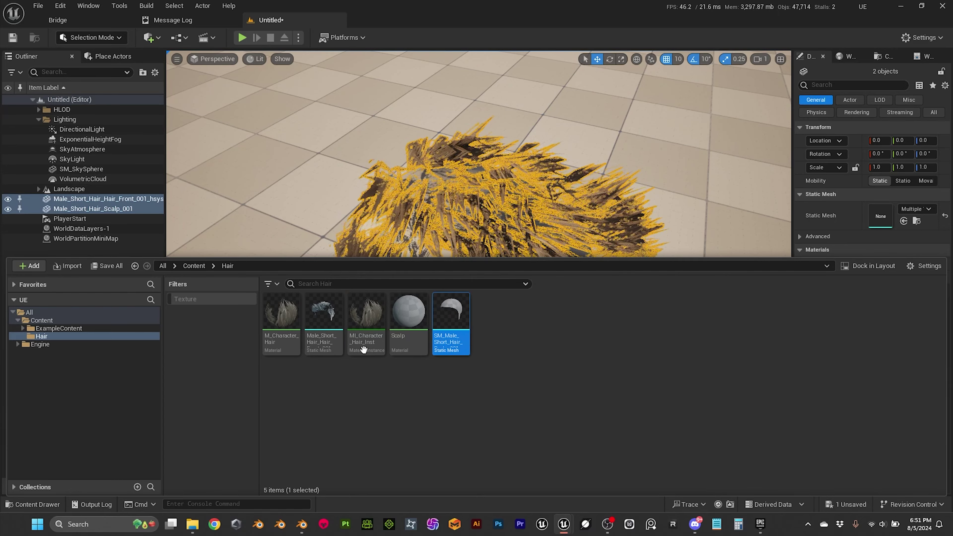
# Add the SM_ prefix to the hair strand static mesh's name.
pyautogui.click(323, 319)
pyautogui.press('F2')
pyautogui.press('Home')
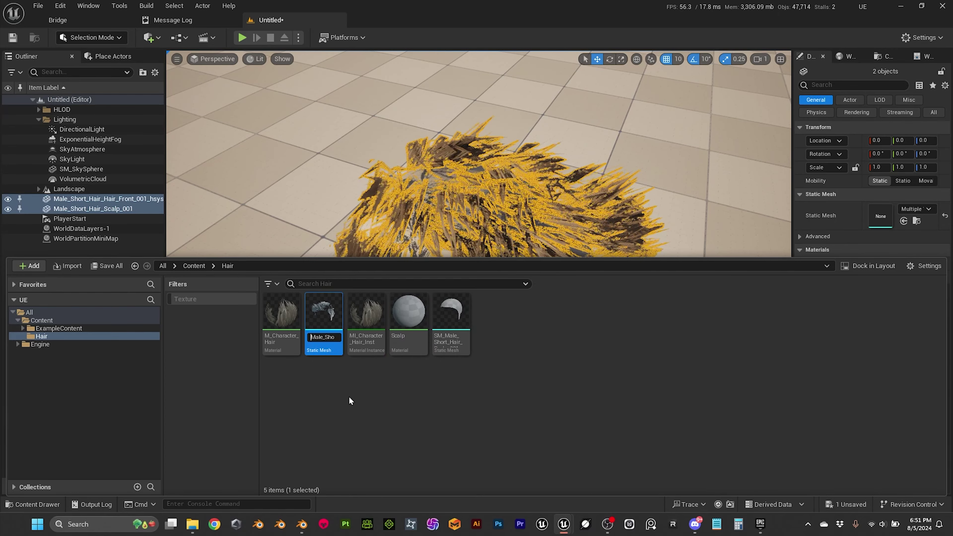
pyautogui.write('SM_')
pyautogui.press('capslock')
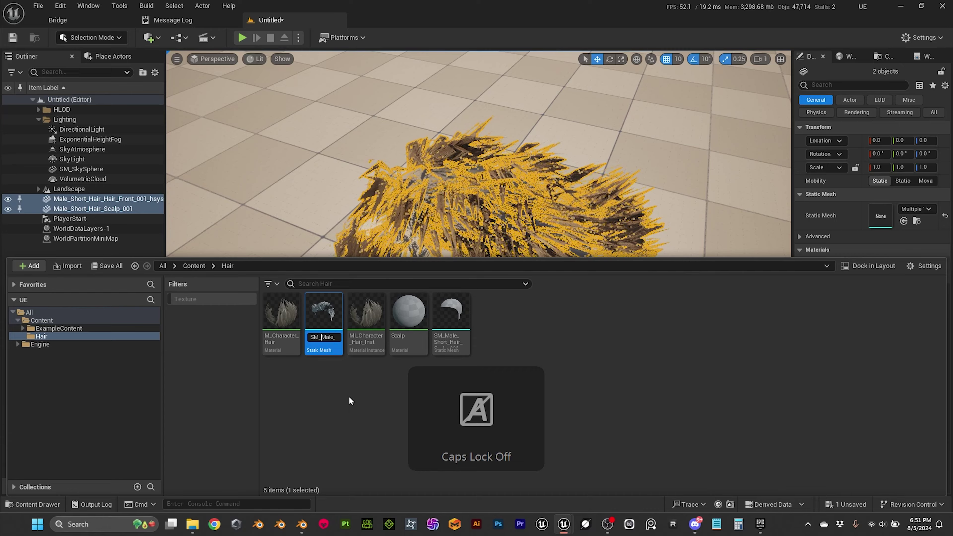
pyautogui.press('Return')
# Rename the Scalp material to M_Scalp.
pyautogui.click(354, 334)
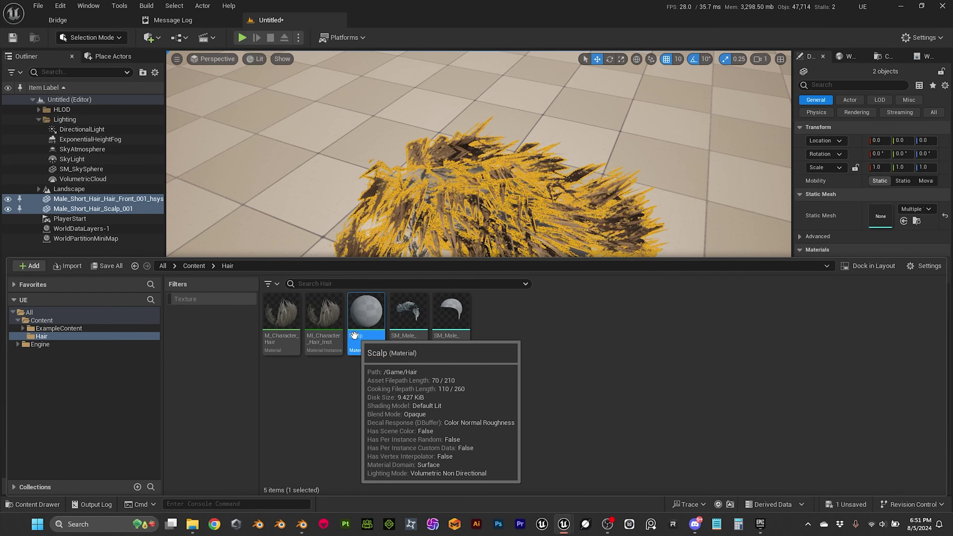
pyautogui.press('F2')
pyautogui.press('Home')
pyautogui.press('capslock')
pyautogui.write('M')
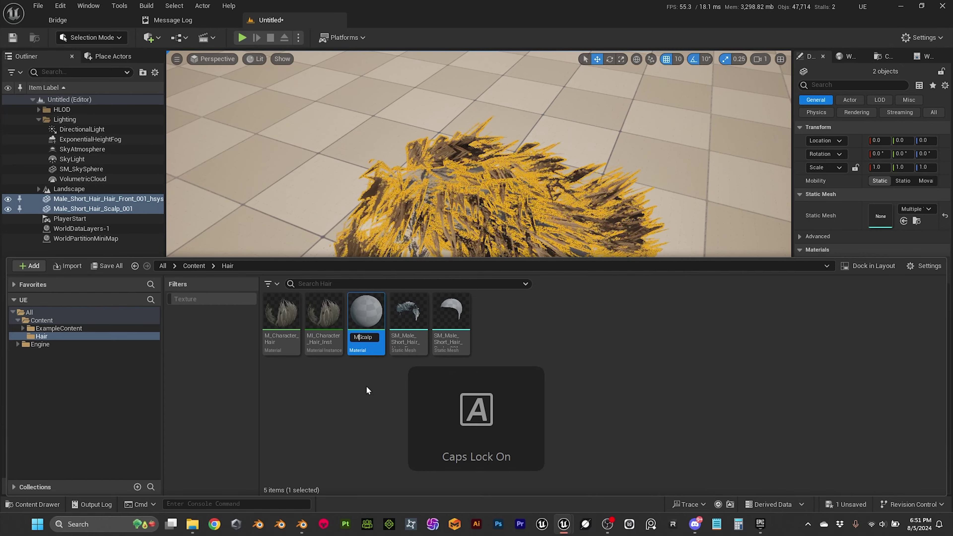
pyautogui.write('_')
pyautogui.press('capslock')
pyautogui.press('Return')
pyautogui.click(357, 410)
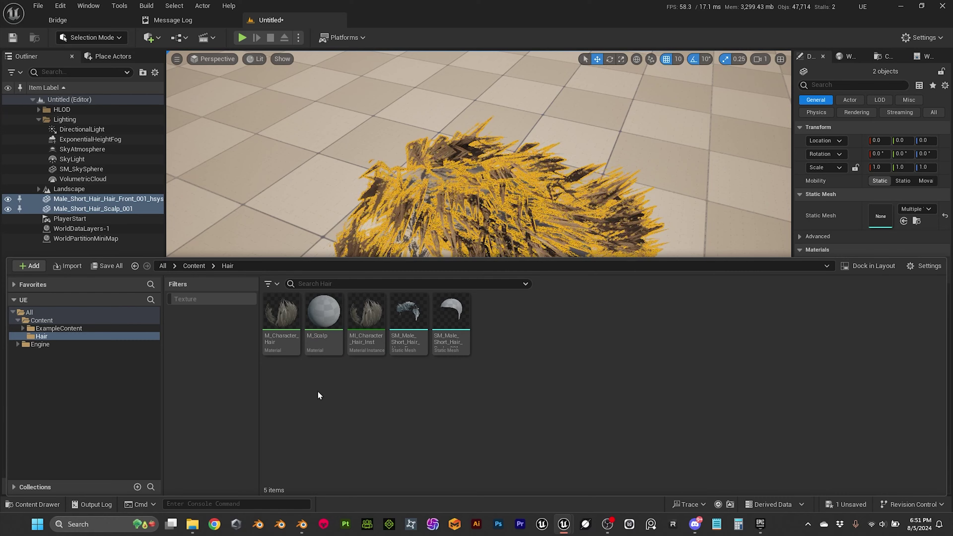
# Create a 'Textures' subfolder inside Hair and open it.
pyautogui.rightClick(393, 411)
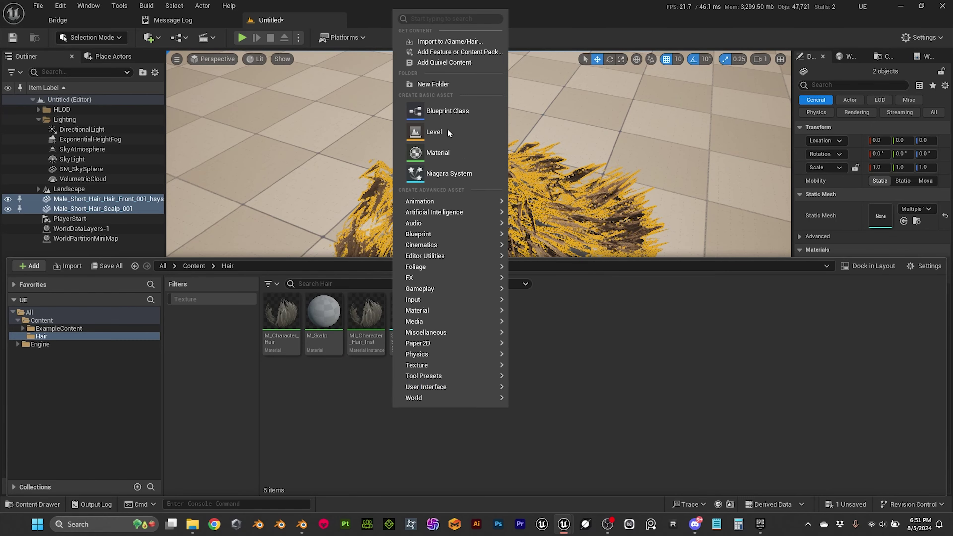
pyautogui.click(433, 84)
pyautogui.press('capslock')
pyautogui.write('T')
pyautogui.press('capslock')
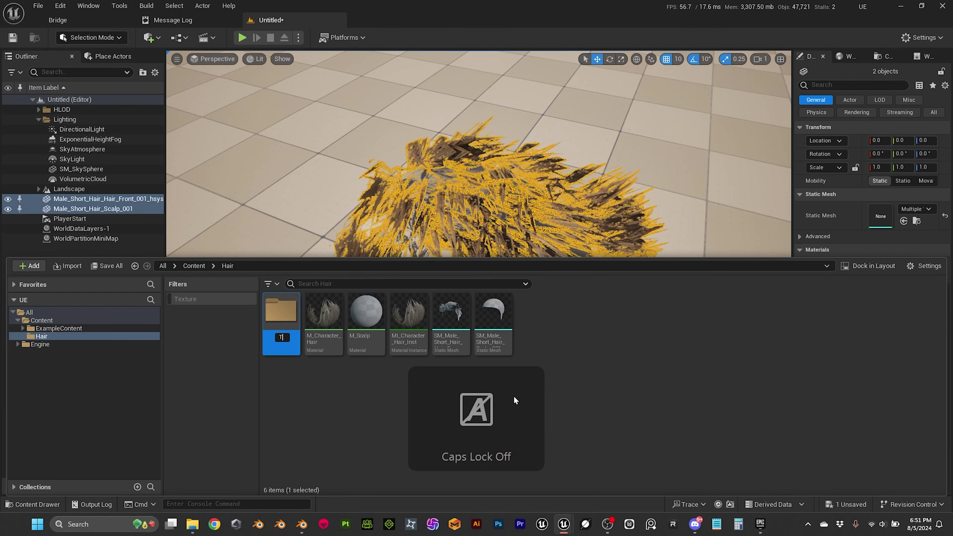
pyautogui.write('extures')
pyautogui.press('Return')
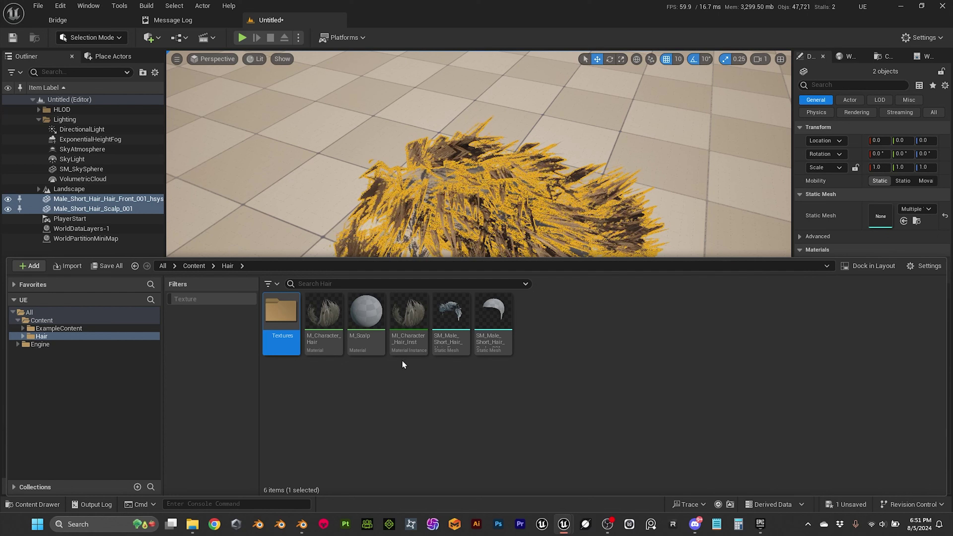
pyautogui.doubleClick(295, 307)
pyautogui.hotkey('alt', 'Tab')
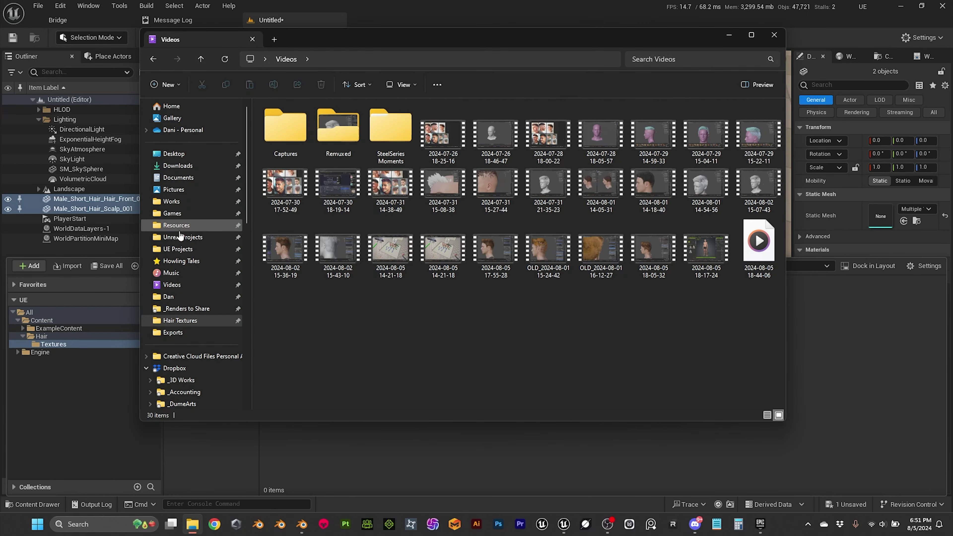
# Import Hair_alpha, Hair_ID and Hair_root from Explorer into the Textures folder.
pyautogui.click(184, 321)
pyautogui.click(285, 184)
pyautogui.hotkey('ctrl', 'a')
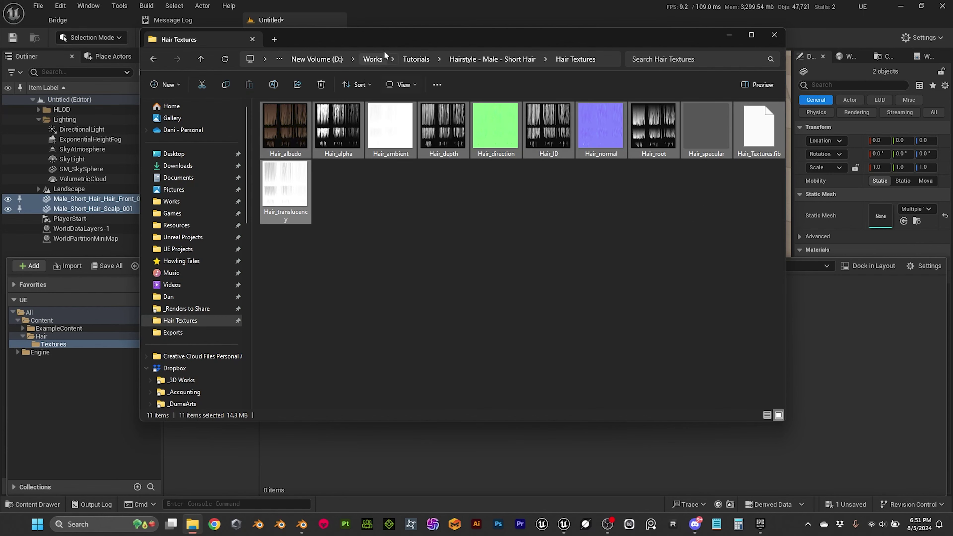
pyautogui.moveTo(384, 36); pyautogui.dragTo(531, 105)
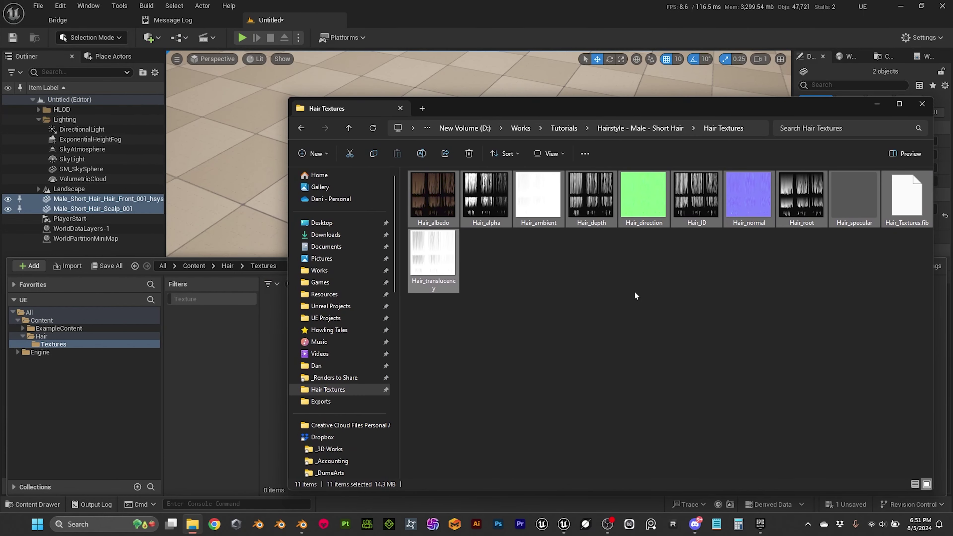
pyautogui.click(634, 292)
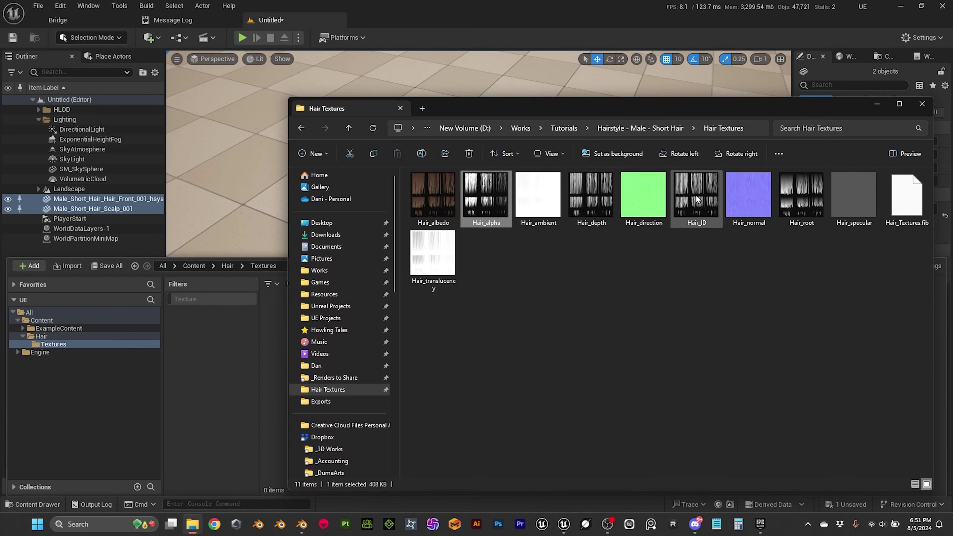
pyautogui.moveTo(801, 199); pyautogui.dragTo(221, 354)
pyautogui.moveTo(278, 344); pyautogui.dragTo(277, 343)
# Import the seven scalp maps from Scalp > Maps, Map_alphamask through Map_thickness.
pyautogui.moveTo(513, 105); pyautogui.dragTo(578, 100)
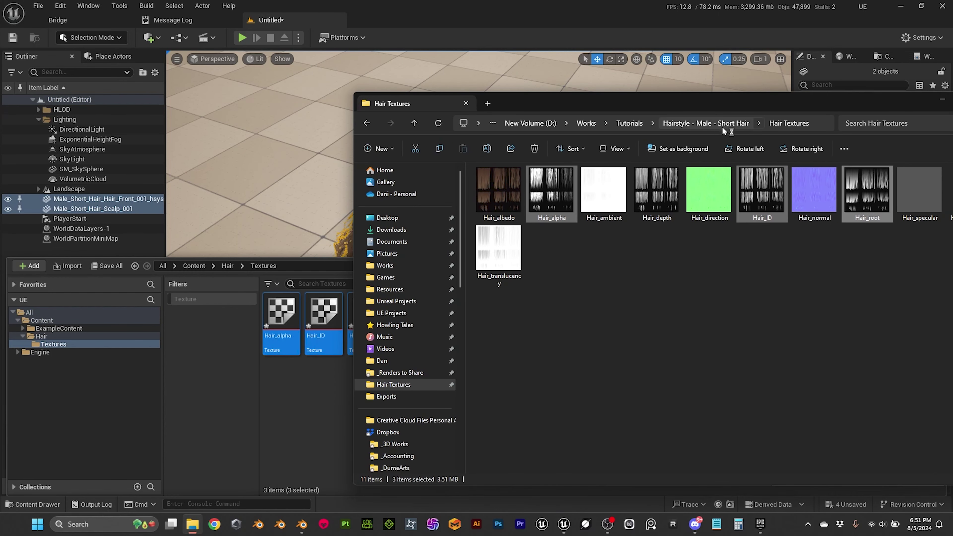
pyautogui.click(730, 123)
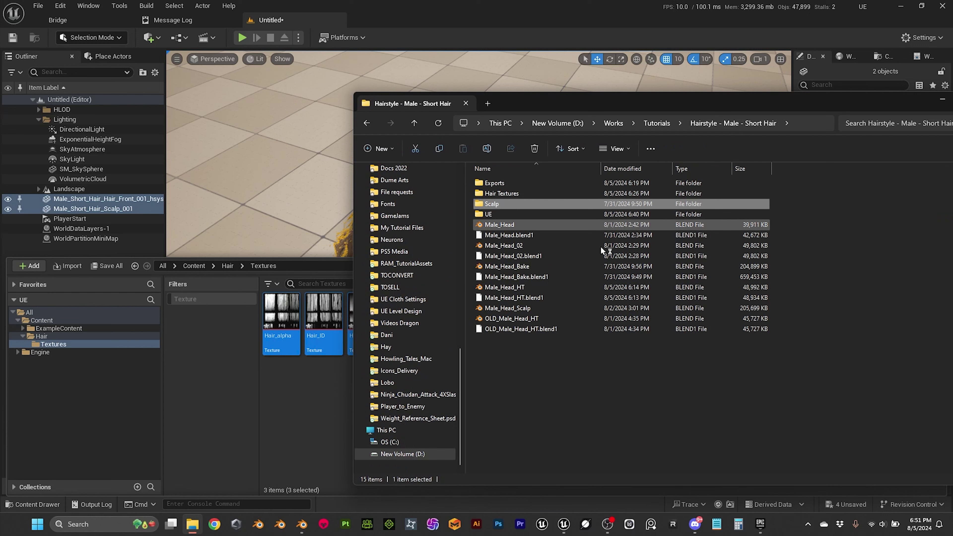
pyautogui.doubleClick(495, 203)
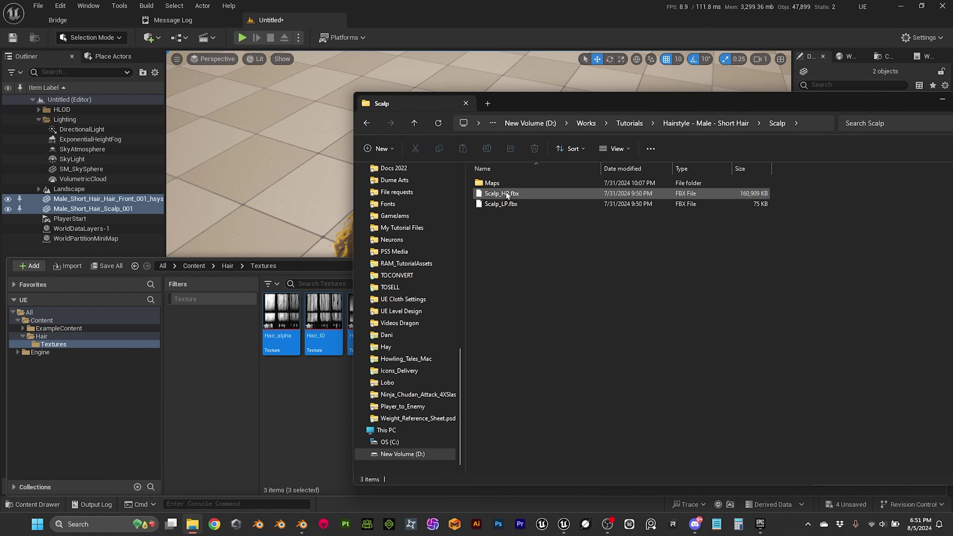
pyautogui.doubleClick(519, 186)
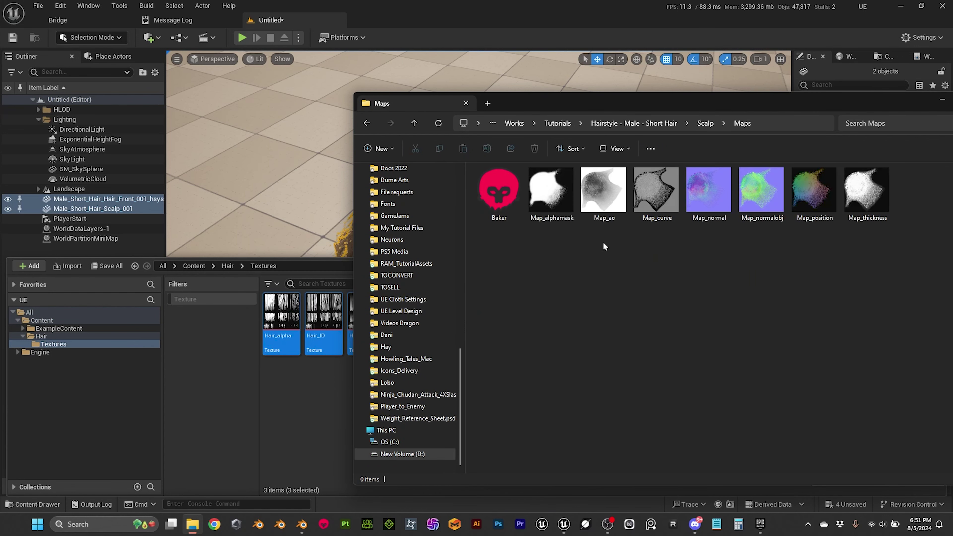
pyautogui.click(555, 204)
pyautogui.keyDown('shift'); pyautogui.click(842, 203); pyautogui.keyUp('shift')
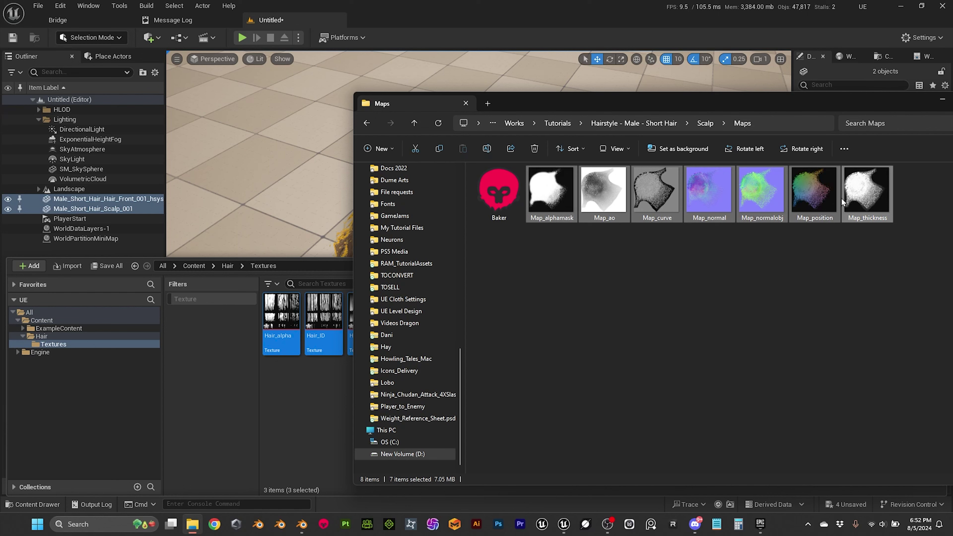
pyautogui.moveTo(577, 192); pyautogui.dragTo(304, 395)
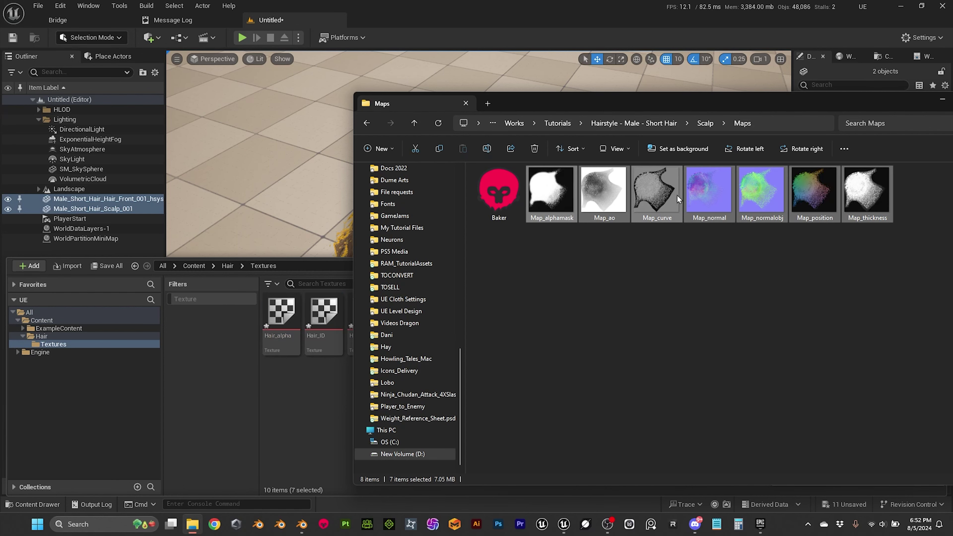
pyautogui.click(305, 404)
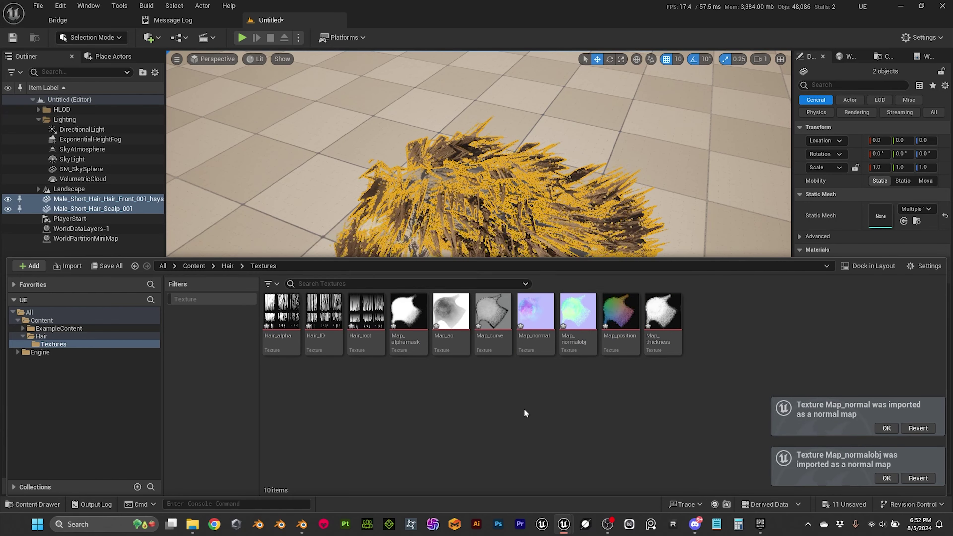
# Open MI_Character_Hair_Inst with the Hair Textures folder shown beside it.
pyautogui.click(228, 265)
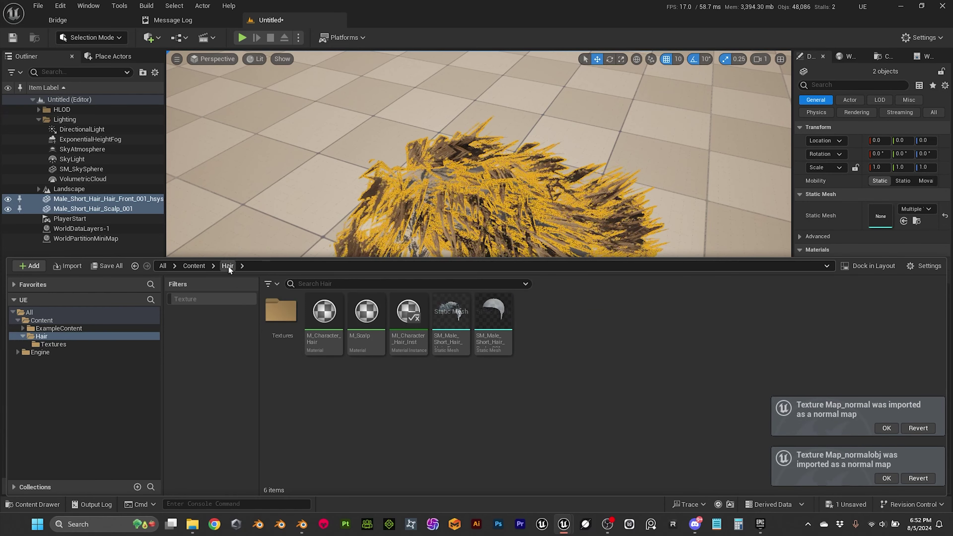
pyautogui.doubleClick(413, 343)
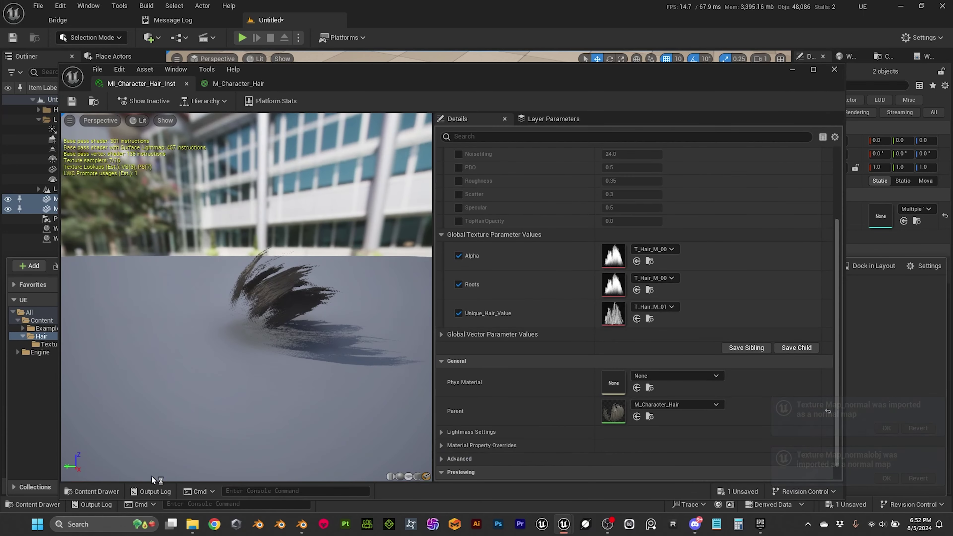
pyautogui.click(84, 490)
pyautogui.doubleClick(296, 319)
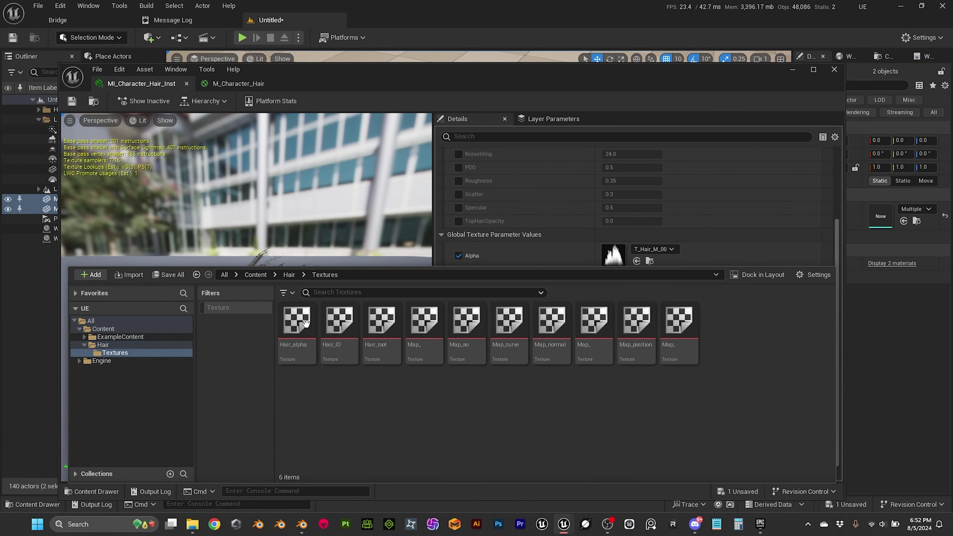
pyautogui.moveTo(523, 264); pyautogui.dragTo(524, 340)
# Assign Hair_alpha, Hair_root and Hair_ID to Alpha, Roots and Unique_Hair_Value, then save.
pyautogui.moveTo(292, 424); pyautogui.dragTo(613, 258)
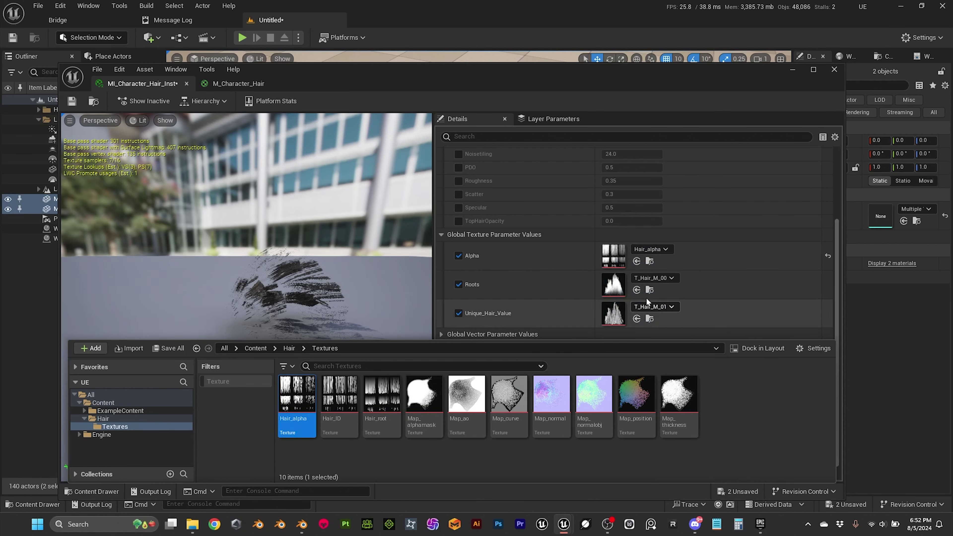
pyautogui.moveTo(382, 404); pyautogui.dragTo(612, 285)
pyautogui.moveTo(338, 398); pyautogui.dragTo(617, 314)
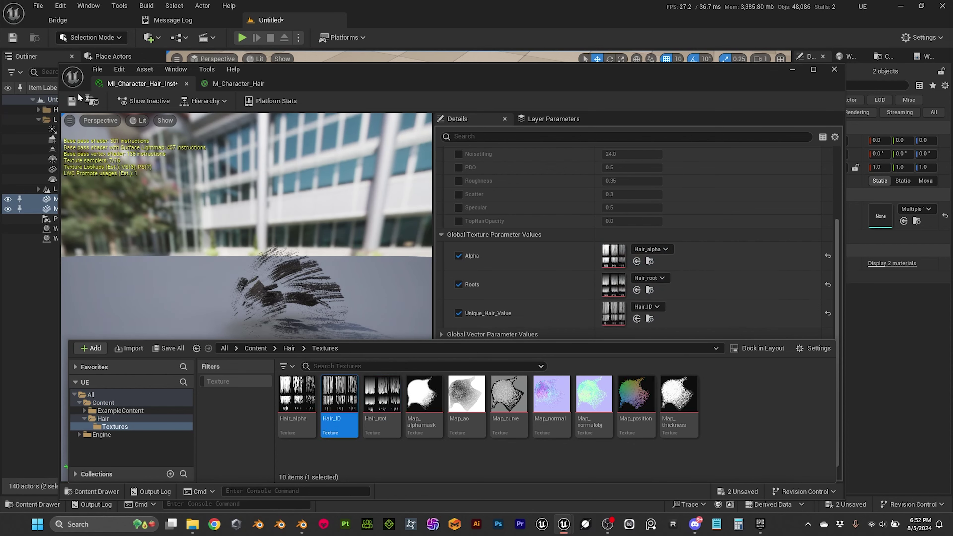
pyautogui.click(76, 102)
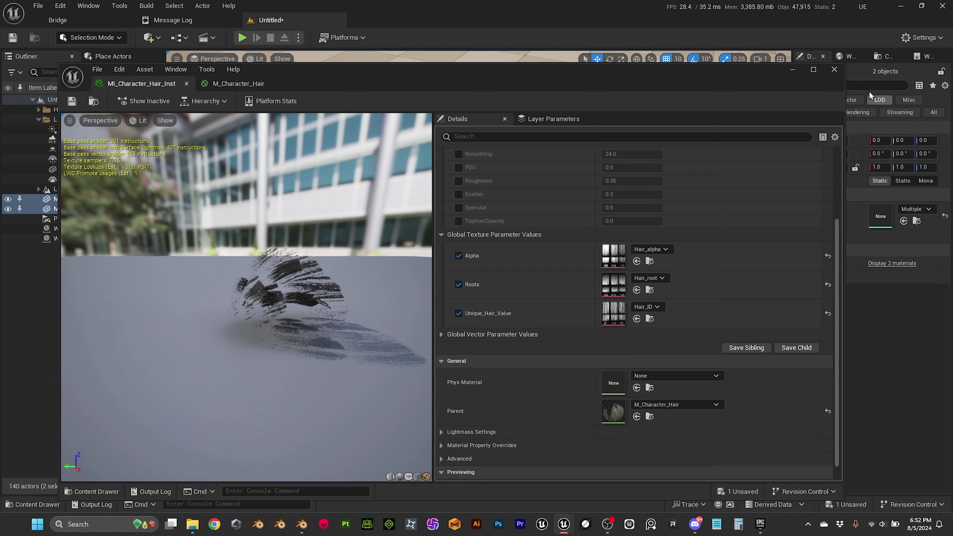
pyautogui.click(792, 70)
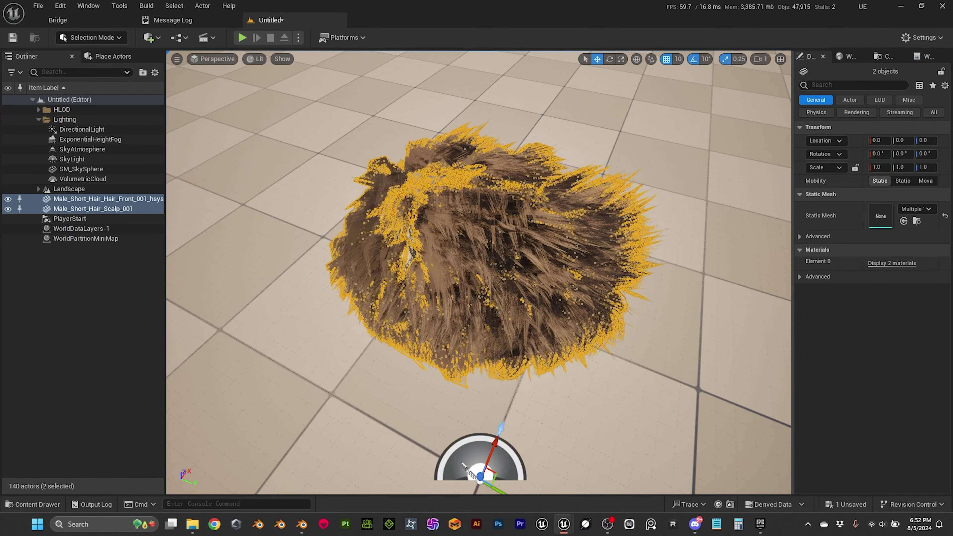
# Reopen MI_Character_Hair_Inst beside the level and frame the hair in the viewport.
pyautogui.click(682, 308)
pyautogui.moveTo(682, 308); pyautogui.dragTo(652, 248, button='right')
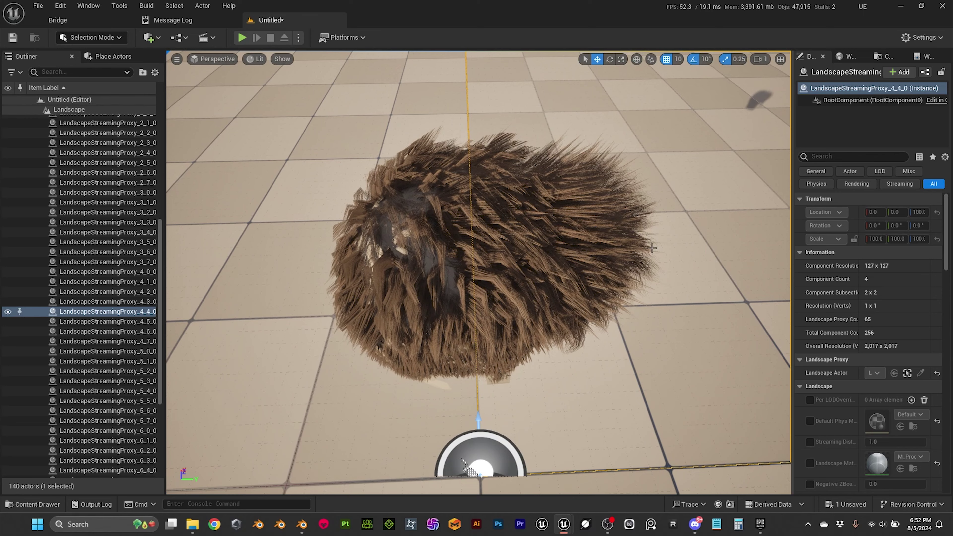
pyautogui.click(36, 504)
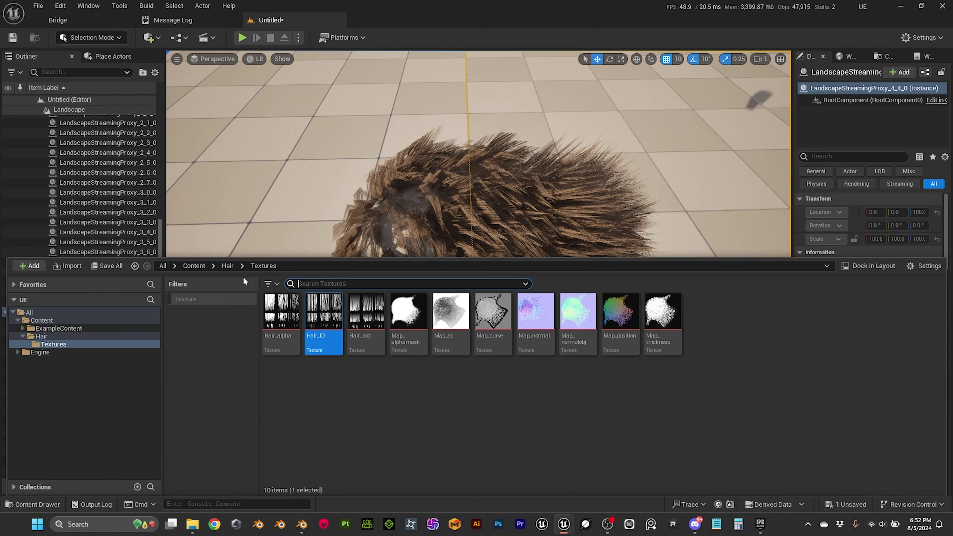
pyautogui.click(228, 265)
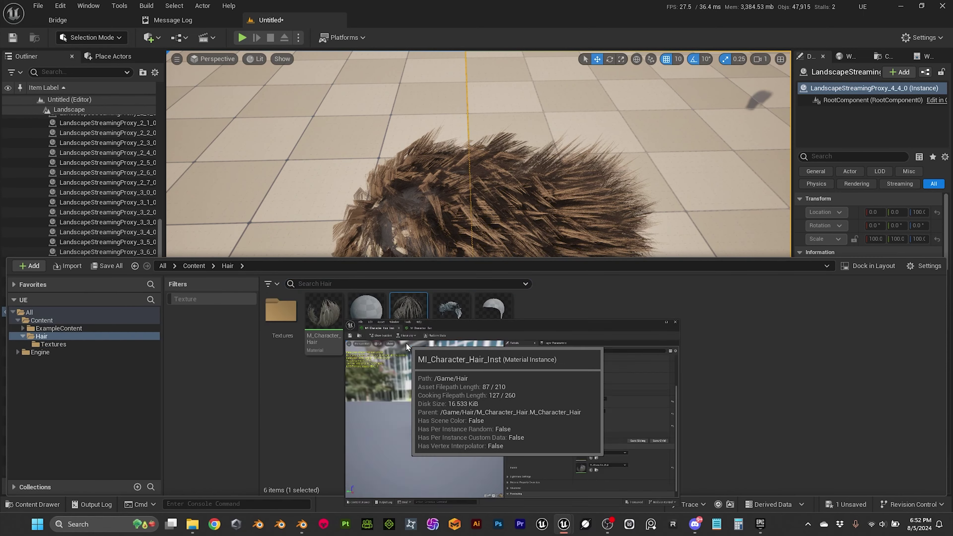
pyautogui.doubleClick(405, 344)
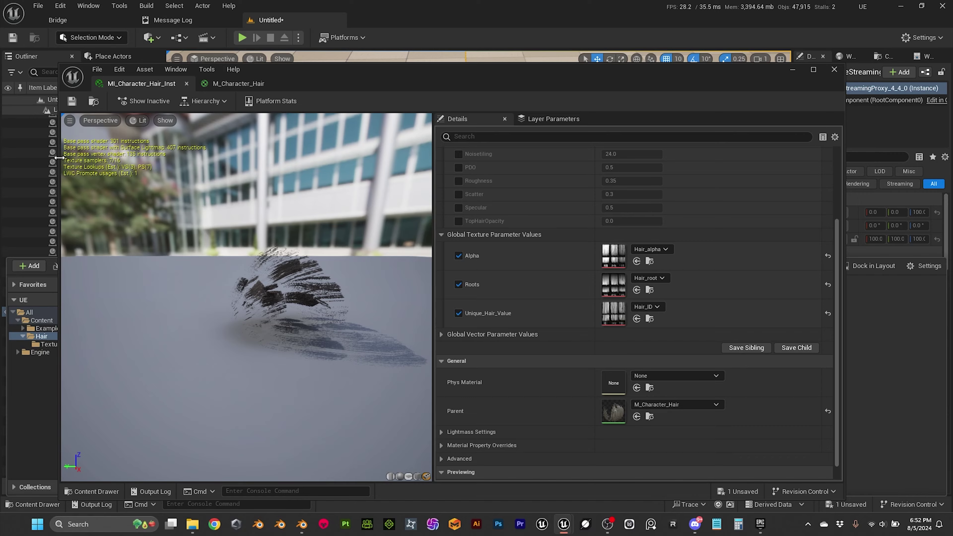
pyautogui.moveTo(60, 157); pyautogui.dragTo(362, 157)
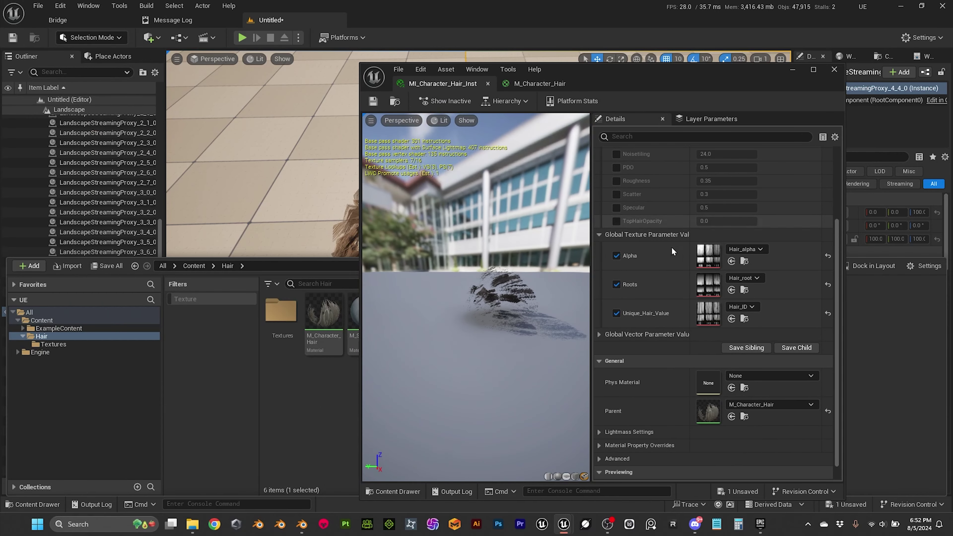
pyautogui.scroll(4, 675, 246)
pyautogui.moveTo(643, 77); pyautogui.dragTo(793, 87)
pyautogui.click(39, 503)
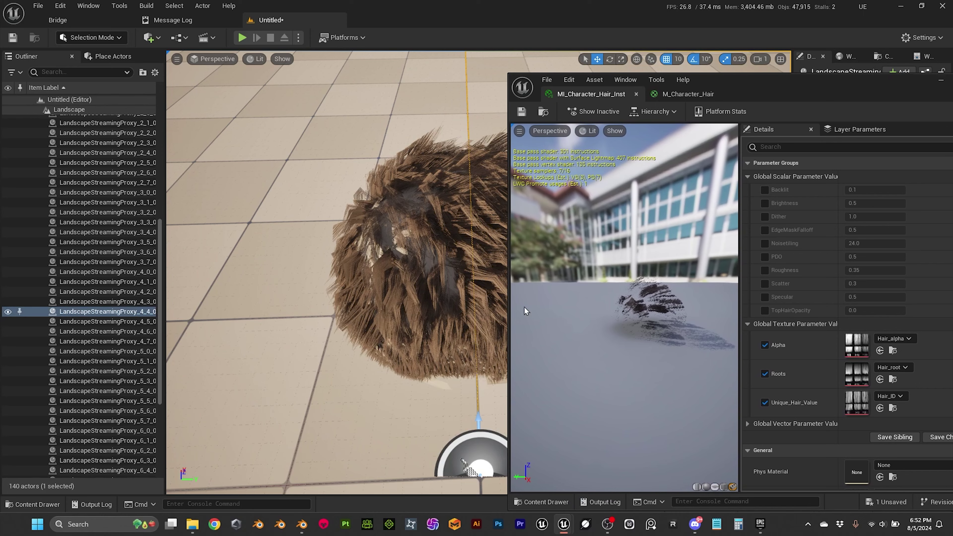
pyautogui.moveTo(337, 263)
pyautogui.mouseDown(button='right')
pyautogui.moveTo(338, 251)
pyautogui.moveTo(349, 252)
pyautogui.mouseUp(button='right')
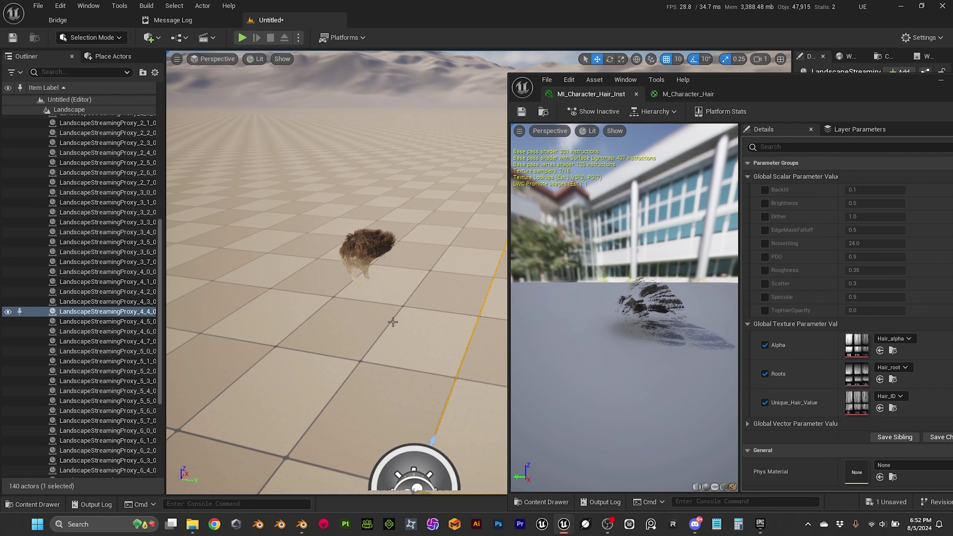
pyautogui.moveTo(392, 321); pyautogui.dragTo(338, 300, button='right')
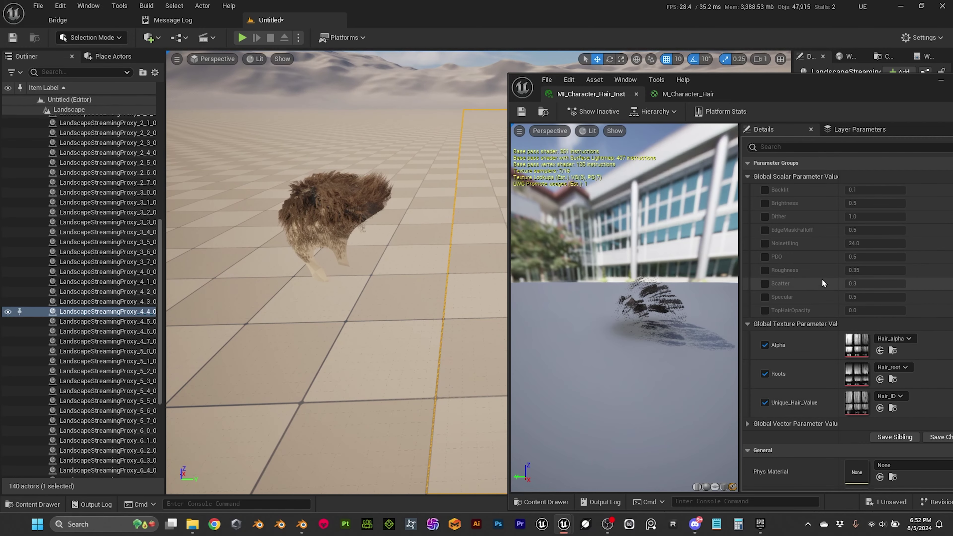
# Test Backlit and Roughness overrides, then reset them to defaults 0.1 and 0.35.
pyautogui.click(764, 189)
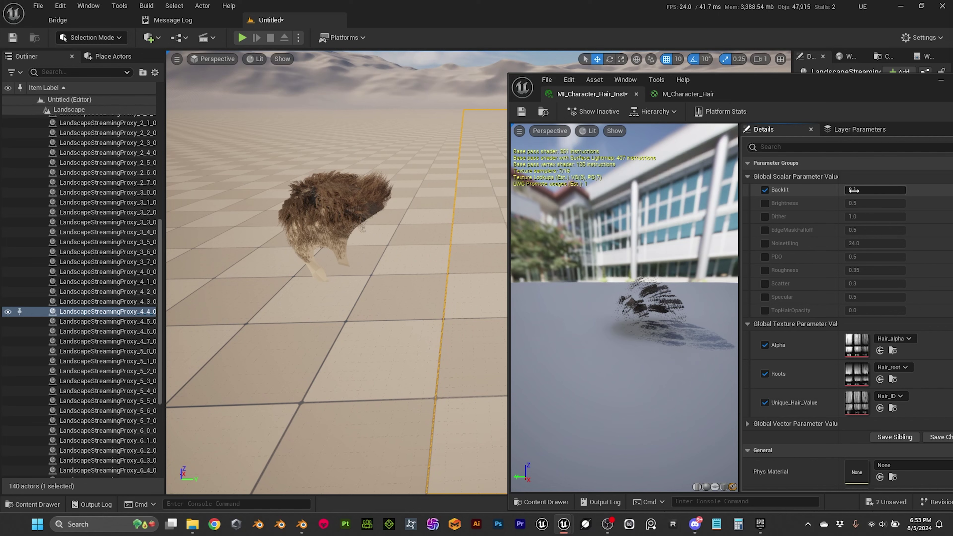
pyautogui.moveTo(874, 190); pyautogui.dragTo(863, 190)
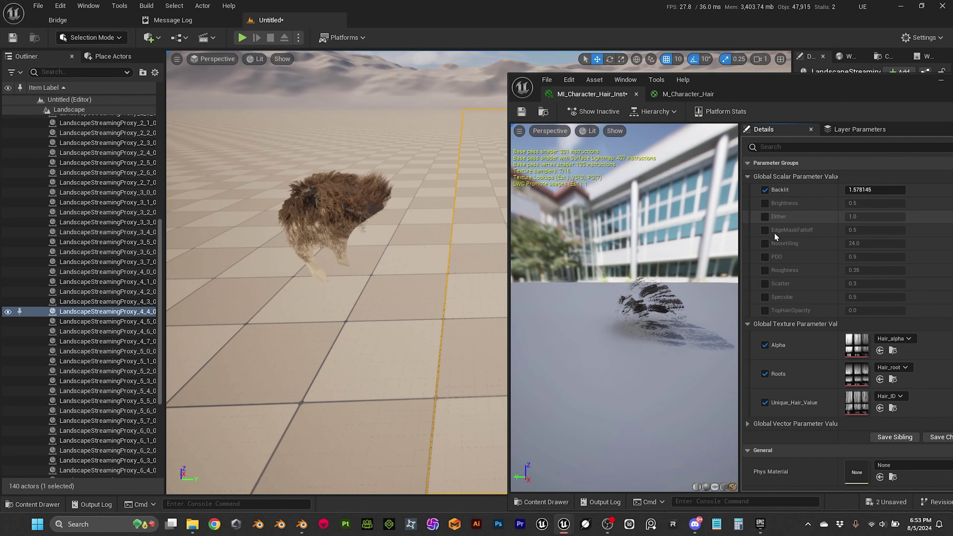
pyautogui.moveTo(879, 111); pyautogui.dragTo(801, 114)
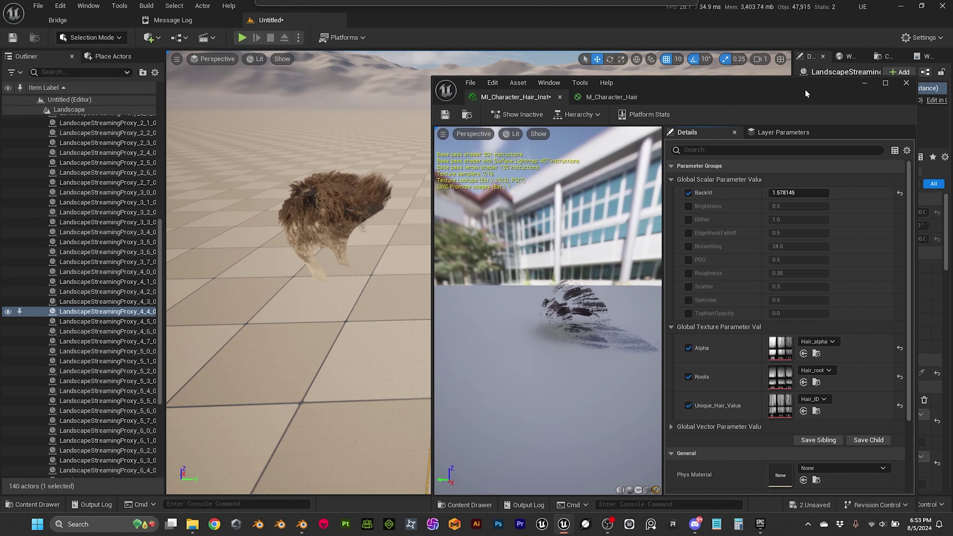
pyautogui.click(899, 194)
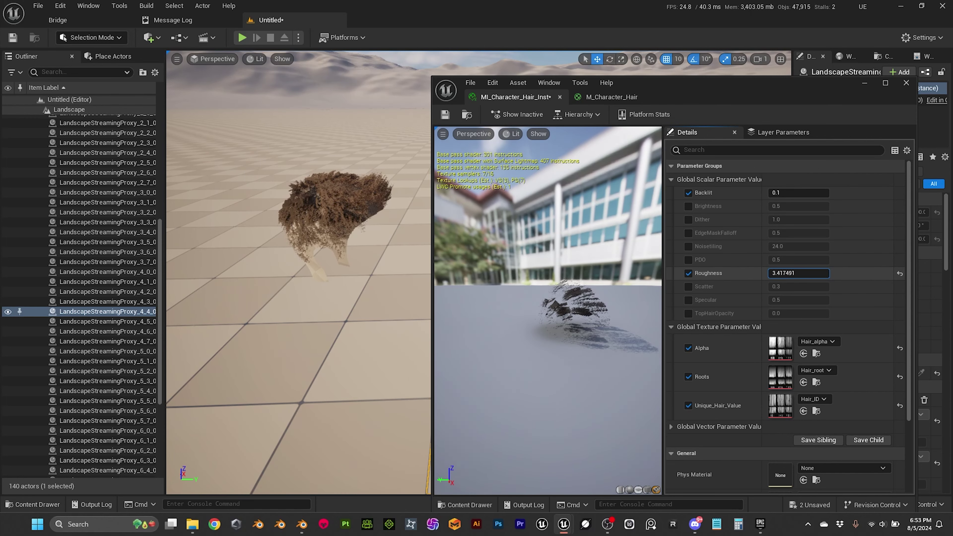
pyautogui.moveTo(798, 273); pyautogui.dragTo(818, 273)
pyautogui.click(900, 273)
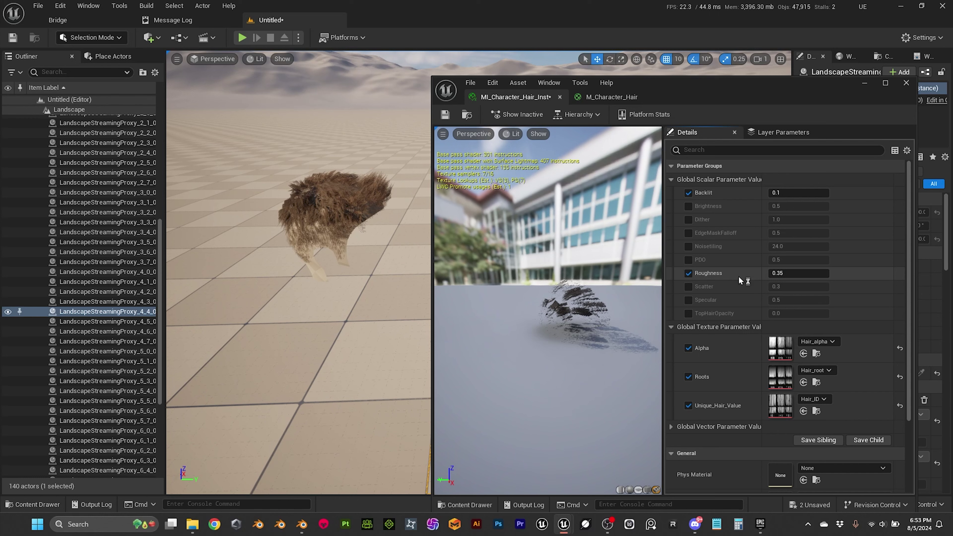
pyautogui.click(689, 273)
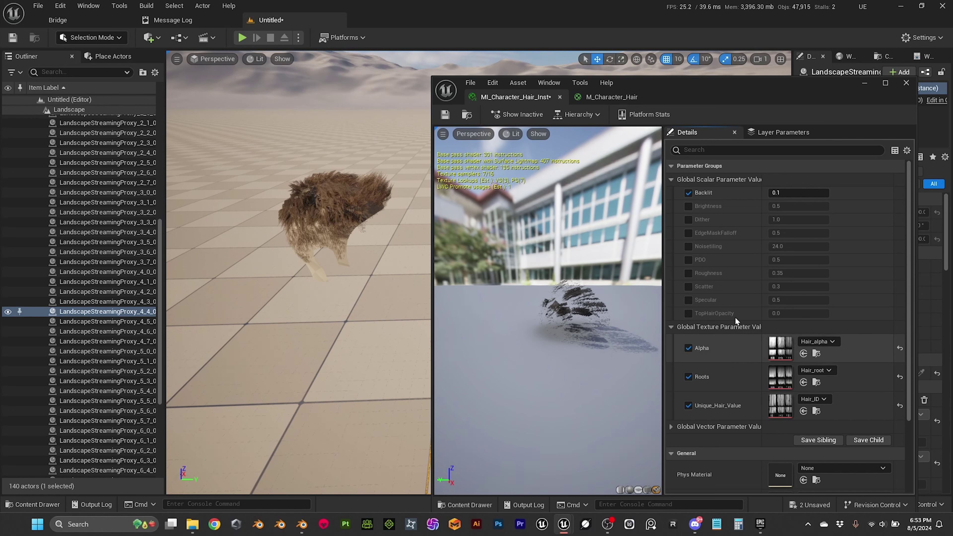
# Try a red RootColor, reset it to the default colour, and save the instance.
pyautogui.scroll(-2, 736, 316)
pyautogui.scroll(-1, 737, 313)
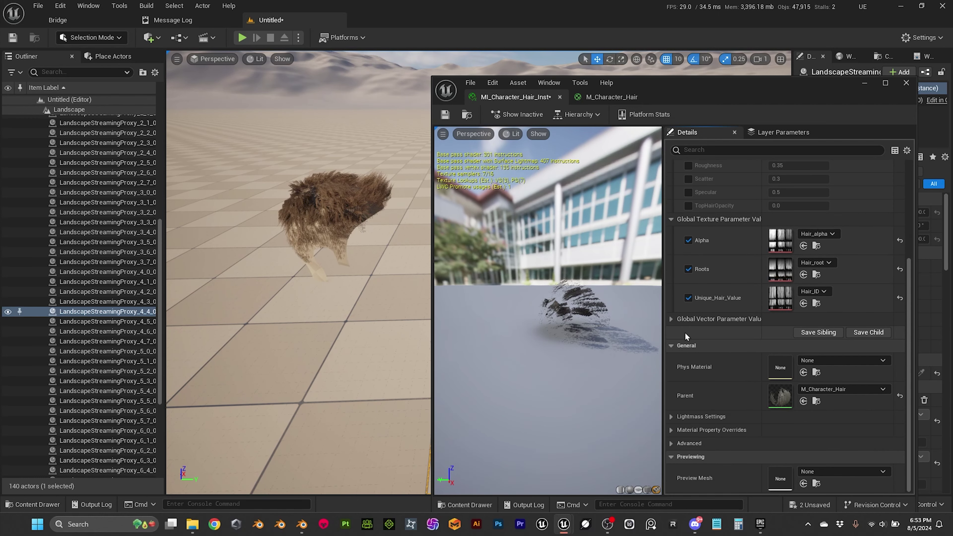
pyautogui.click(673, 318)
pyautogui.scroll(-1, 717, 318)
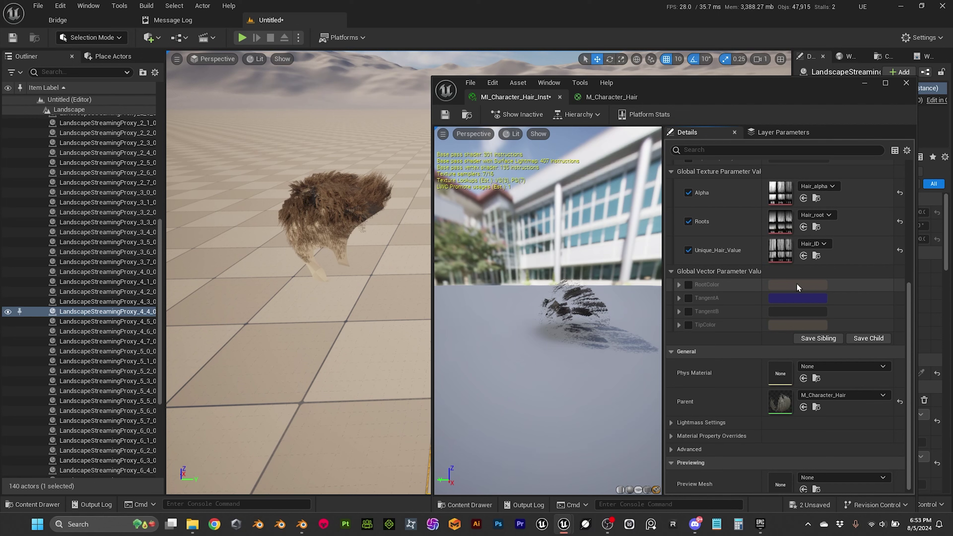
pyautogui.click(688, 284)
pyautogui.click(798, 284)
pyautogui.click(662, 323)
pyautogui.click(679, 335)
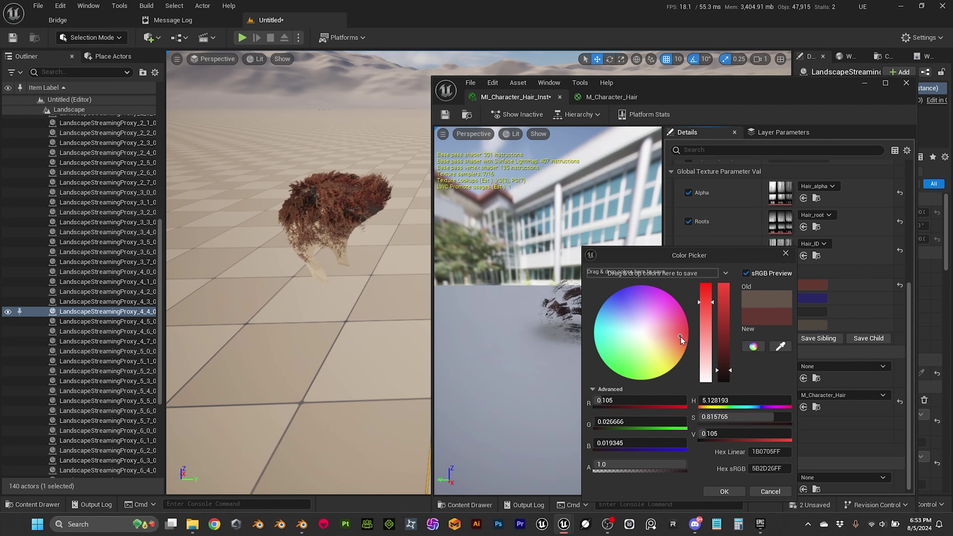
pyautogui.click(724, 491)
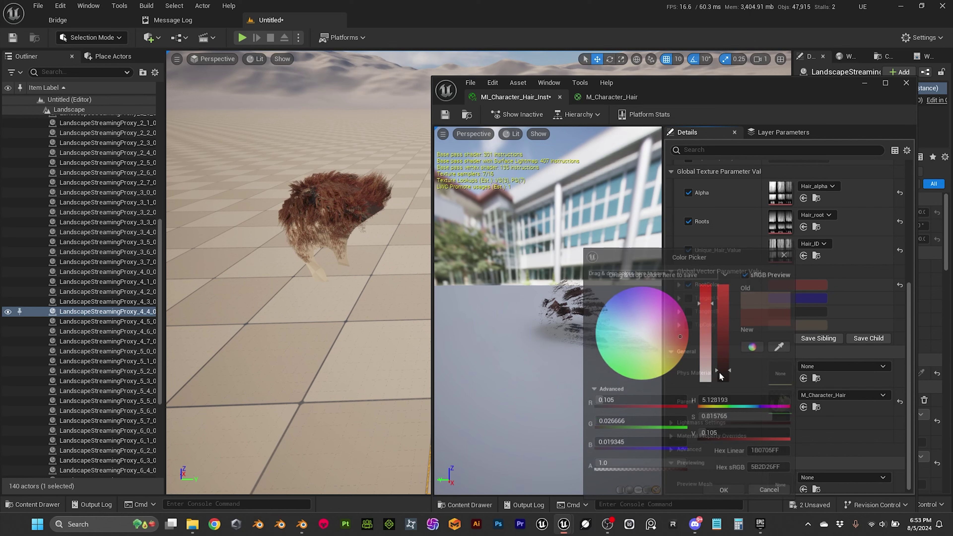
pyautogui.click(900, 285)
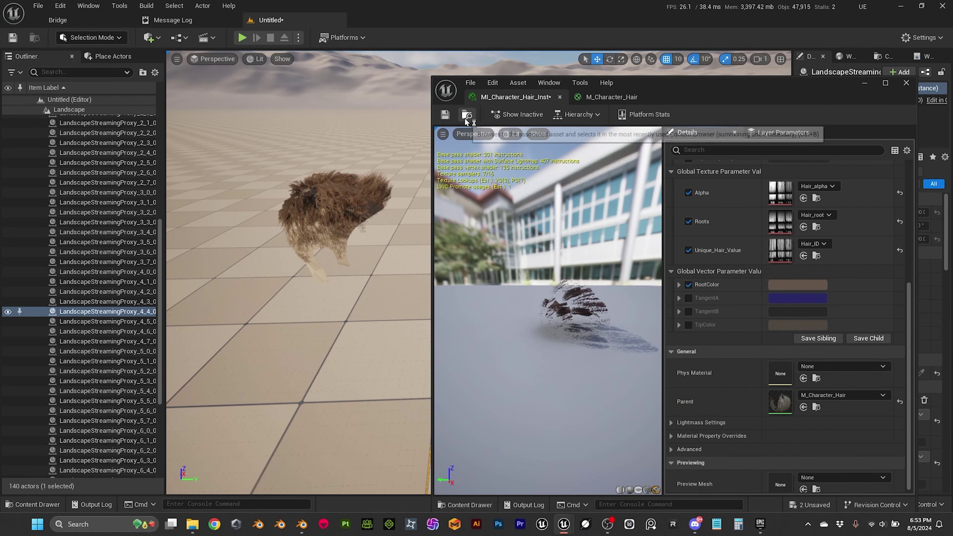
pyautogui.click(445, 114)
pyautogui.click(864, 84)
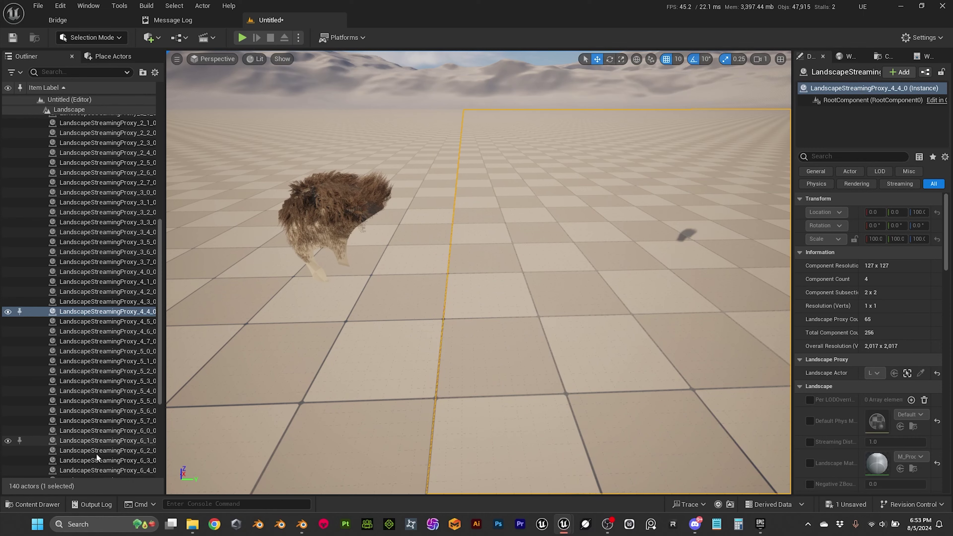
# Check the scalp mesh's material, then open the M_Scalp material for editing.
pyautogui.click(35, 503)
pyautogui.doubleClick(520, 372)
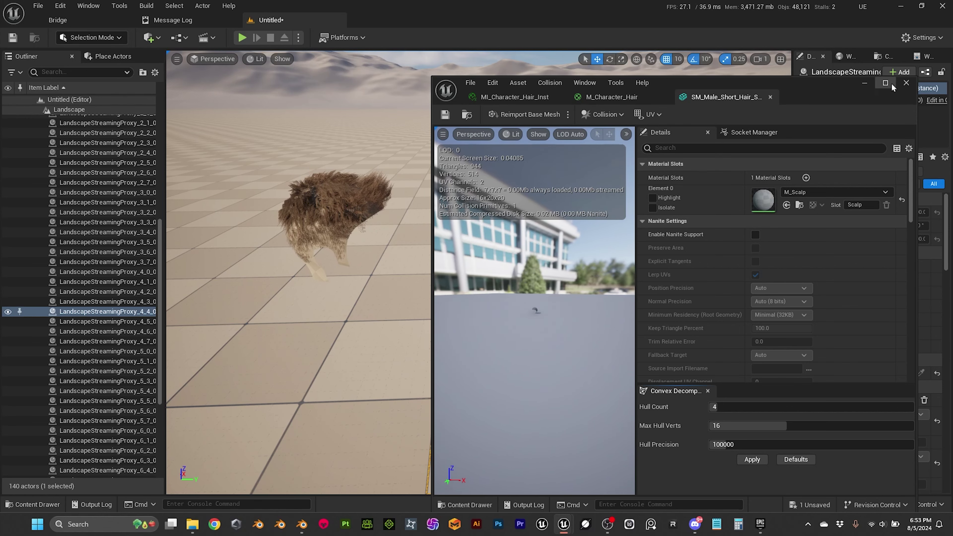
pyautogui.click(905, 83)
pyautogui.click(49, 504)
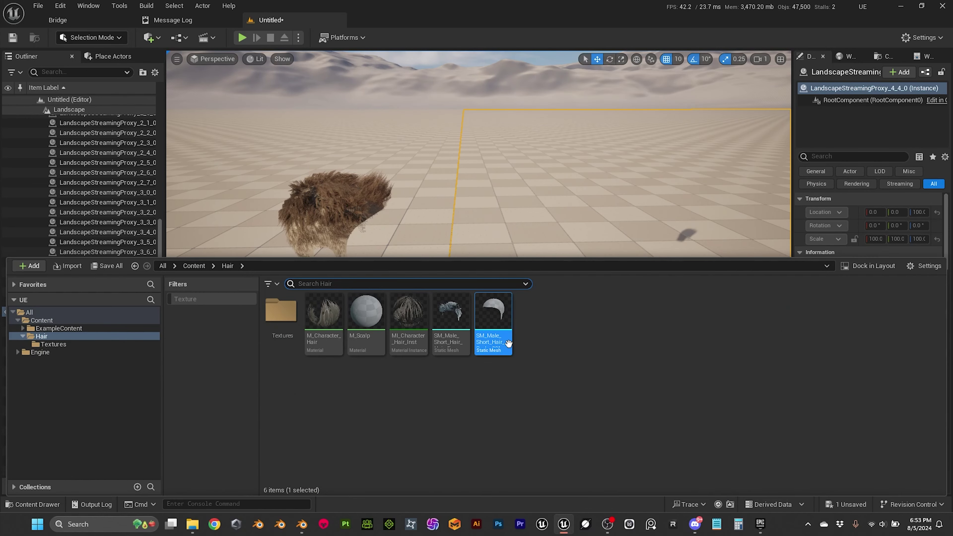
pyautogui.click(366, 323)
pyautogui.doubleClick(367, 323)
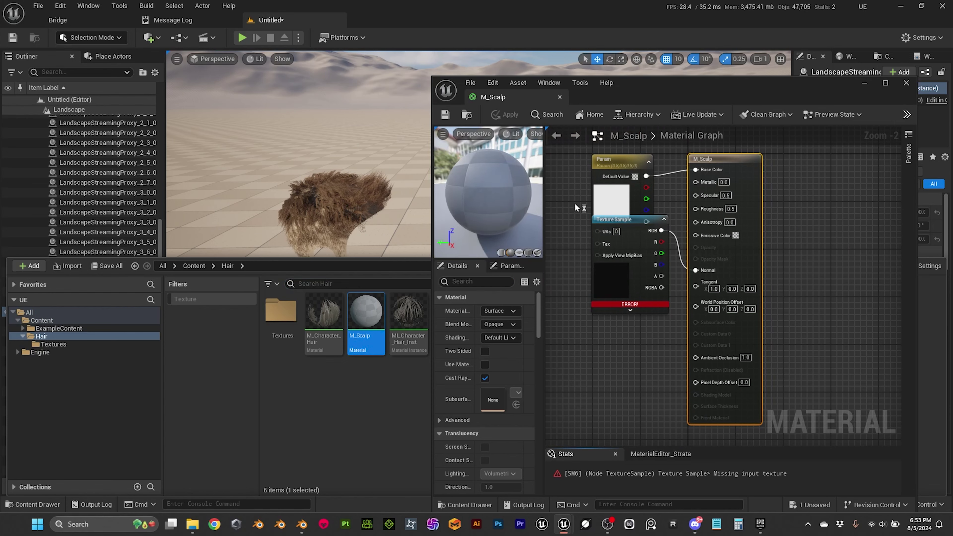
# Rearrange the Param and Texture Sample nodes and rename Param to Color.
pyautogui.moveTo(577, 207); pyautogui.dragTo(638, 270)
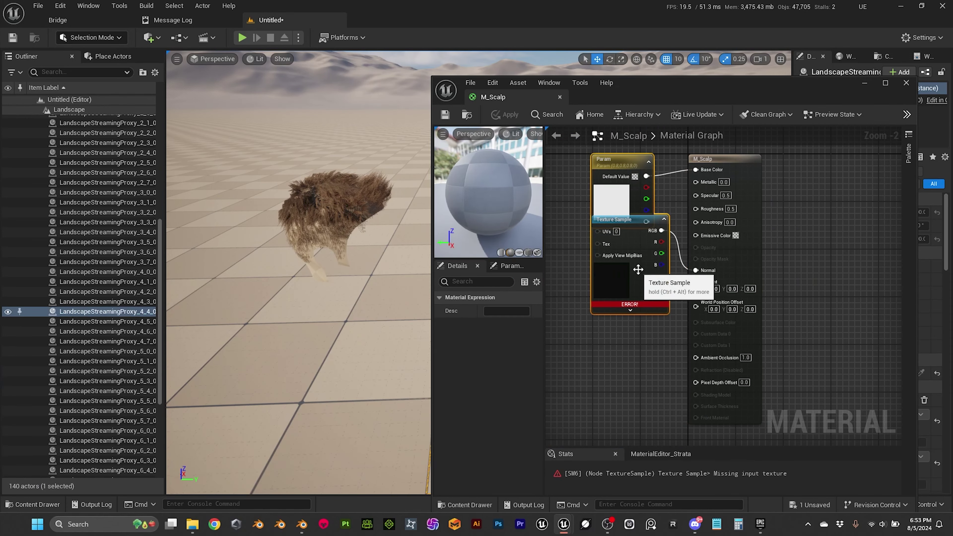
pyautogui.click(605, 159)
pyautogui.moveTo(604, 159); pyautogui.dragTo(588, 152)
pyautogui.moveTo(621, 223); pyautogui.dragTo(600, 271)
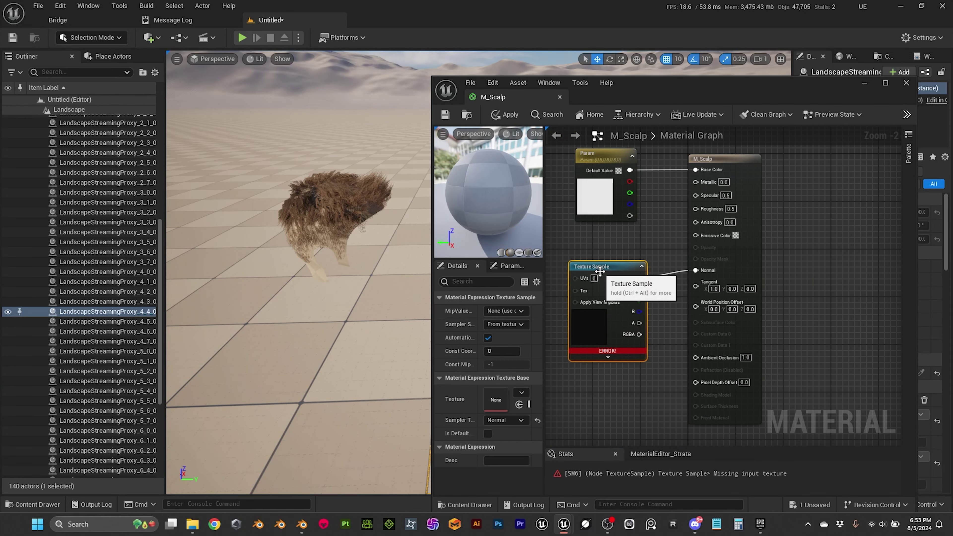
pyautogui.click(604, 153)
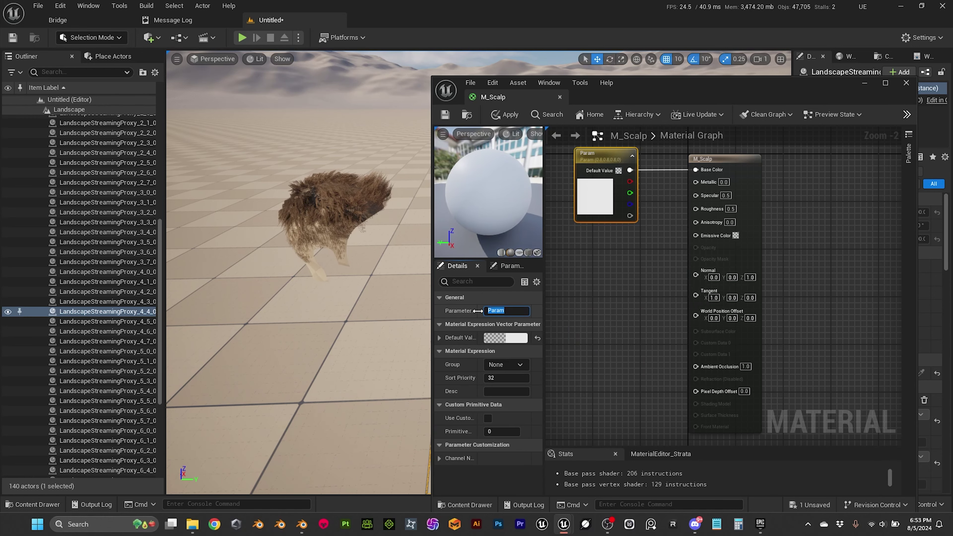
pyautogui.press('capslock')
pyautogui.write('Color')
pyautogui.press('Return')
# Drag Map_alphamask, Map_normal and Map_ao from Hair/Textures into the M_Scalp graph.
pyautogui.click(48, 505)
pyautogui.doubleClick(287, 313)
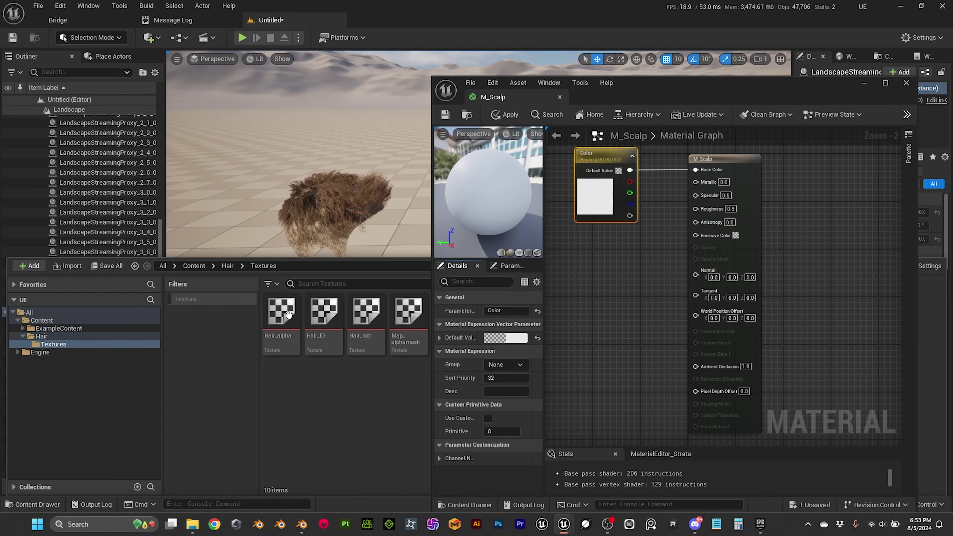
pyautogui.moveTo(638, 83); pyautogui.dragTo(820, 78)
pyautogui.click(409, 349)
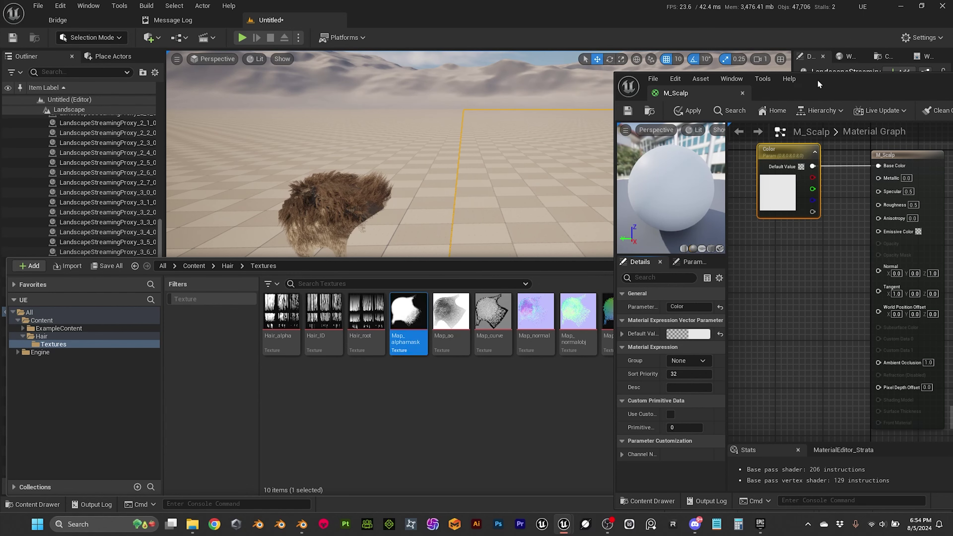
pyautogui.moveTo(819, 85); pyautogui.dragTo(386, 391)
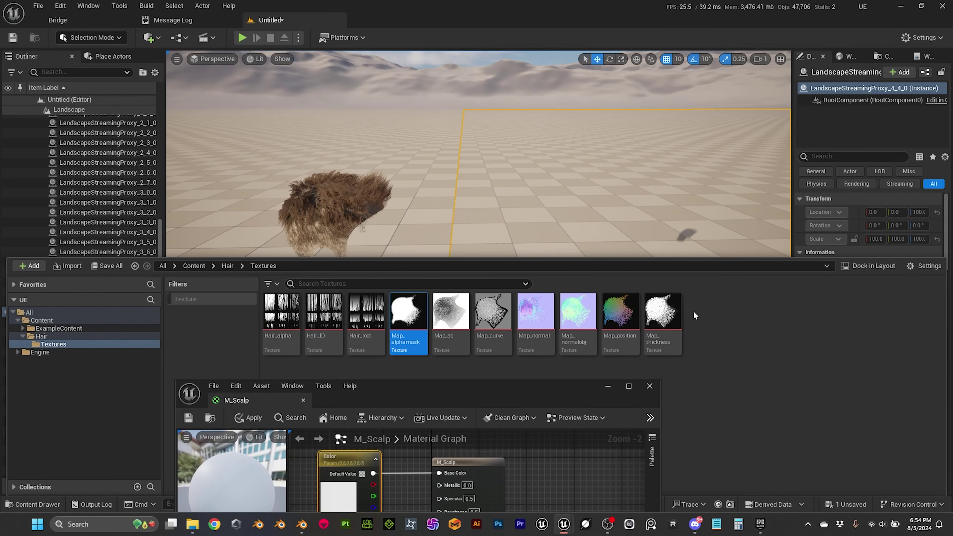
pyautogui.keyDown('ctrl'); pyautogui.click(536, 314); pyautogui.keyUp('ctrl')
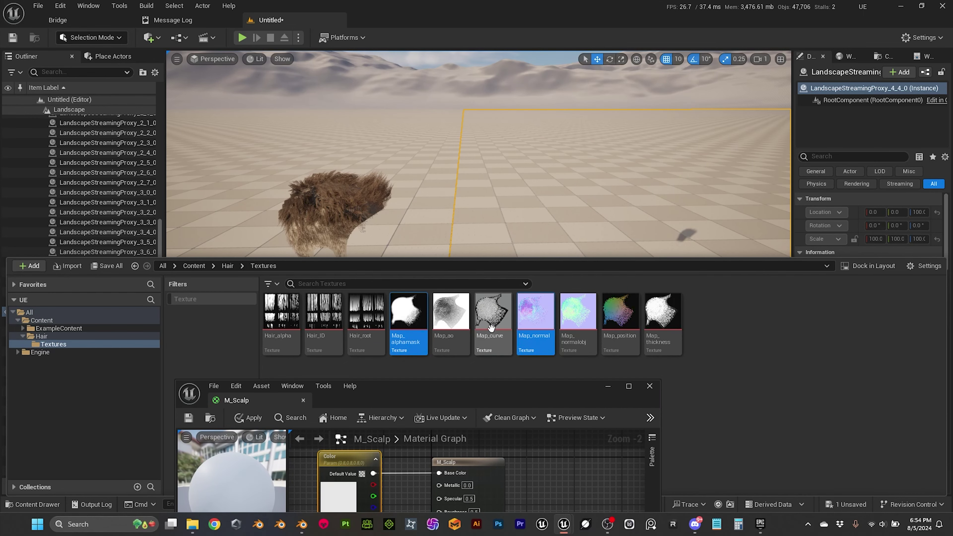
pyautogui.keyDown('ctrl'); pyautogui.click(450, 314); pyautogui.keyUp('ctrl')
pyautogui.moveTo(491, 392); pyautogui.dragTo(765, 79)
pyautogui.moveTo(411, 317); pyautogui.dragTo(621, 263)
pyautogui.moveTo(460, 289); pyautogui.dragTo(312, 295)
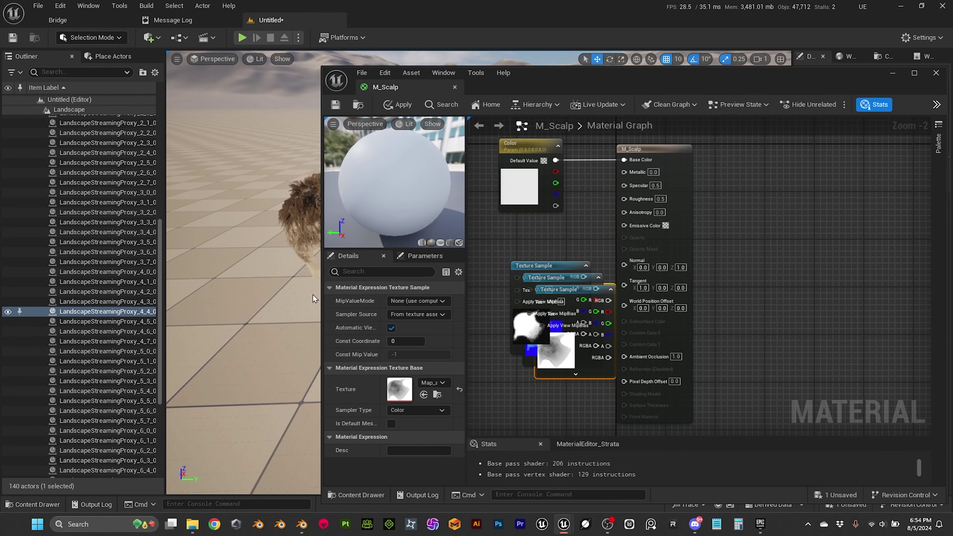
pyautogui.moveTo(648, 150); pyautogui.dragTo(826, 150)
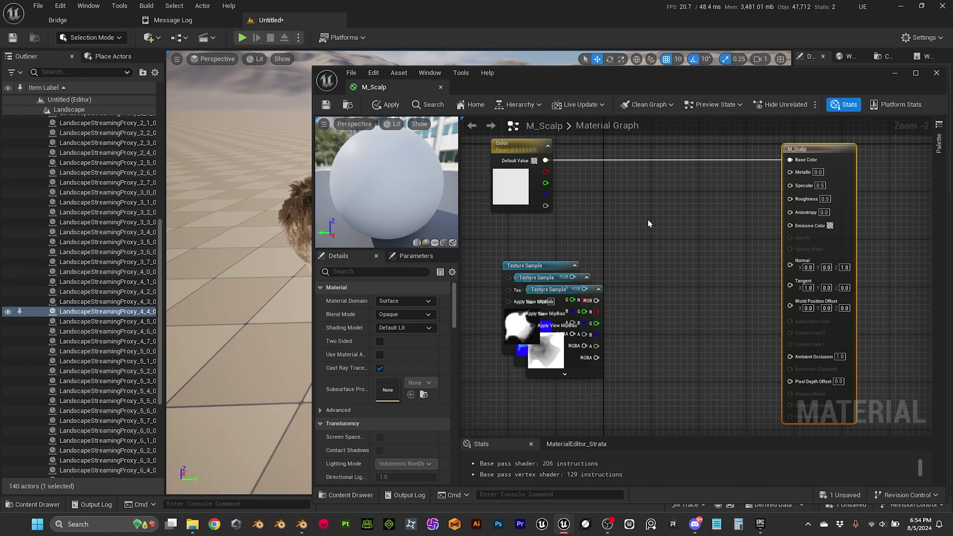
# Spread out the texture samples and set M_Scalp's Blend Mode to Translucent.
pyautogui.moveTo(544, 268); pyautogui.dragTo(640, 217)
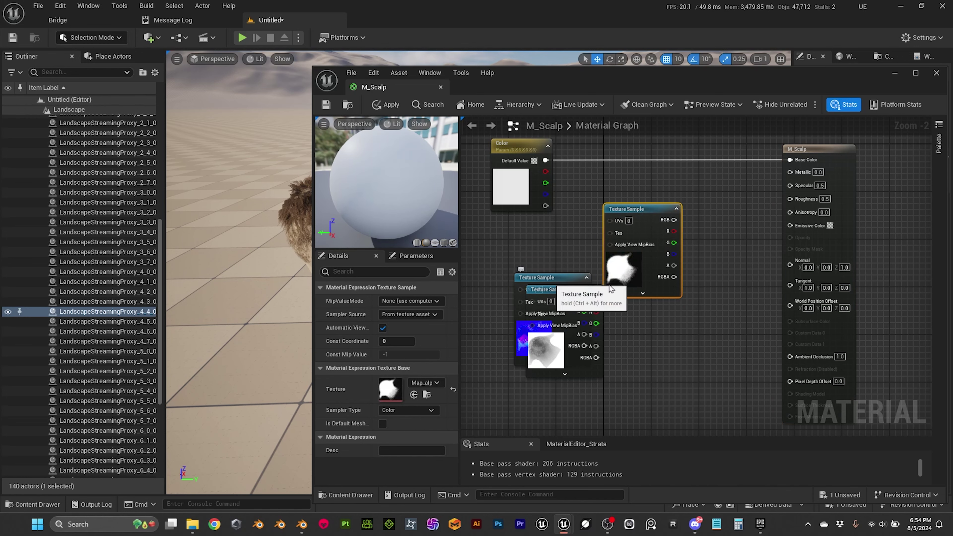
pyautogui.moveTo(547, 278); pyautogui.dragTo(659, 333)
pyautogui.click(637, 213)
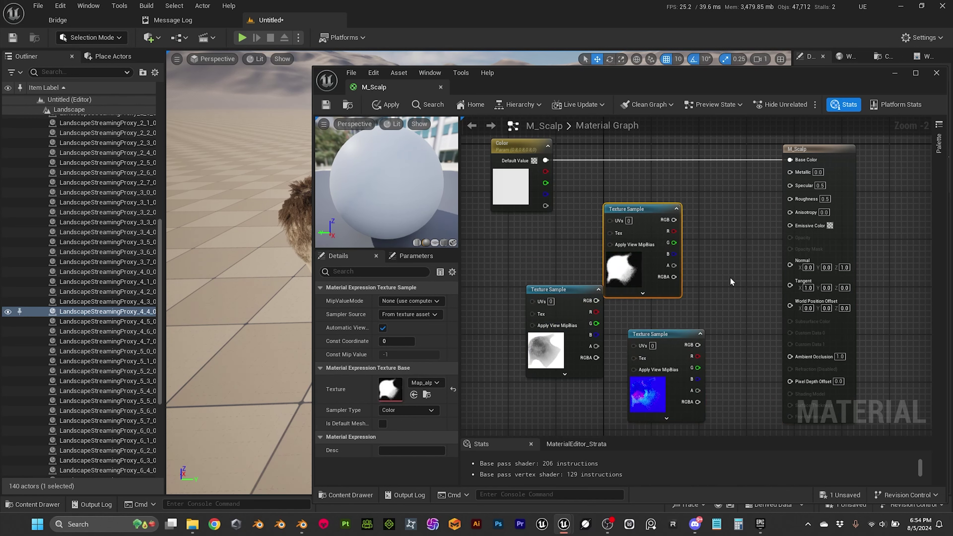
pyautogui.click(843, 163)
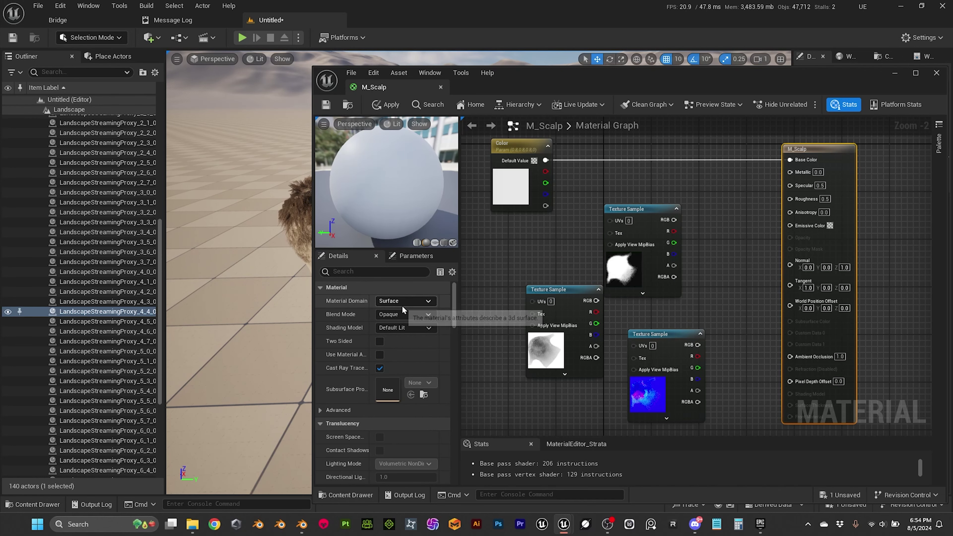
pyautogui.click(401, 316)
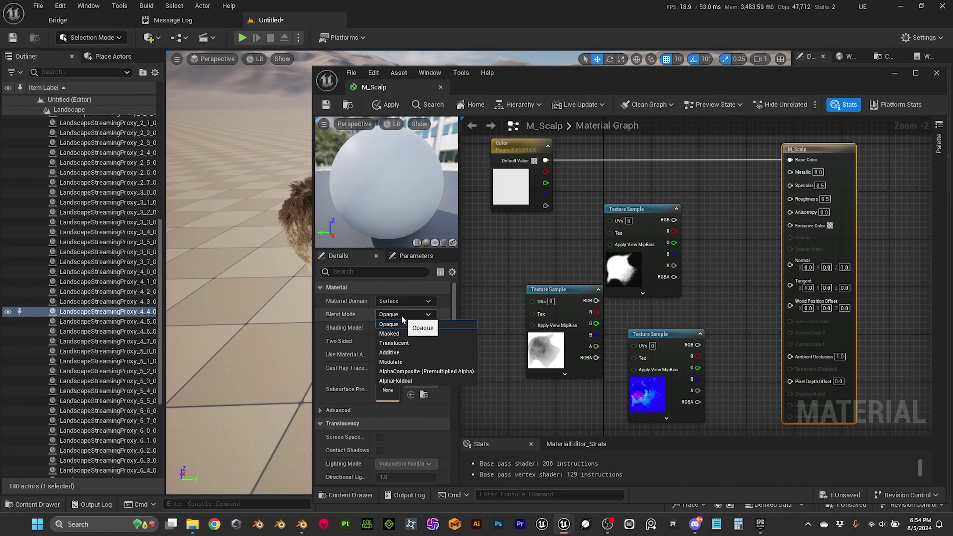
pyautogui.click(398, 347)
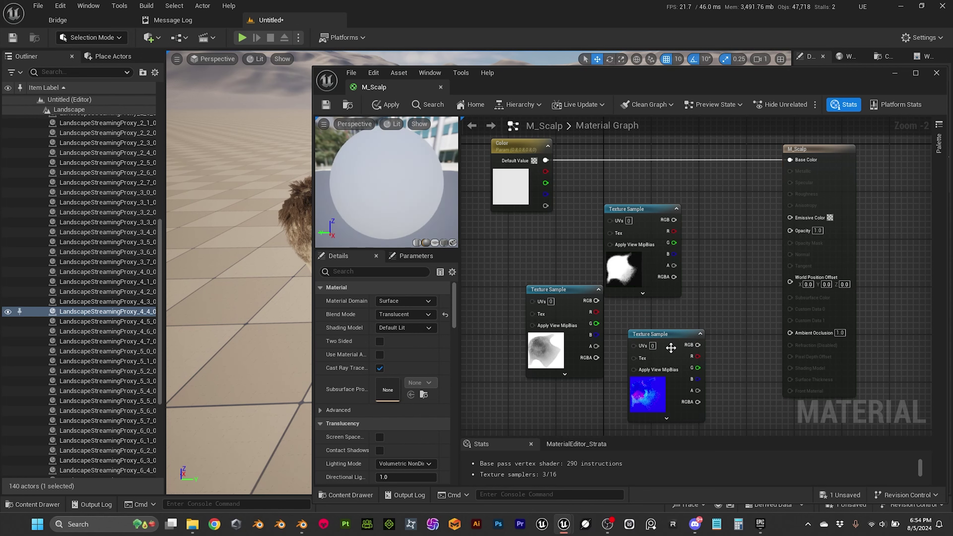
# Wire the alpha mask sample into Opacity and tidy the normal and AO samples.
pyautogui.moveTo(639, 347); pyautogui.dragTo(490, 359)
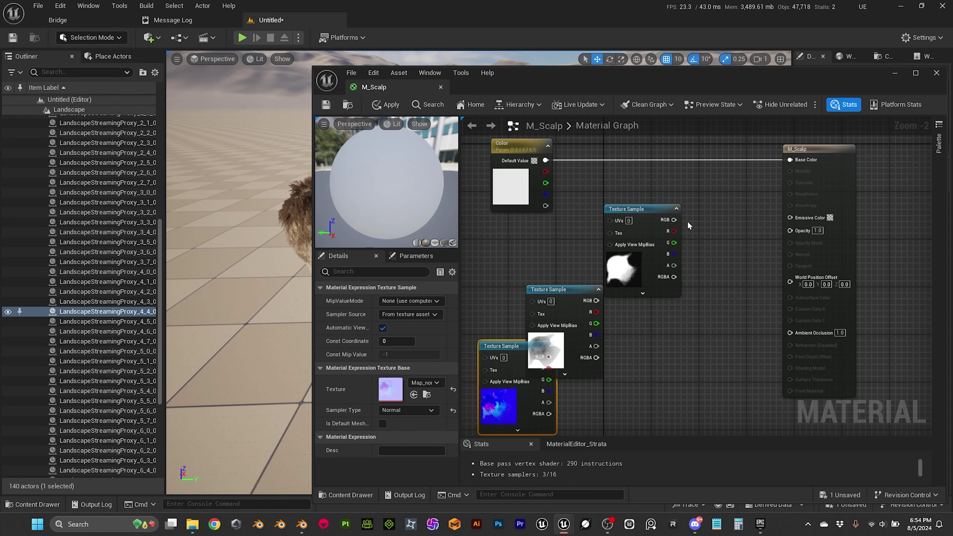
pyautogui.moveTo(674, 220); pyautogui.dragTo(721, 234)
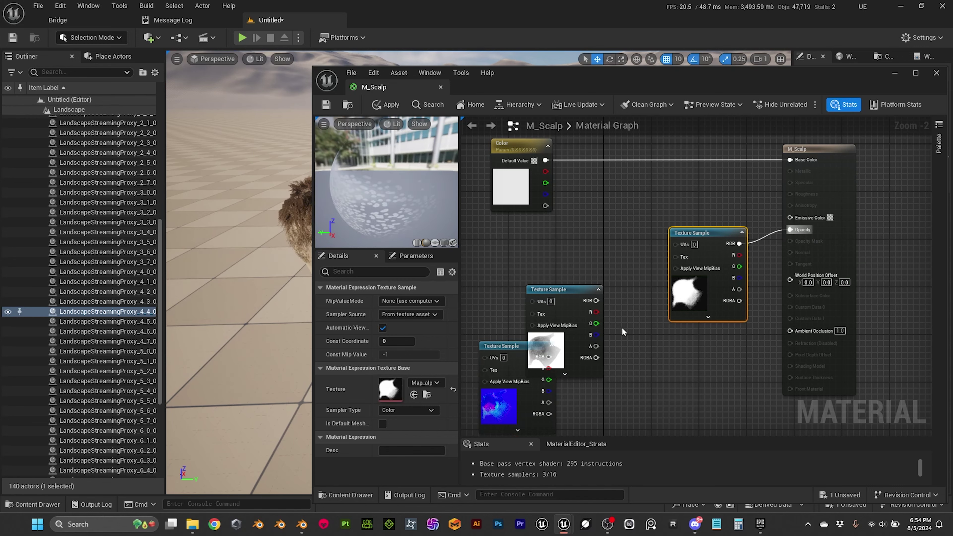
pyautogui.moveTo(577, 292); pyautogui.dragTo(547, 230)
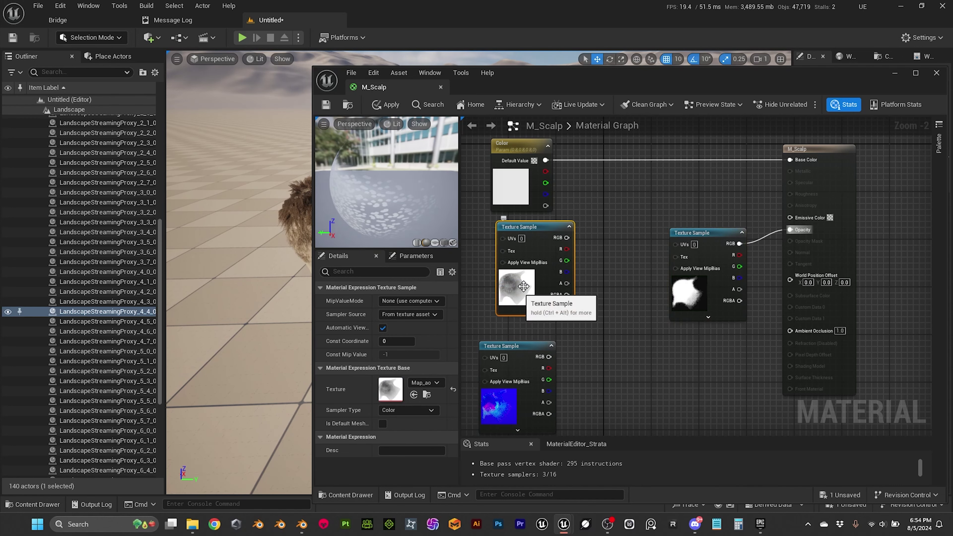
# Multiply the Color parameter by the AO texture with a new Multiply node.
pyautogui.moveTo(555, 160); pyautogui.dragTo(634, 196)
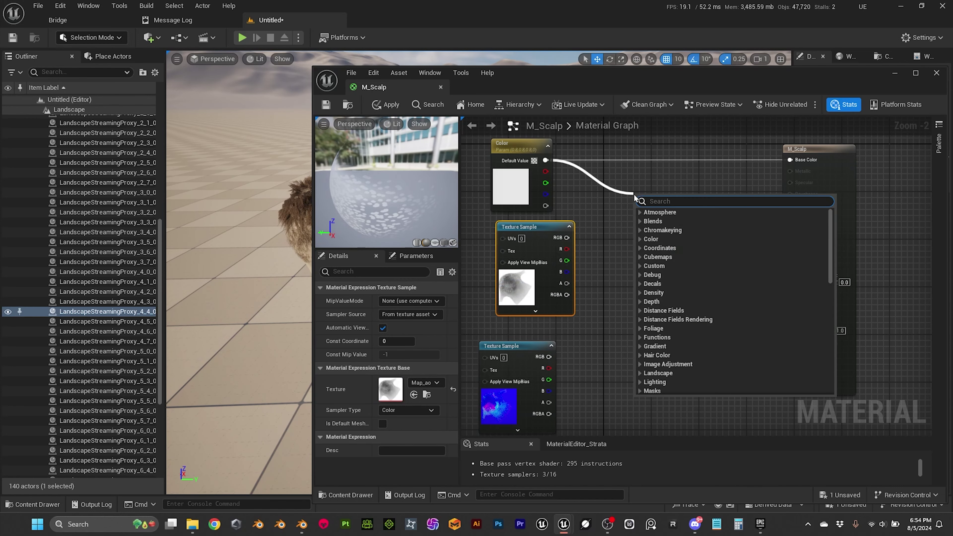
pyautogui.write('mul')
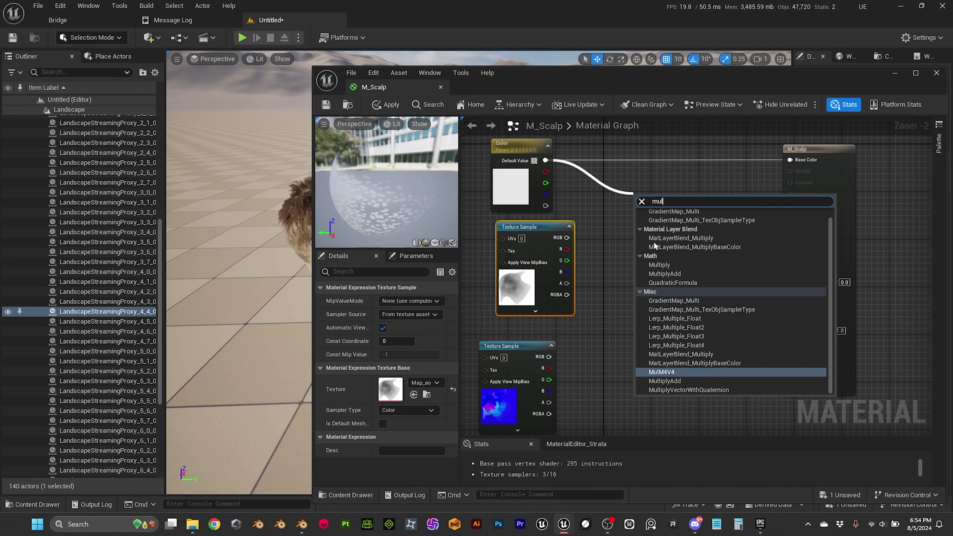
pyautogui.click(659, 264)
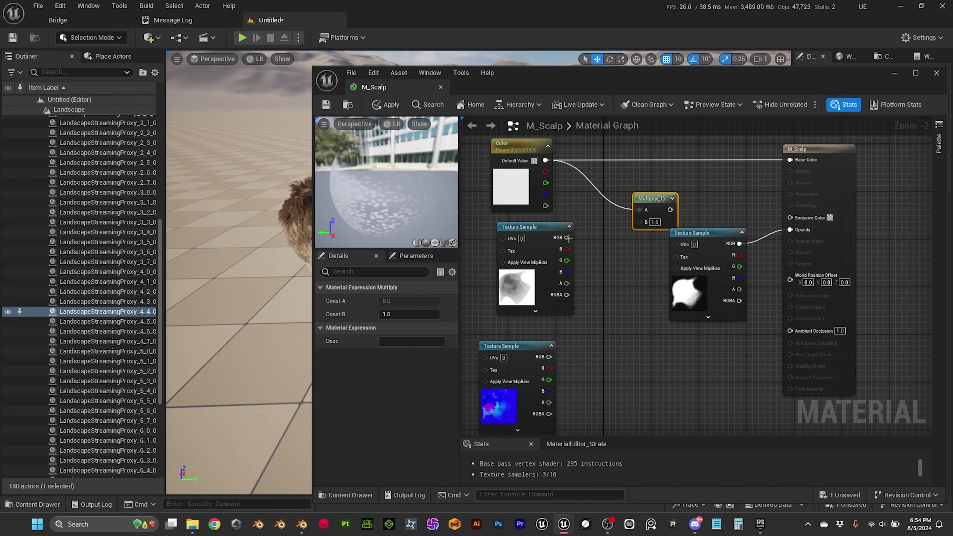
pyautogui.moveTo(566, 238); pyautogui.dragTo(789, 160)
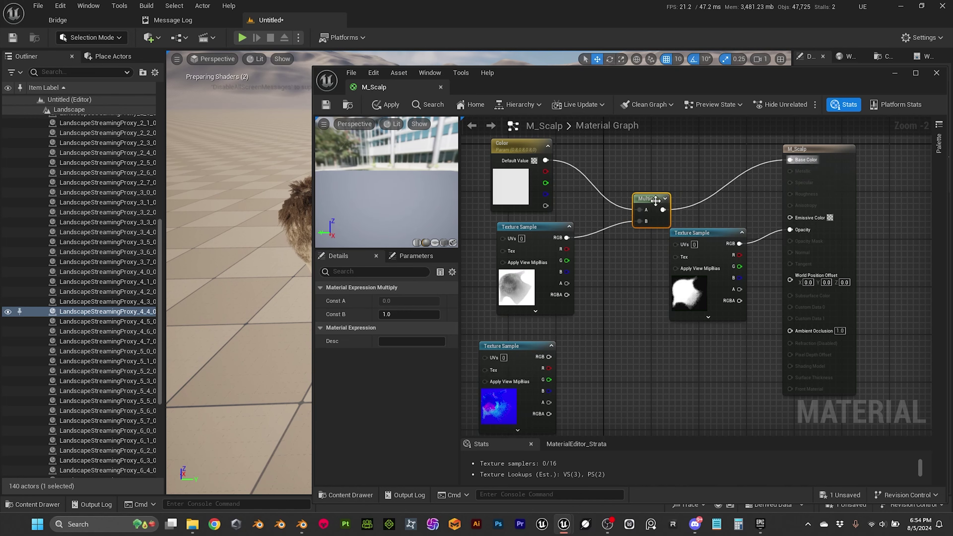
pyautogui.moveTo(655, 201); pyautogui.dragTo(638, 163)
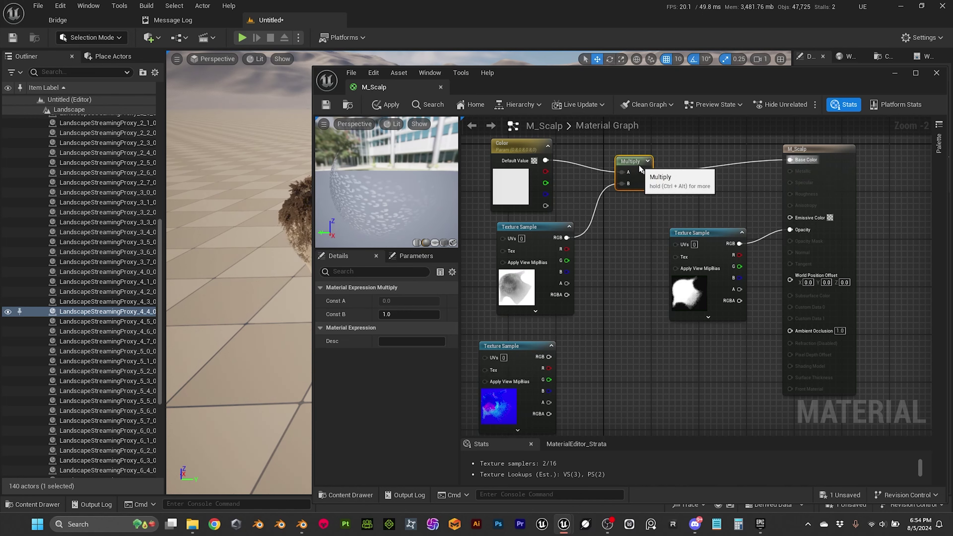
# Set the Color parameter to a dark red (value about 0.18, 762A0F).
pyautogui.click(510, 150)
pyautogui.click(428, 328)
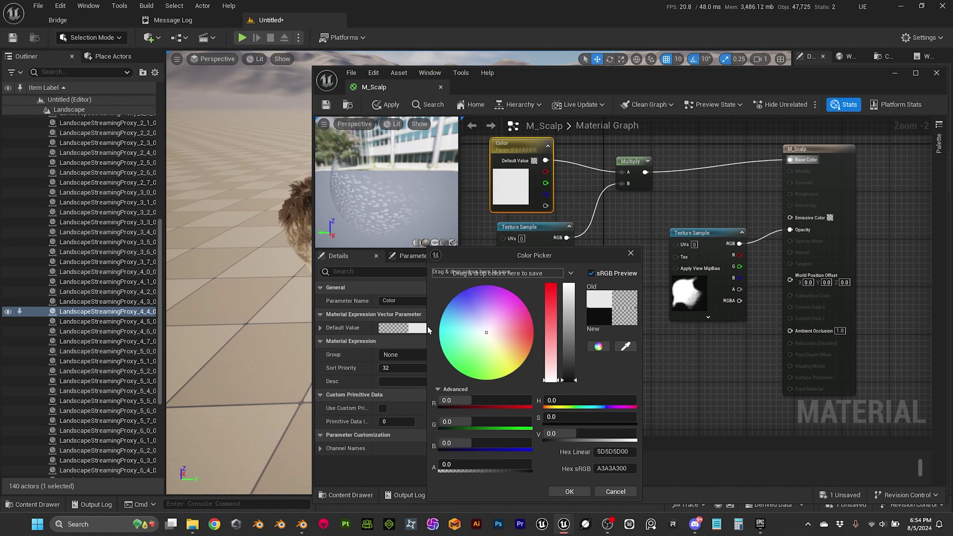
pyautogui.click(533, 337)
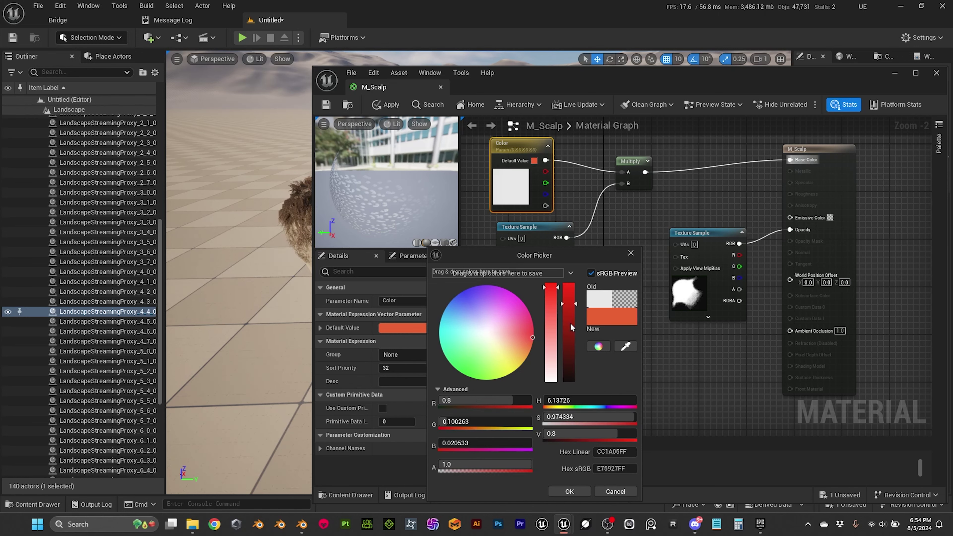
pyautogui.moveTo(572, 328); pyautogui.dragTo(564, 363)
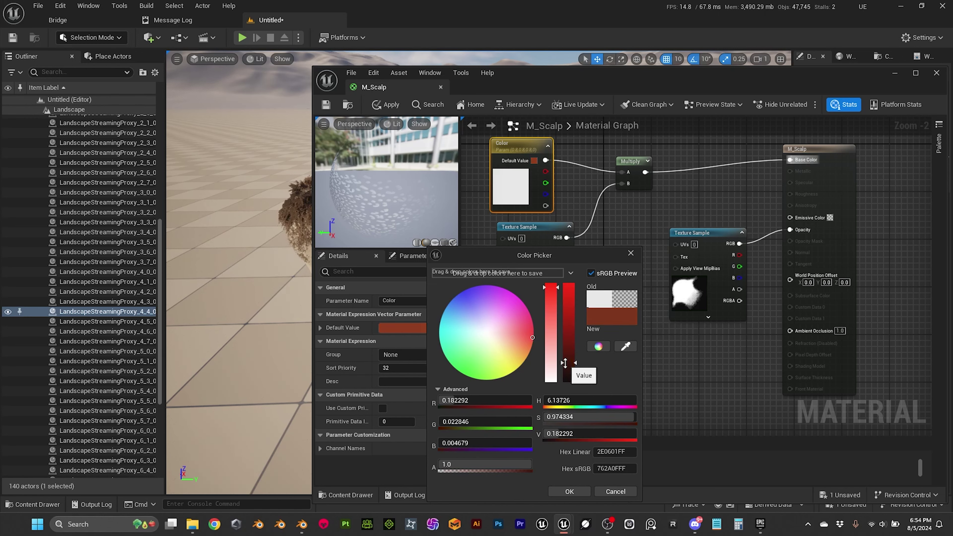
pyautogui.click(573, 496)
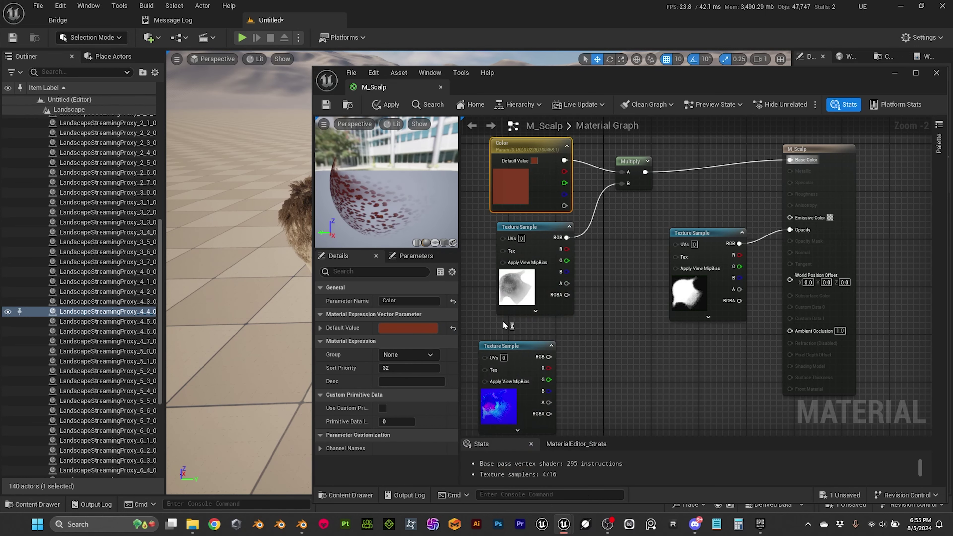
# Delete the Multiply node and wire Color directly into Base Color.
pyautogui.moveTo(540, 345); pyautogui.dragTo(557, 334)
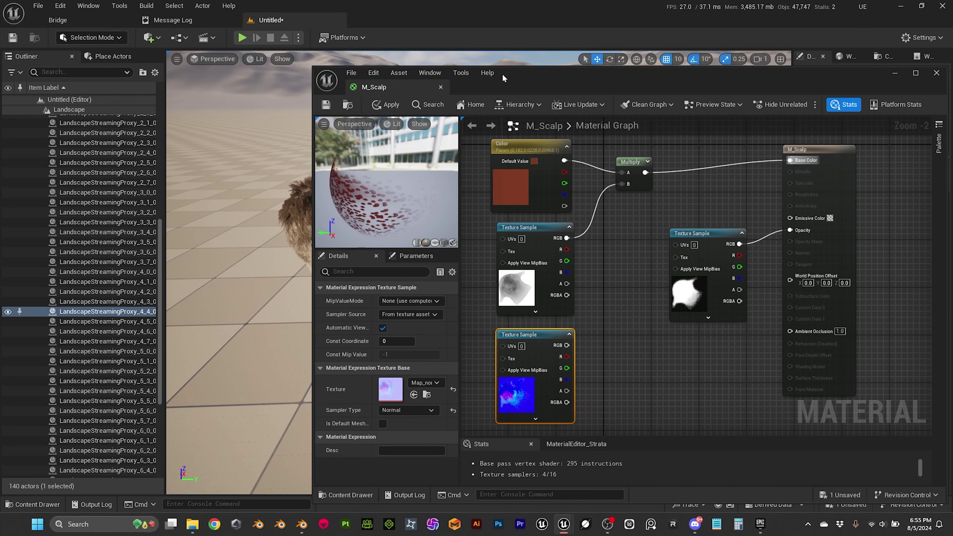
pyautogui.moveTo(503, 78); pyautogui.dragTo(578, 89)
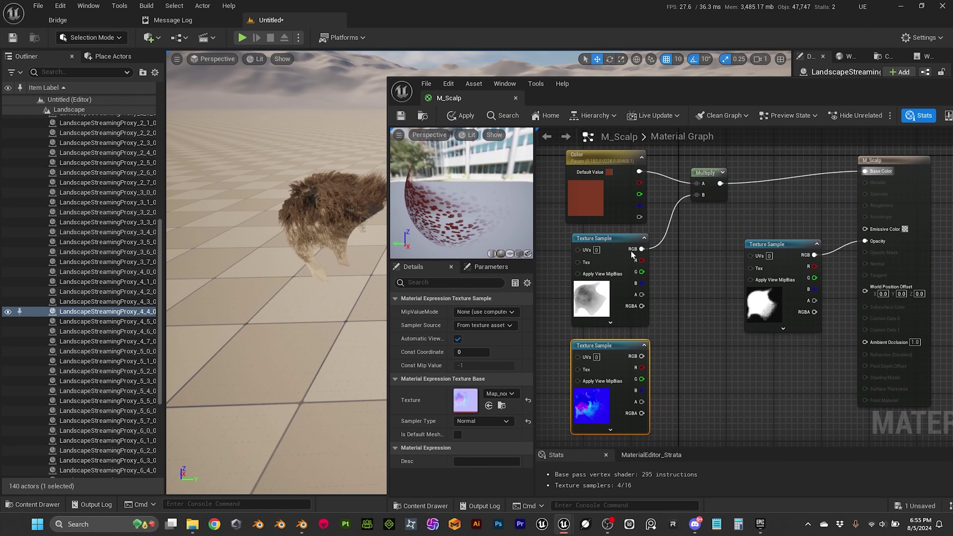
pyautogui.click(596, 205)
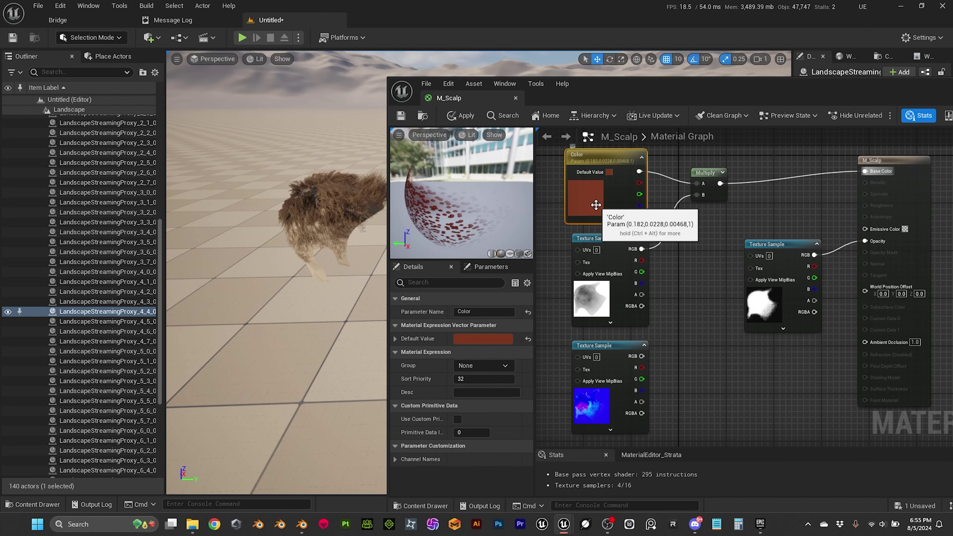
pyautogui.moveTo(306, 221); pyautogui.dragTo(282, 196, button='right')
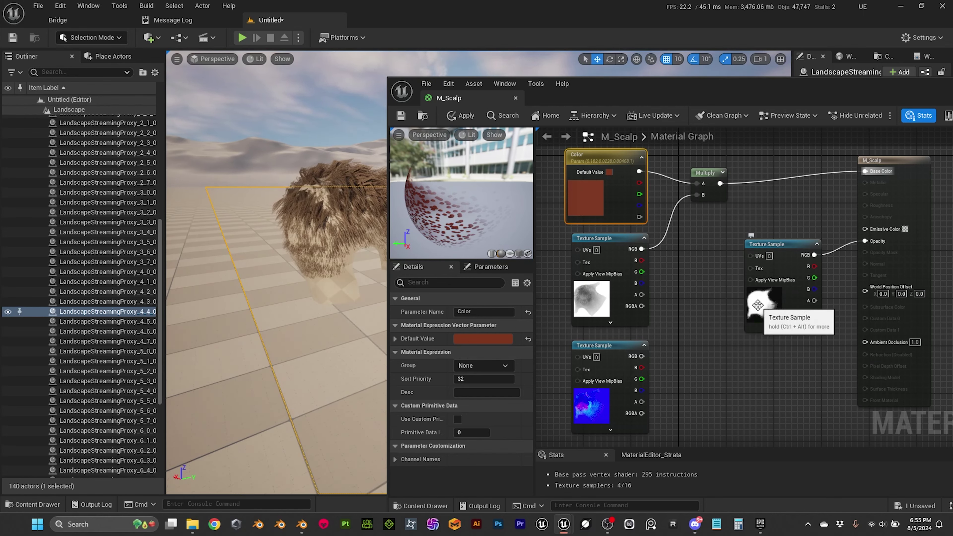
pyautogui.moveTo(758, 305); pyautogui.dragTo(719, 318, button='right')
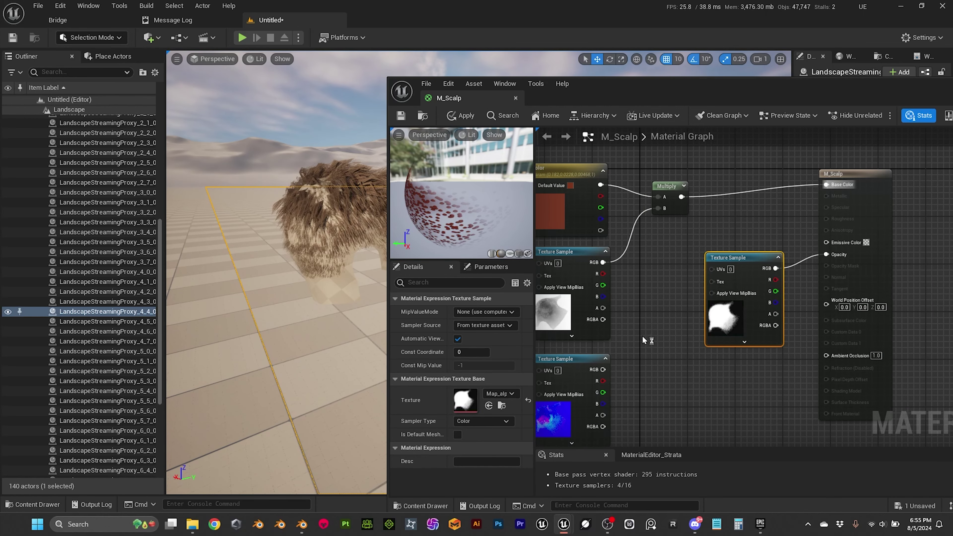
pyautogui.moveTo(634, 155); pyautogui.dragTo(671, 218)
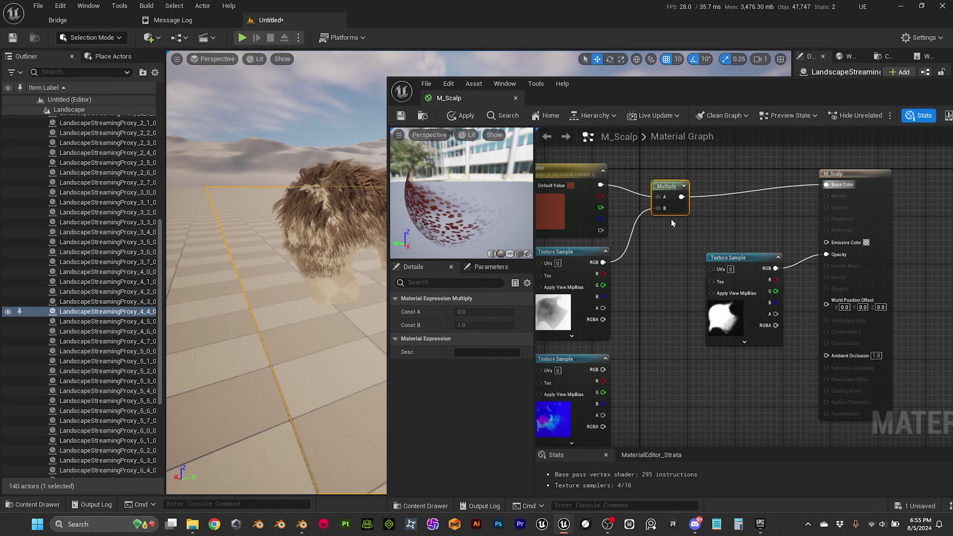
pyautogui.press('Delete')
pyautogui.moveTo(600, 185); pyautogui.dragTo(825, 184)
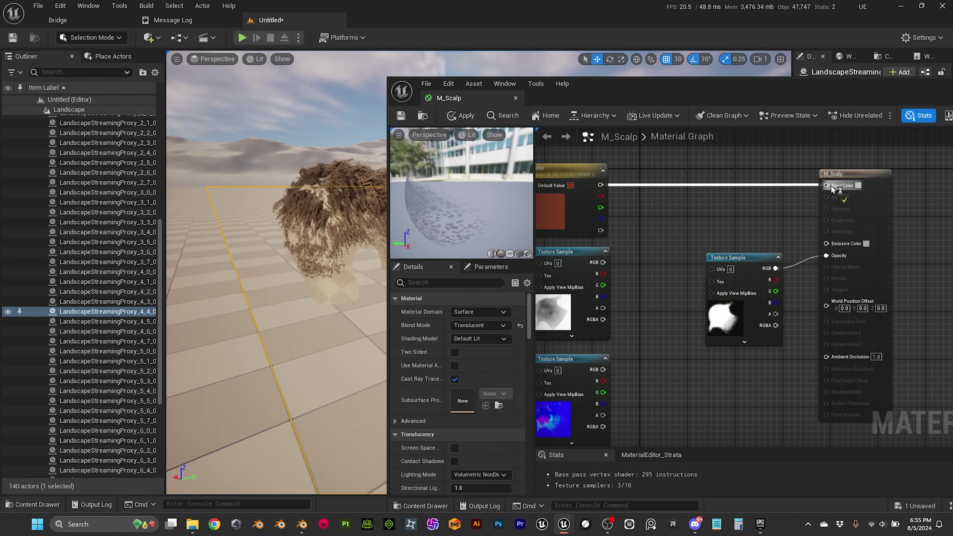
# Connect the grey AO texture's RGB output to Ambient Occlusion.
pyautogui.moveTo(585, 267); pyautogui.dragTo(755, 373)
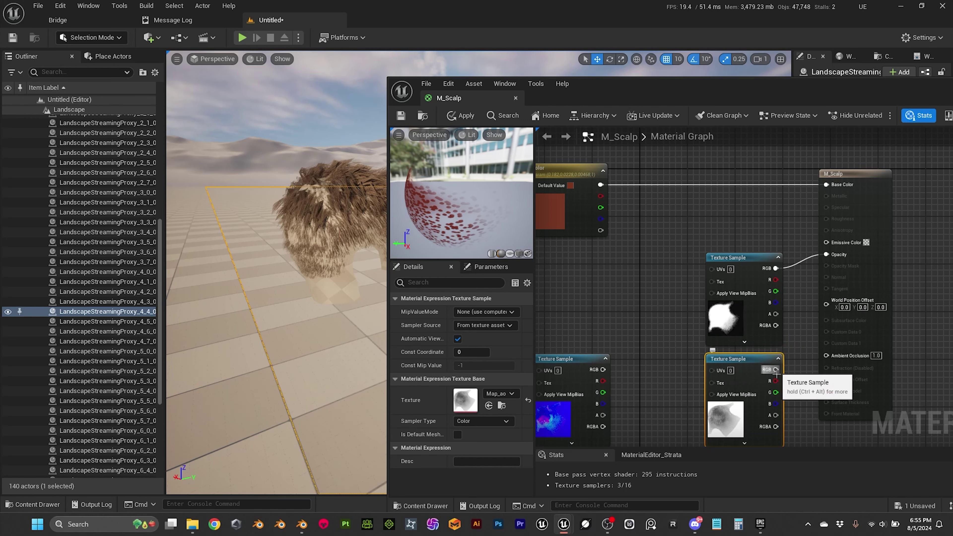
pyautogui.moveTo(776, 369); pyautogui.dragTo(827, 353)
pyautogui.moveTo(759, 257); pyautogui.dragTo(688, 203)
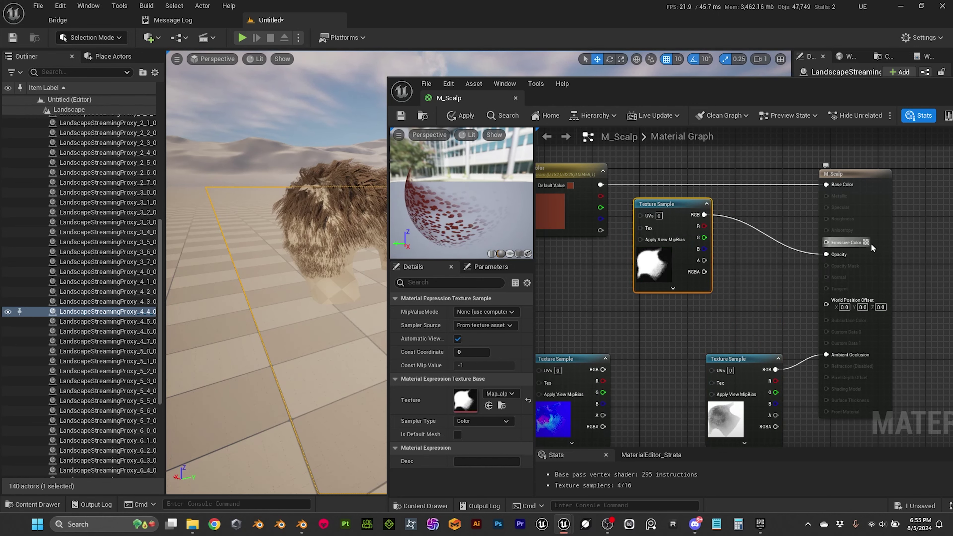
# Add a Constant of 0 and wire it into Emissive Color.
pyautogui.click(687, 329)
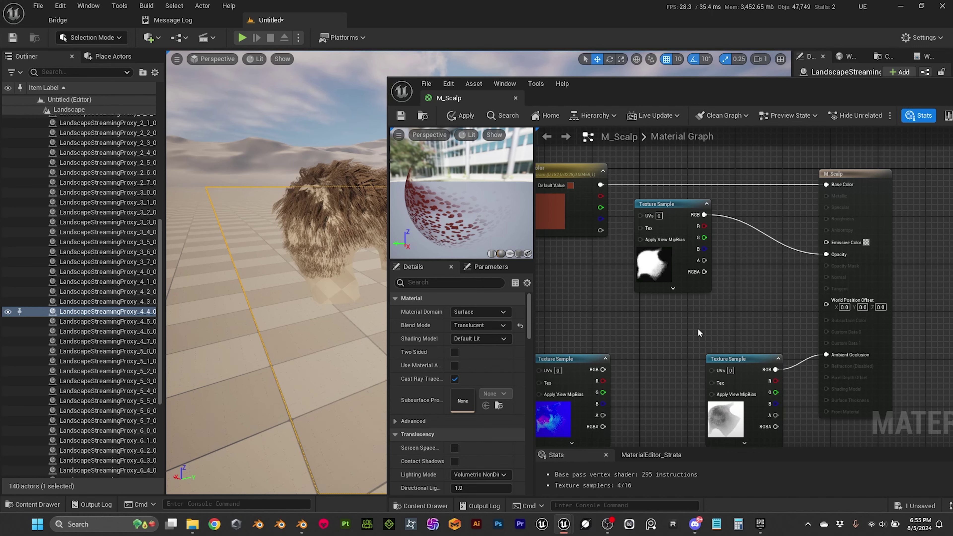
pyautogui.press('1')
pyautogui.click(669, 321)
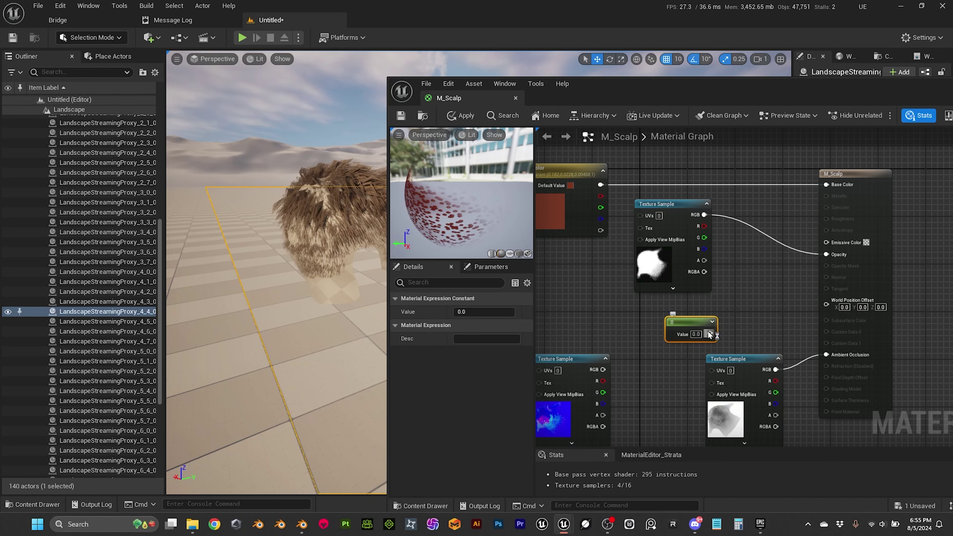
pyautogui.moveTo(709, 334); pyautogui.dragTo(771, 209)
pyautogui.moveTo(660, 204); pyautogui.dragTo(649, 227)
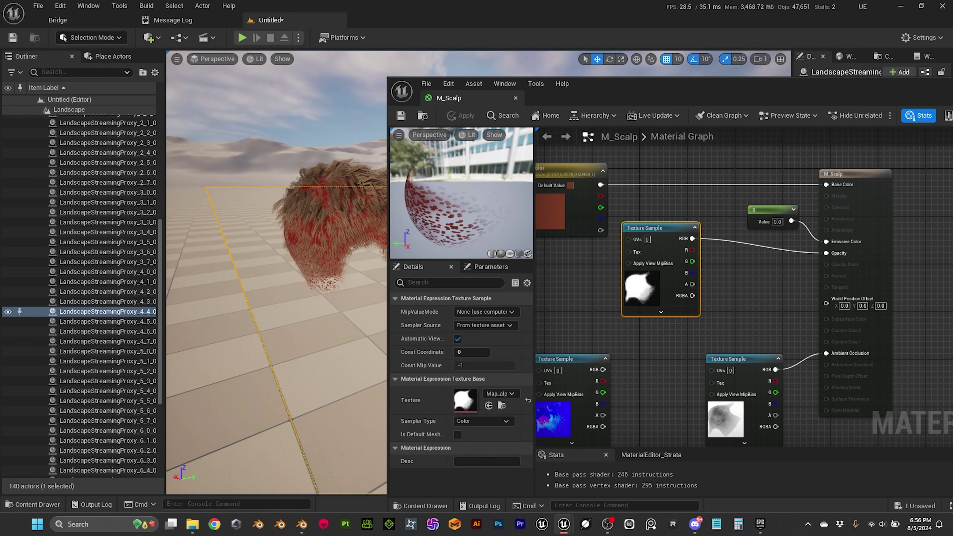
pyautogui.moveTo(372, 269); pyautogui.dragTo(373, 269, button='right')
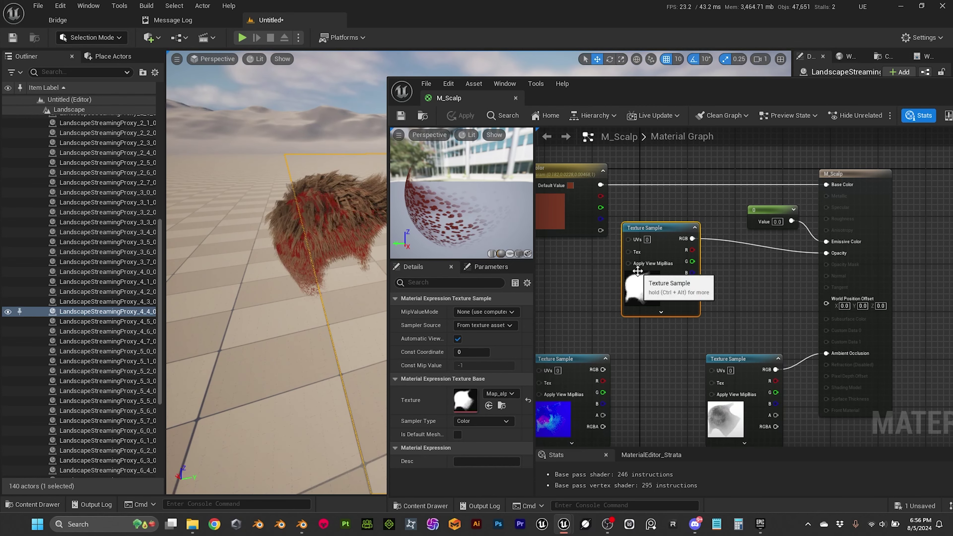
# Eyedrop the hair's brown into Color, then darken it to near-black brown (0.0156, 0.00662, 0.00304).
pyautogui.click(558, 207)
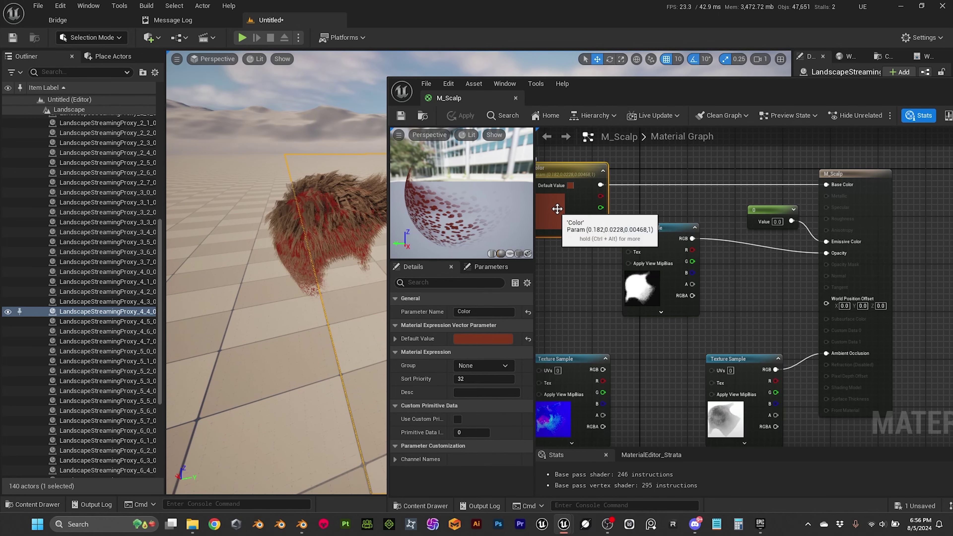
pyautogui.scroll(2, 561, 209)
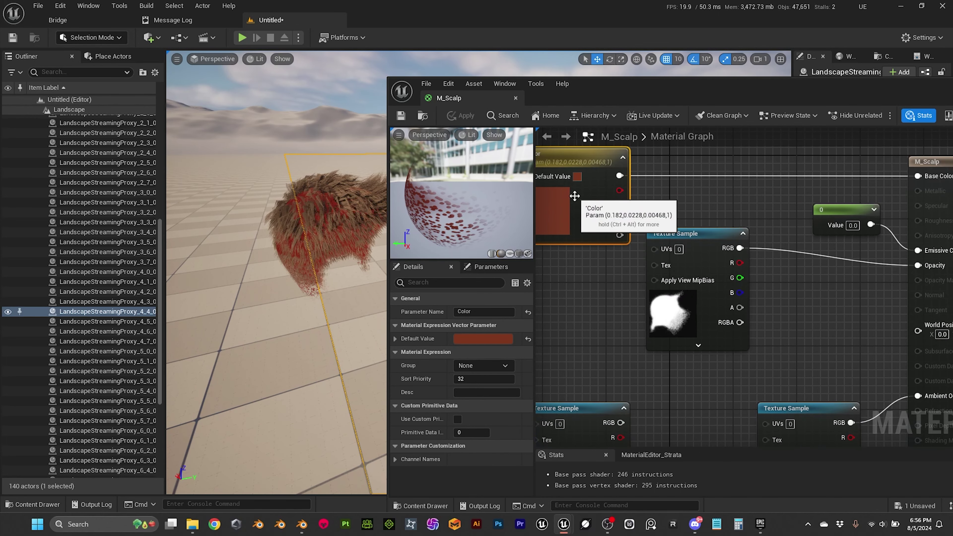
pyautogui.doubleClick(562, 208)
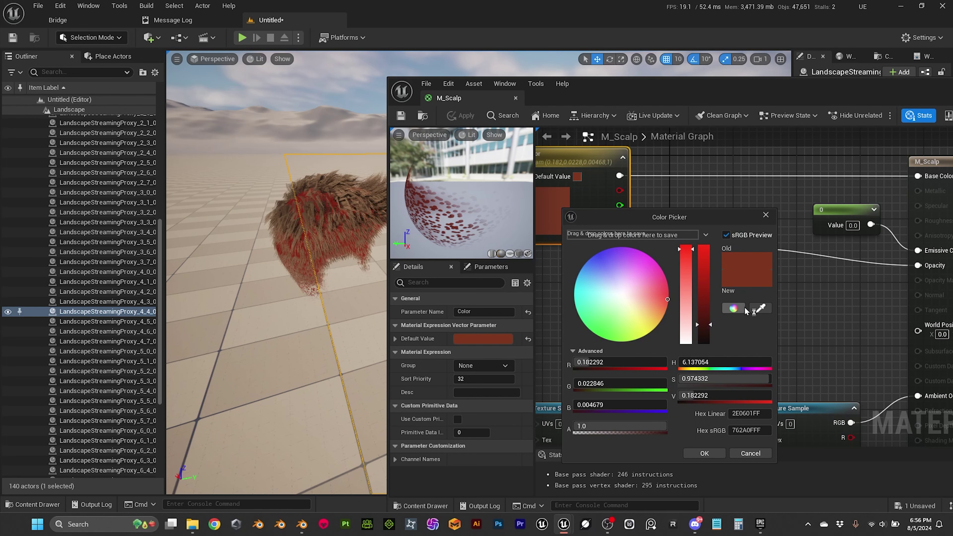
pyautogui.click(760, 307)
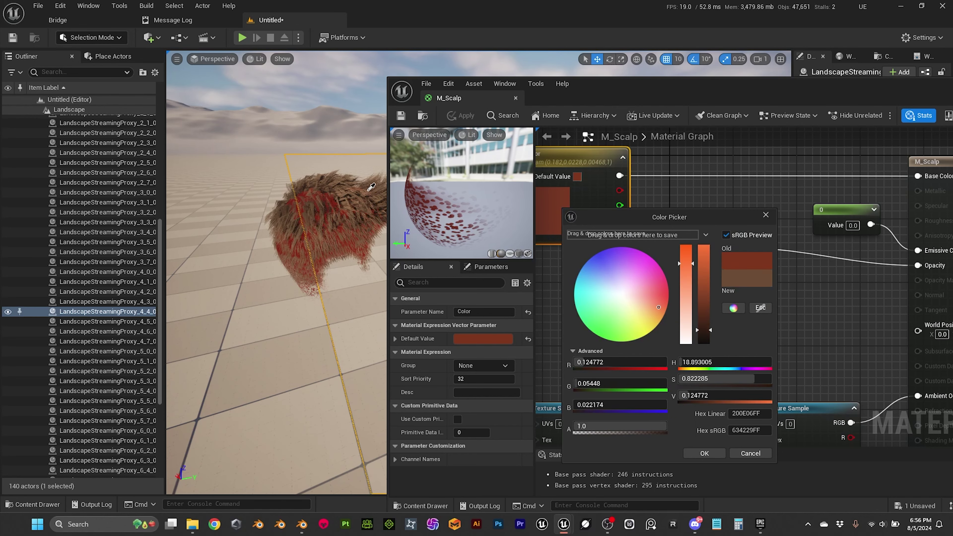
pyautogui.click(375, 186)
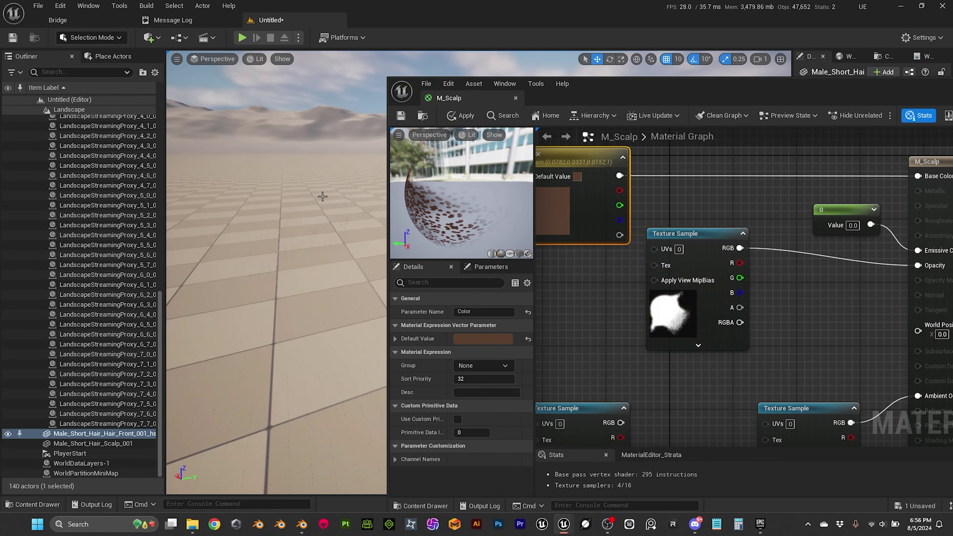
pyautogui.moveTo(320, 219); pyautogui.dragTo(294, 217, button='right')
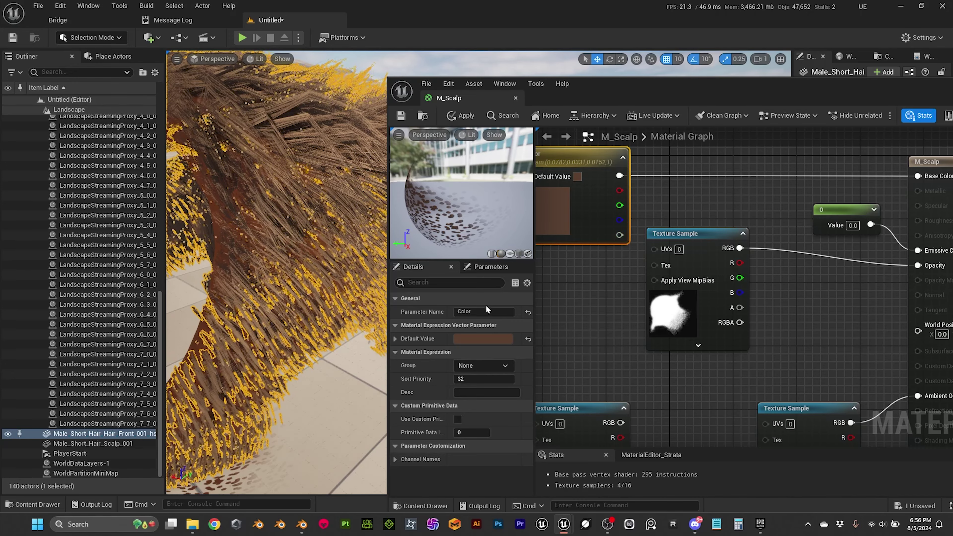
pyautogui.click(480, 338)
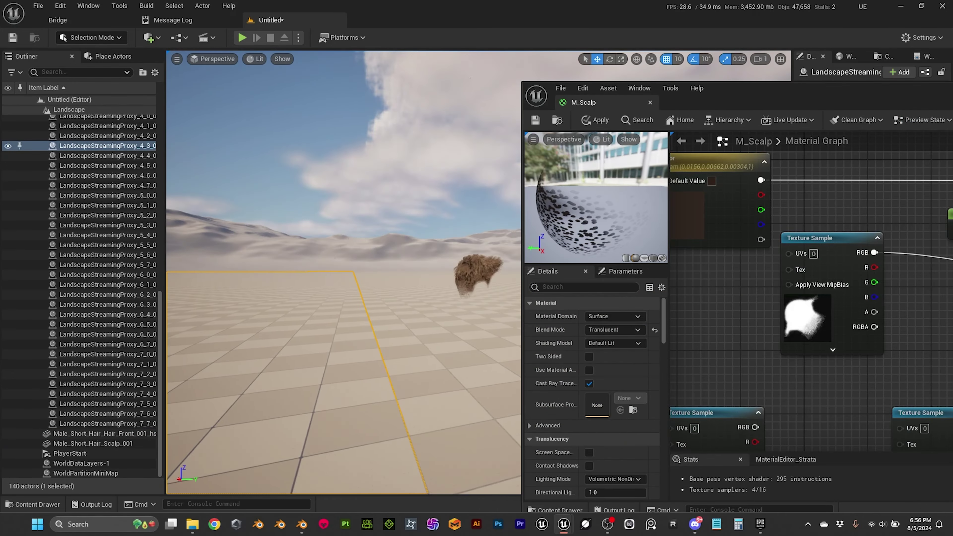
pyautogui.moveTo(414, 325); pyautogui.dragTo(416, 232, button='right')
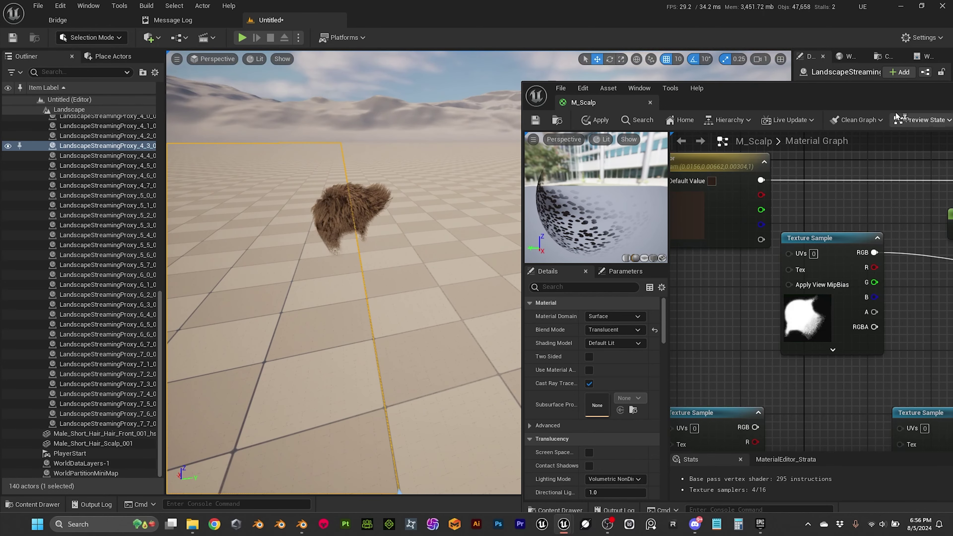
# Save the M_Scalp material and close the material editor.
pyautogui.moveTo(873, 95); pyautogui.dragTo(583, 101)
pyautogui.click(386, 128)
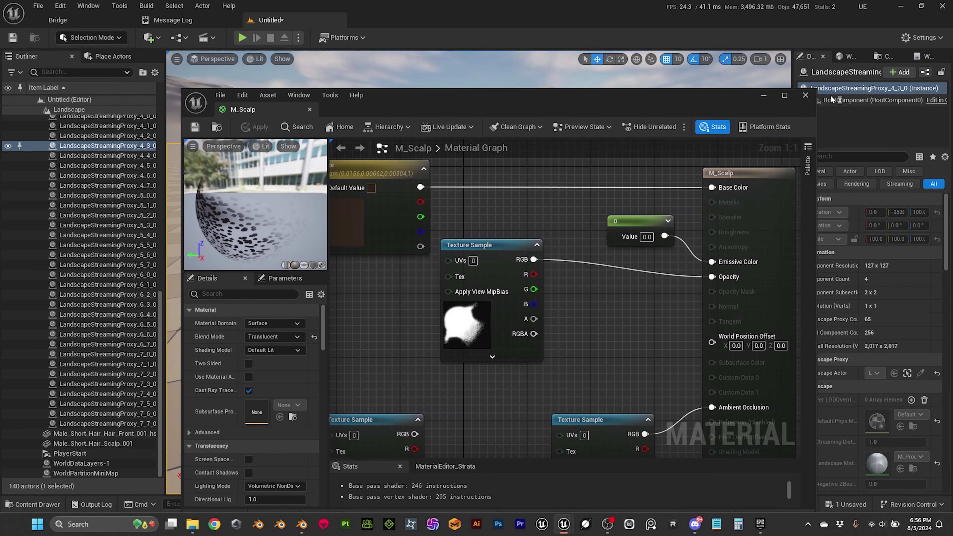
pyautogui.click(805, 95)
# Orbit the viewport to view the hair, select the groom, then deselect it.
pyautogui.moveTo(457, 192); pyautogui.dragTo(488, 278, button='right')
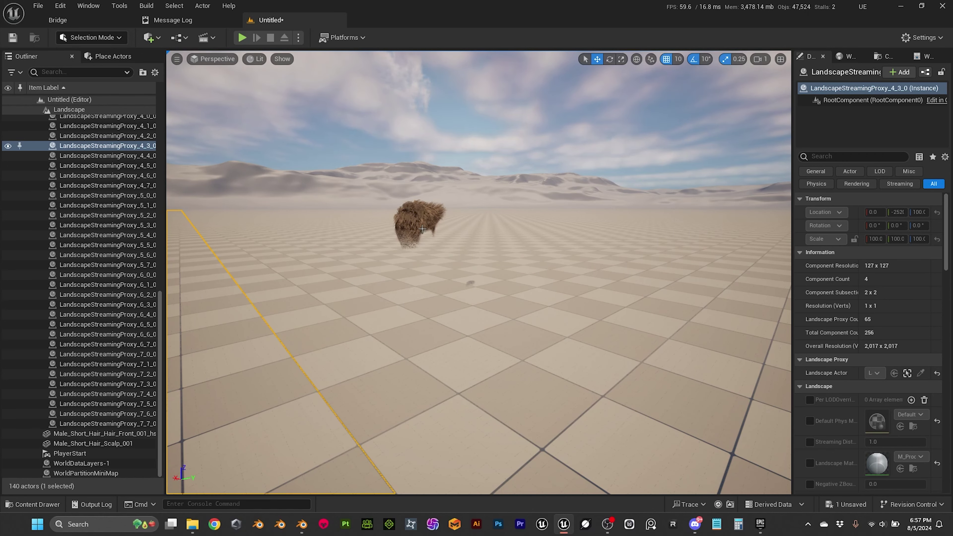
pyautogui.click(425, 225)
pyautogui.moveTo(492, 278)
pyautogui.mouseDown(button='right')
pyautogui.moveTo(462, 263)
pyautogui.moveTo(448, 226)
pyautogui.moveTo(486, 281)
pyautogui.mouseUp(button='right')
pyautogui.click(492, 278)
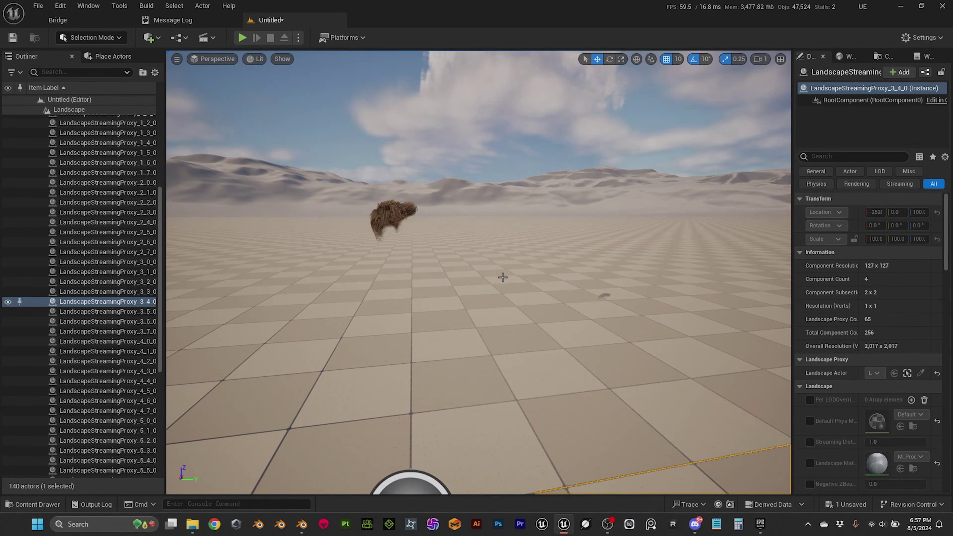